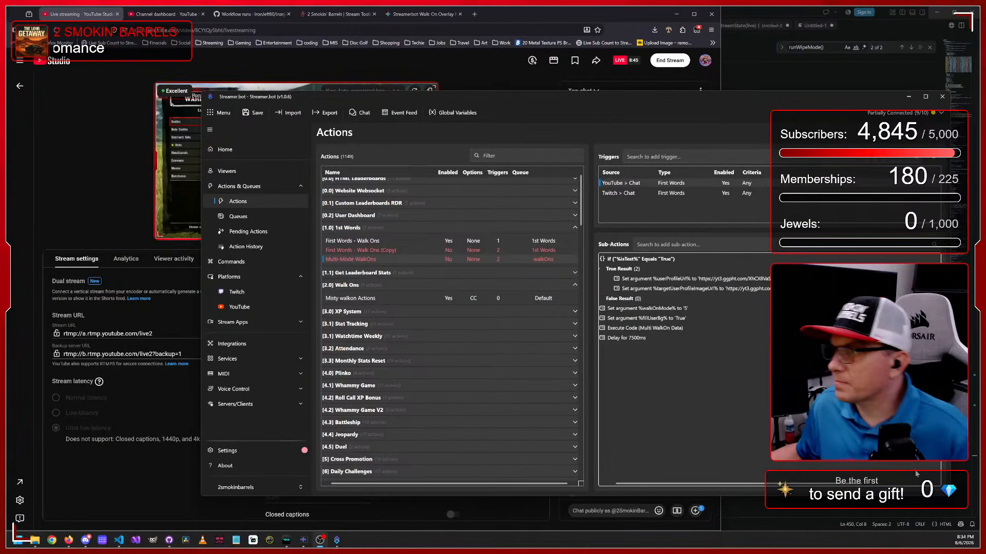
- Minimise the browser window and move the Streamer.bot window clear of the stream goals and camera overlays
left_click(677, 14)
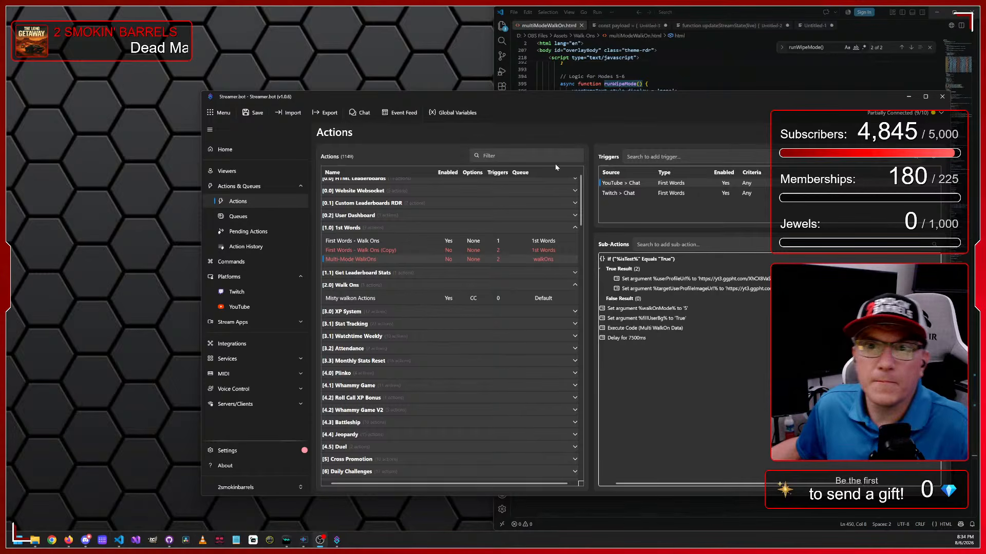
mouse_move(68, 543)
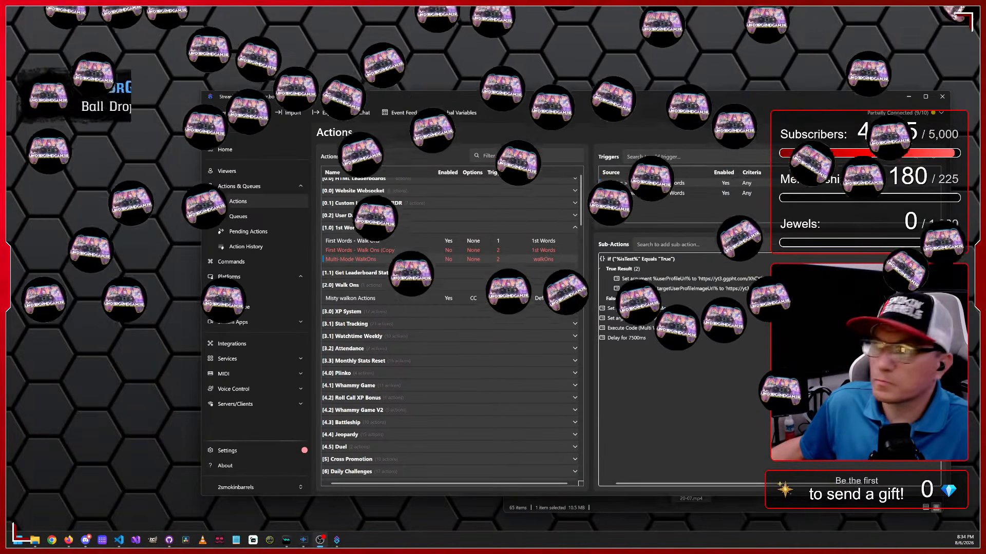
left_click_drag(711, 97, 504, 102)
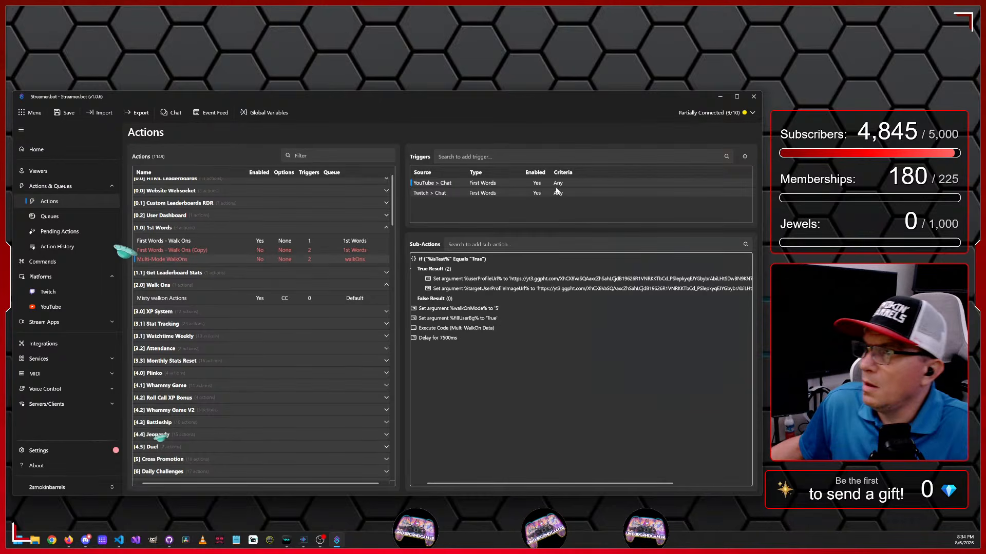
left_click_drag(393, 93, 391, 72)
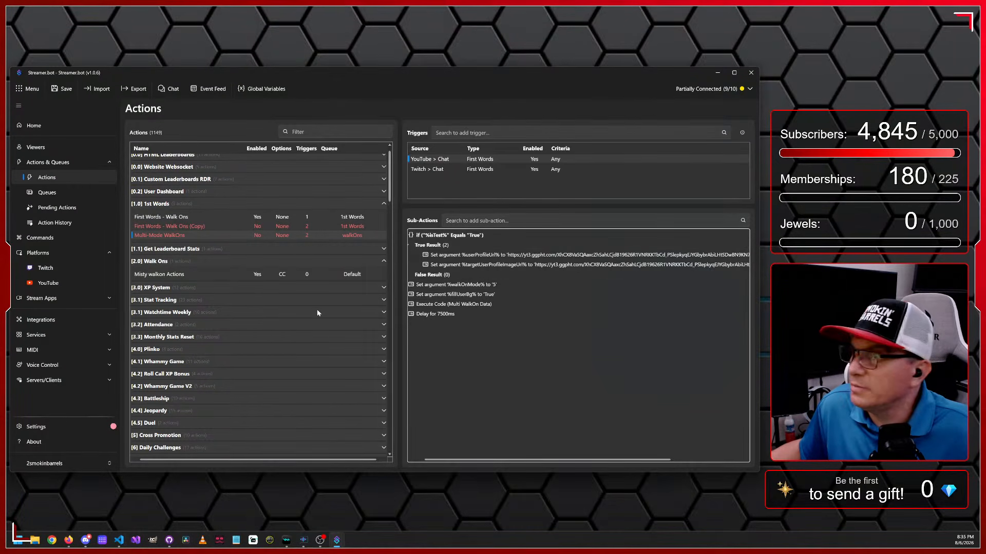
- Enable the Multi-Mode WalkOns action and disable the First Words - Walk Ons action in the 1st Words group
right_click(183, 236)
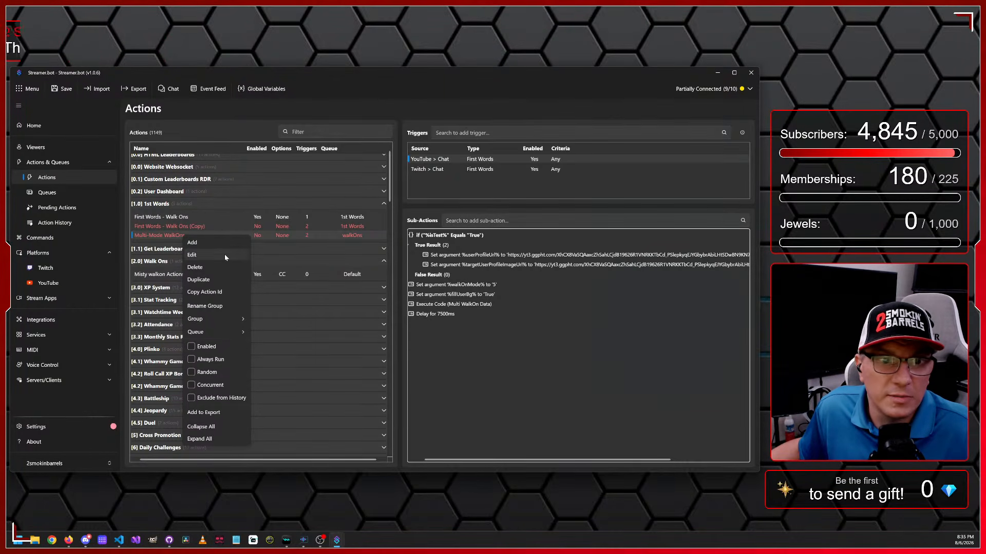
left_click(191, 346)
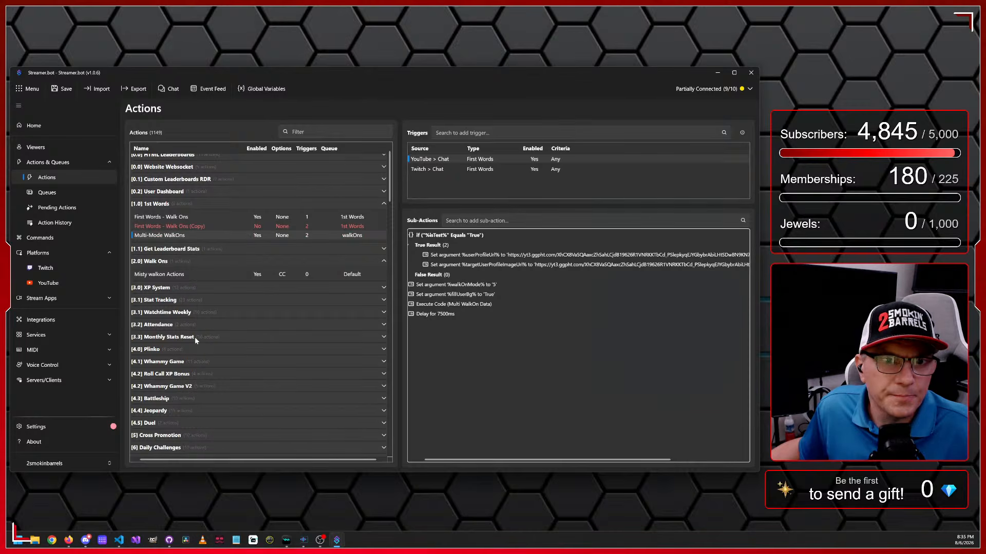
right_click(174, 218)
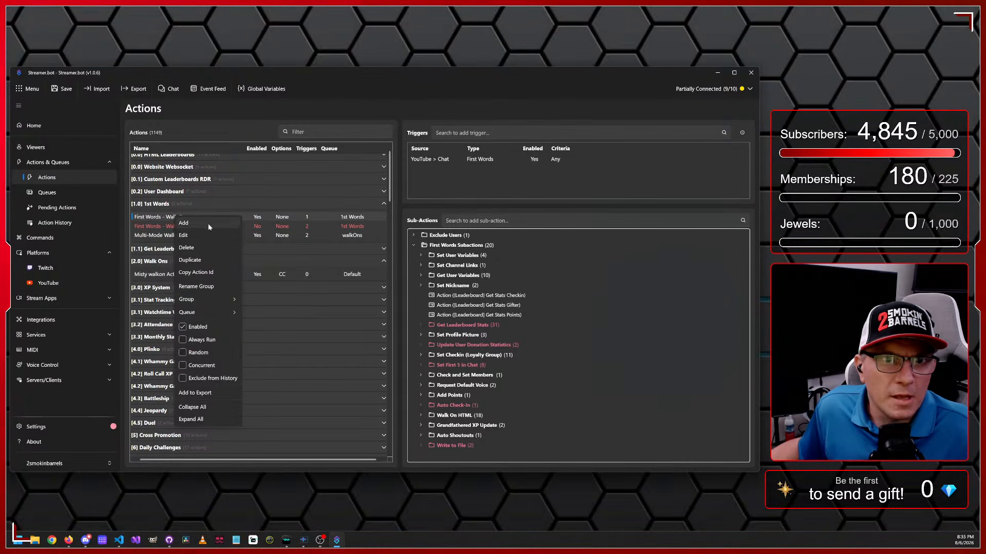
left_click(184, 328)
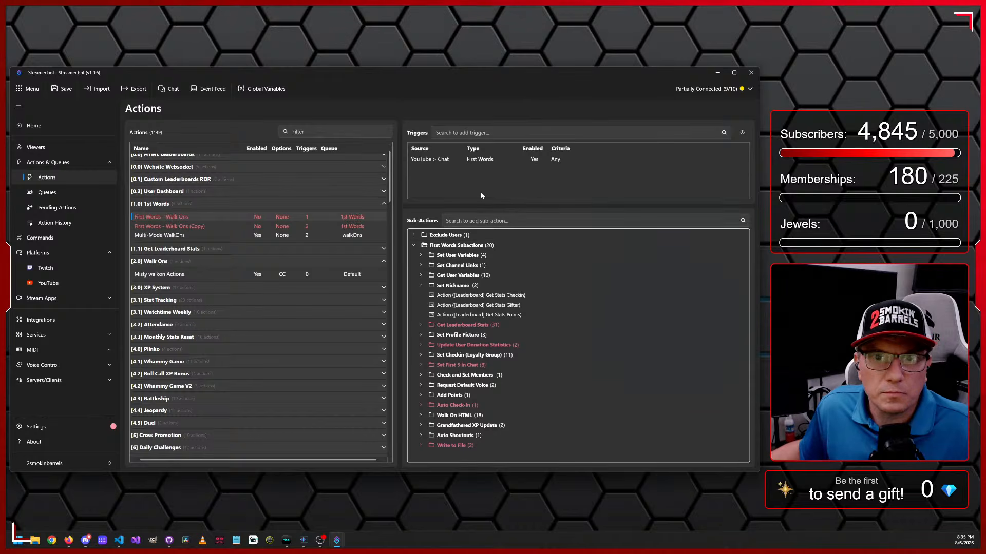
- Set the walkOnMode argument of Multi-Mode WalkOns to 1 and test its YouTube First Words trigger
left_click(190, 235)
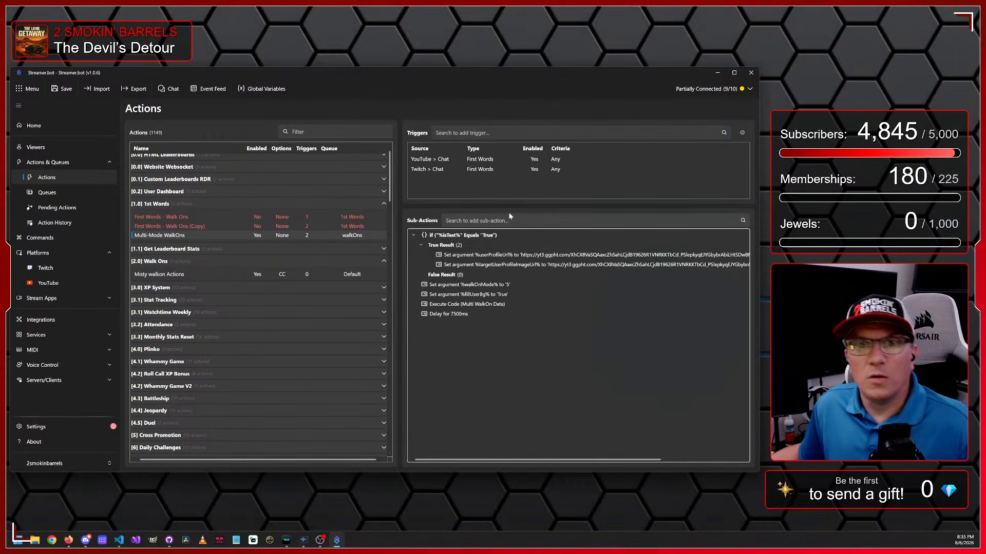
double_click(505, 288)
left_click(340, 263)
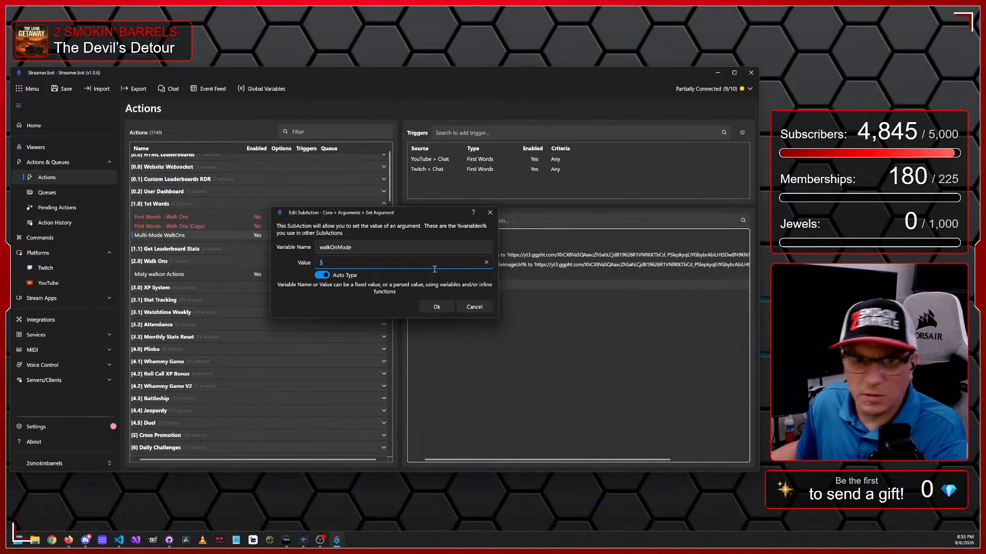
type("1")
left_click(437, 309)
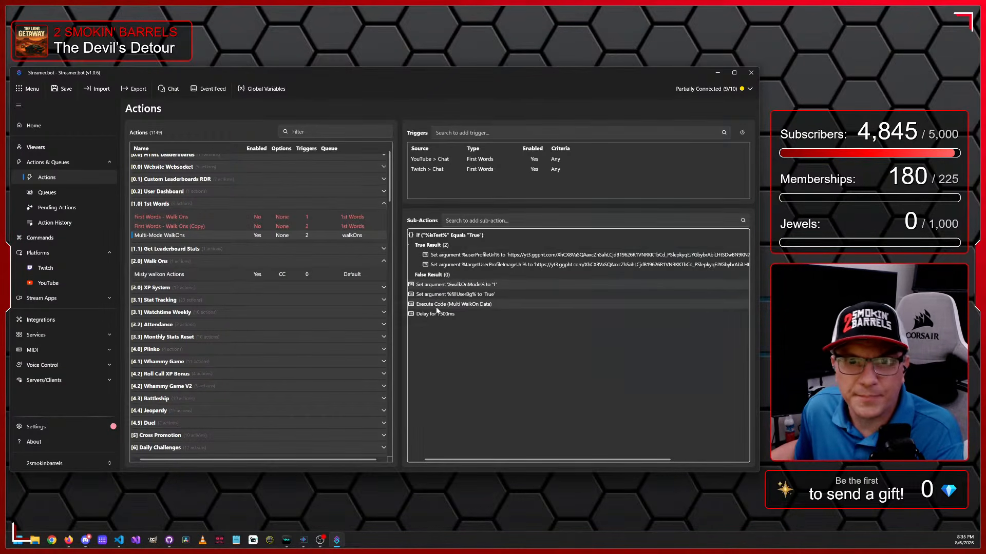
right_click(494, 161)
left_click(513, 166)
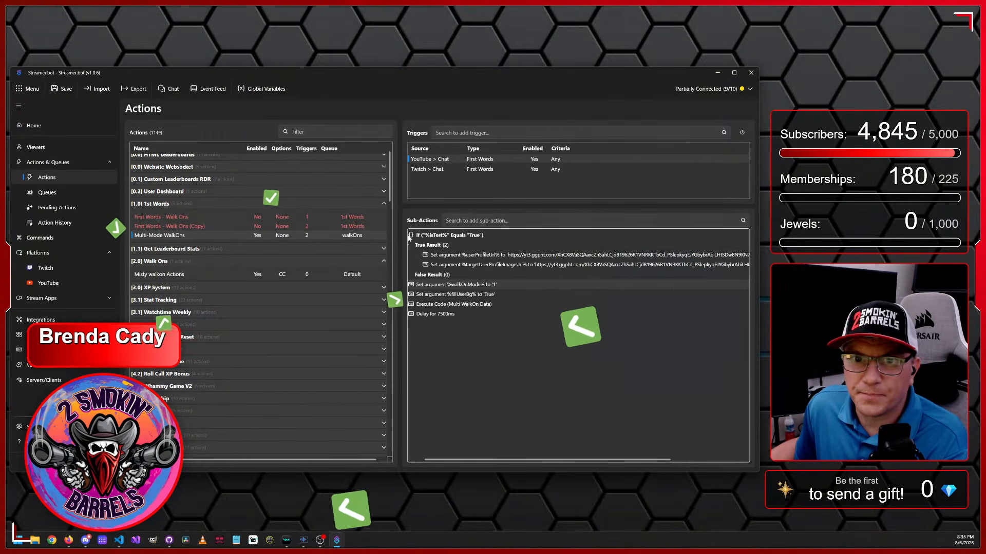
- Set the fillUserBg argument of the Multi-Mode WalkOns action to False
double_click(465, 295)
left_click(347, 266)
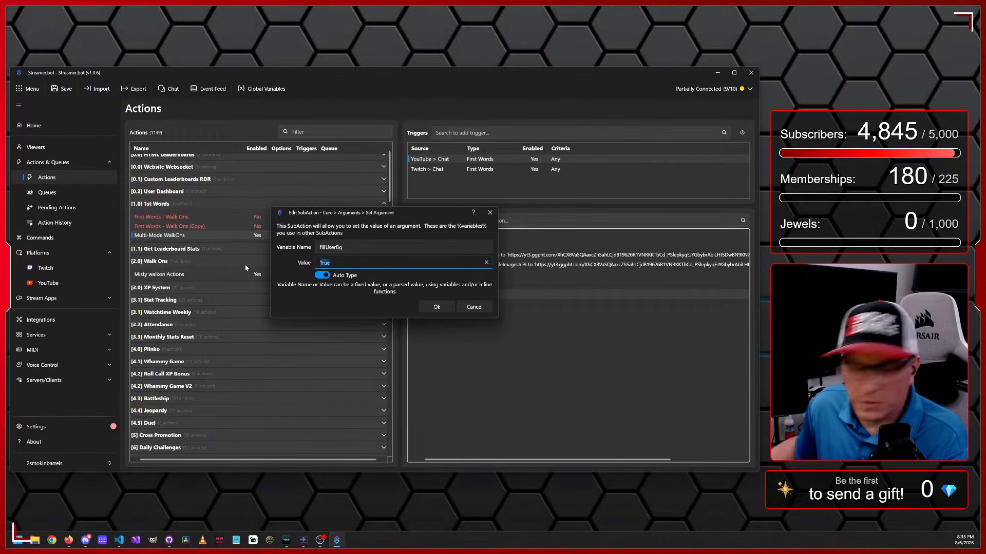
type("False")
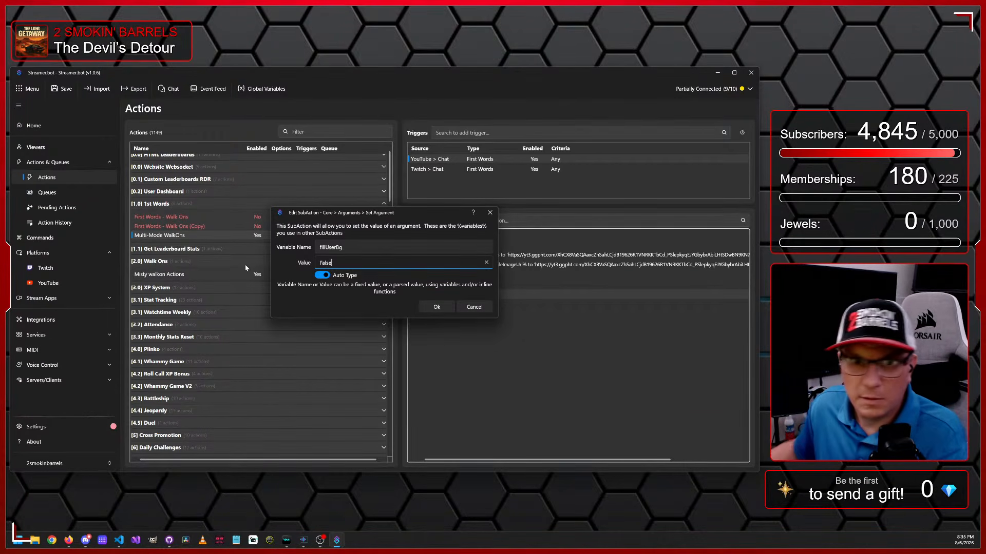
left_click(436, 307)
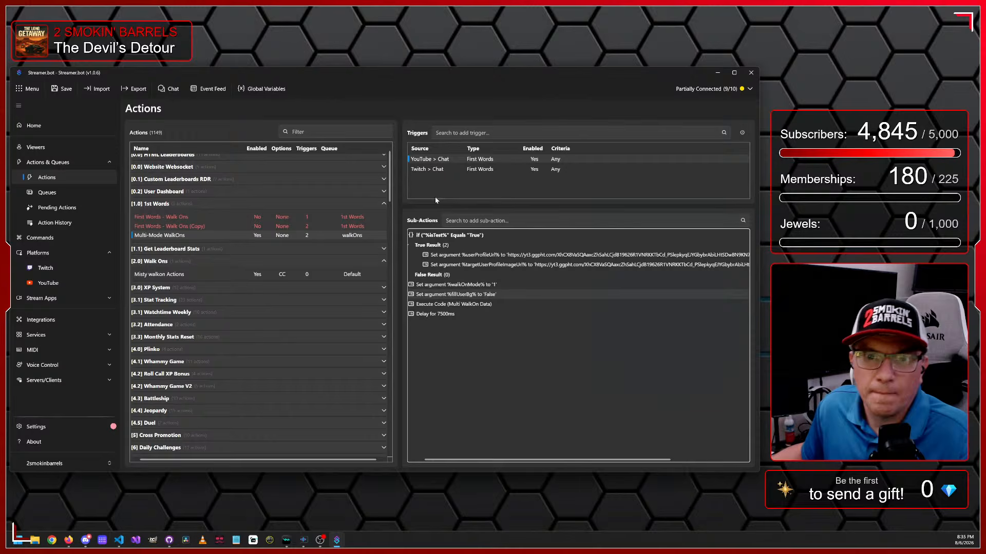
right_click(465, 164)
key("Escape")
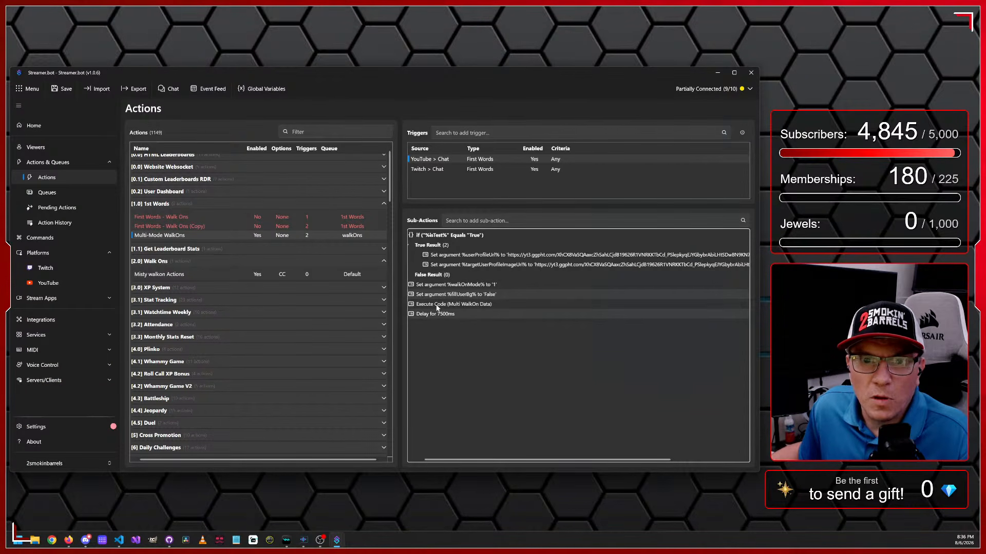
- Set the walkOnMode argument to 2 and test the YouTube First Words trigger
double_click(471, 286)
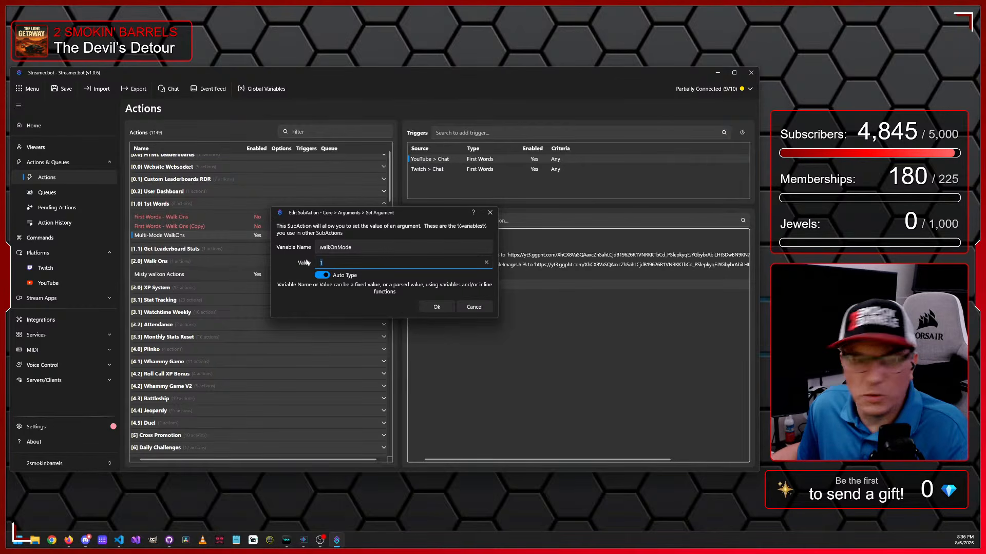
left_click(437, 307)
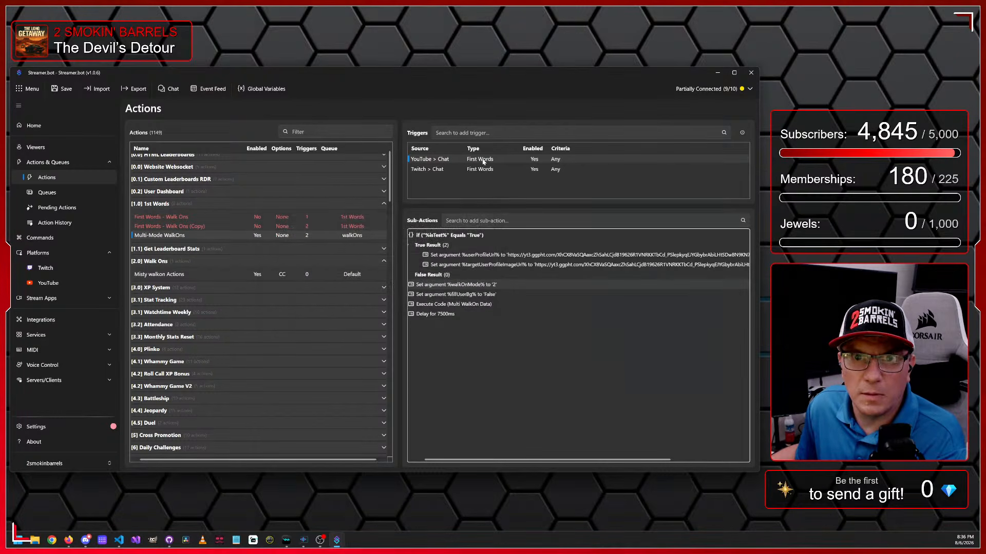
right_click(488, 162)
left_click(505, 167)
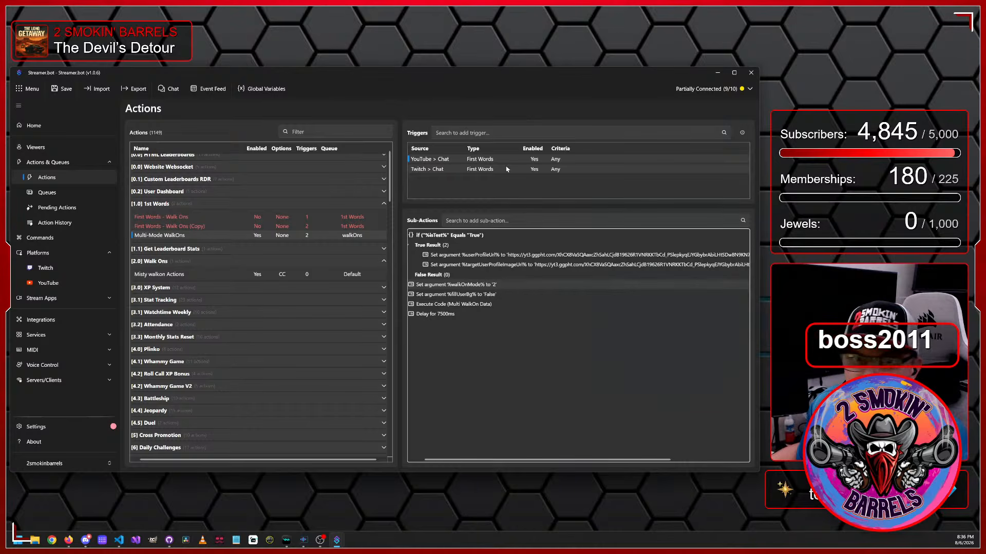
- Set the walkOnMode argument to 3 and test the YouTube First Words trigger
double_click(486, 287)
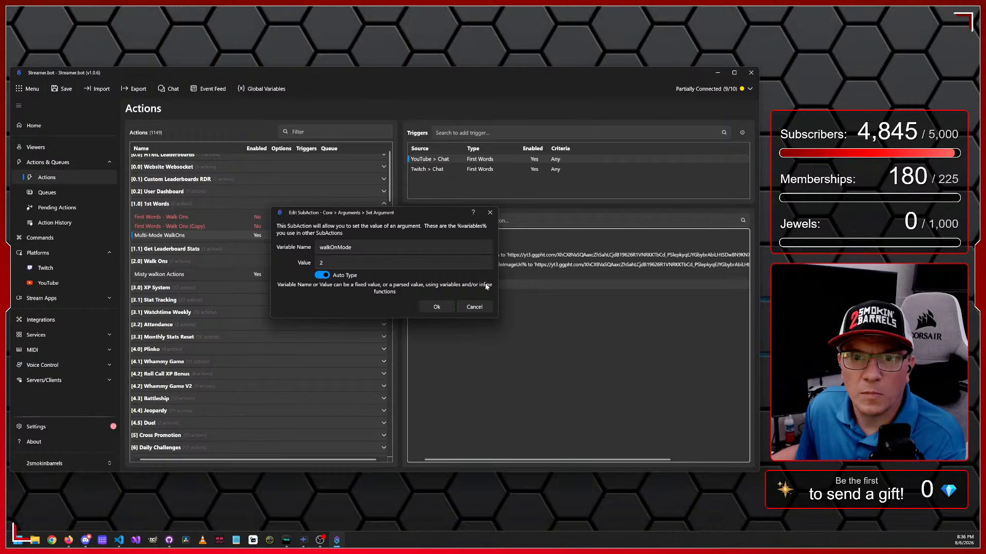
left_click(332, 266)
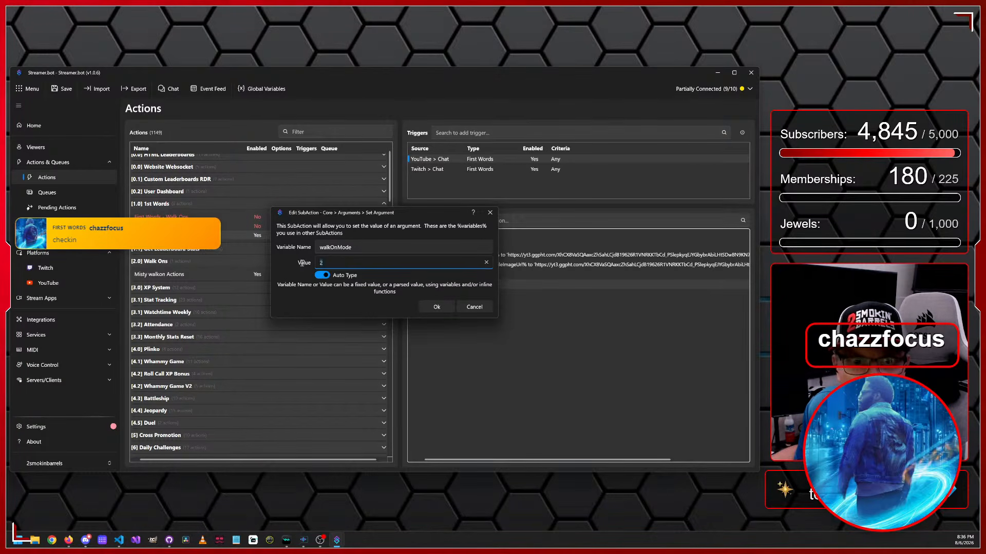
left_click(442, 307)
right_click(494, 161)
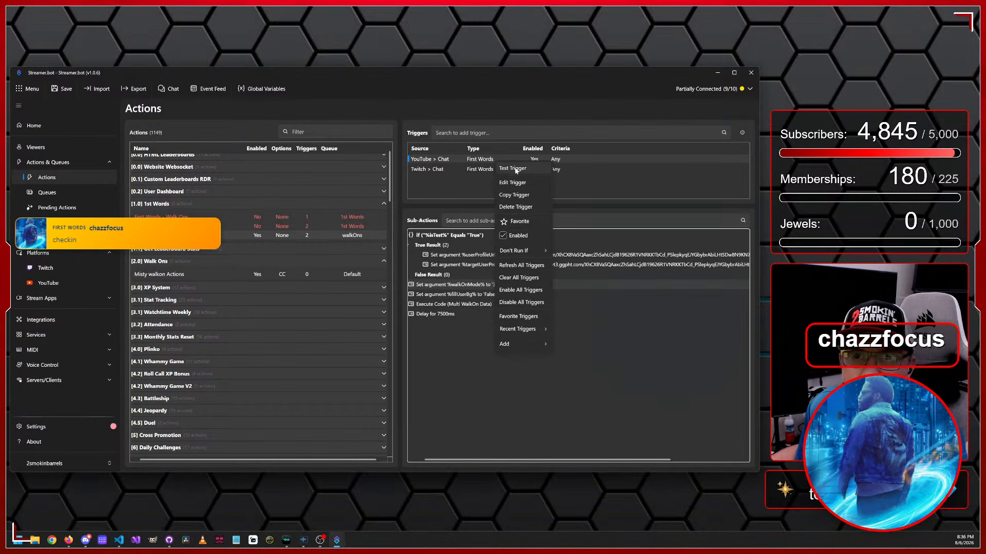
left_click(515, 168)
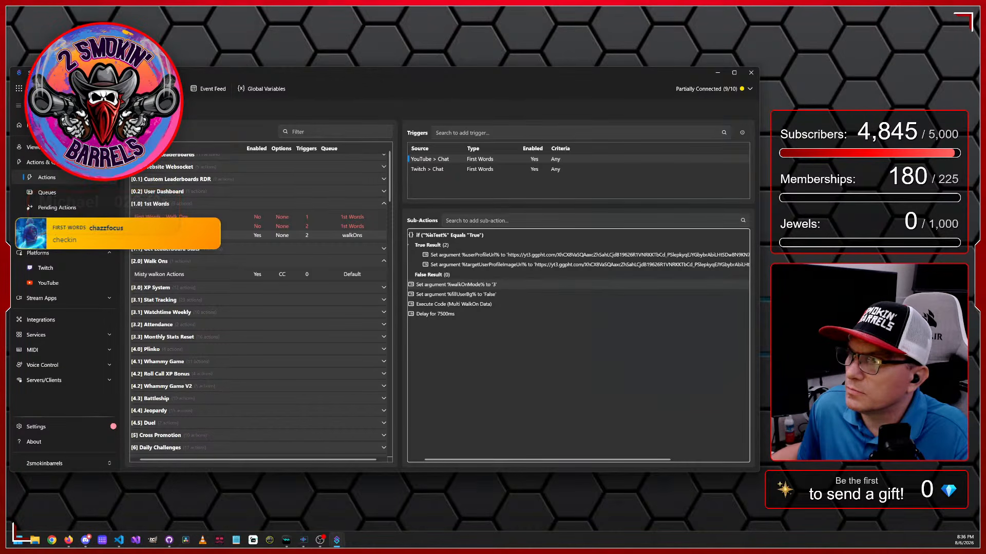
- Set the walkOnMode argument to 4 and test the YouTube First Words trigger
double_click(445, 285)
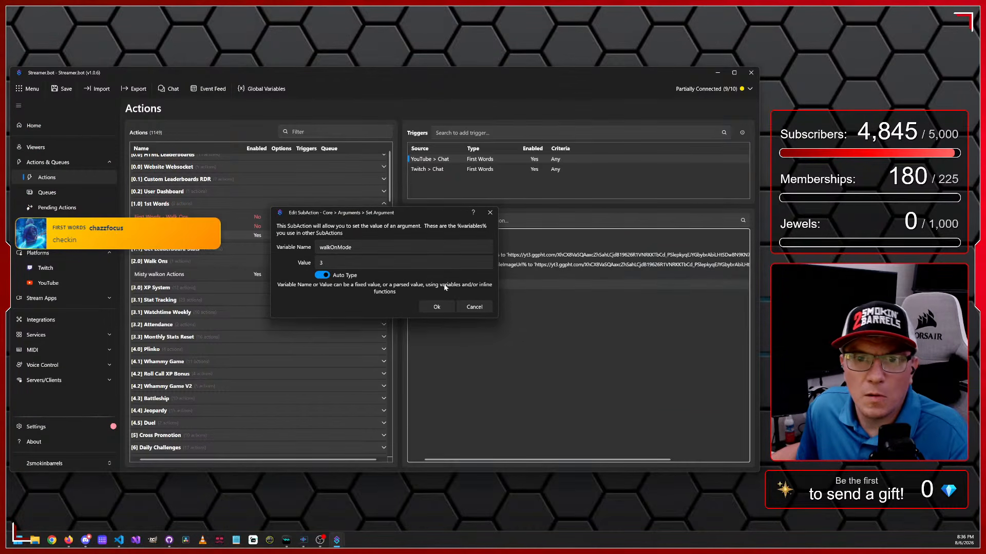
left_click_drag(333, 263, 287, 257)
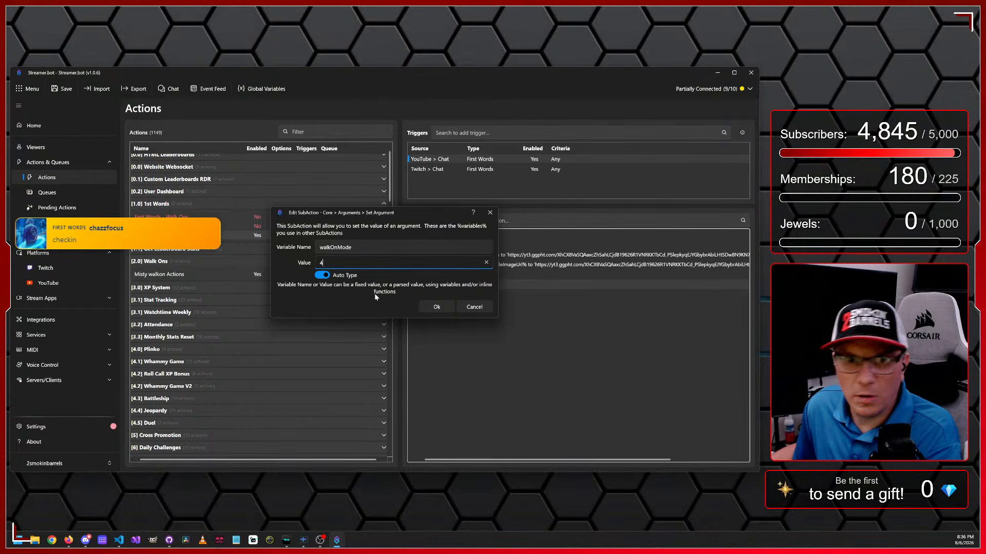
type("4")
left_click(436, 307)
right_click(469, 160)
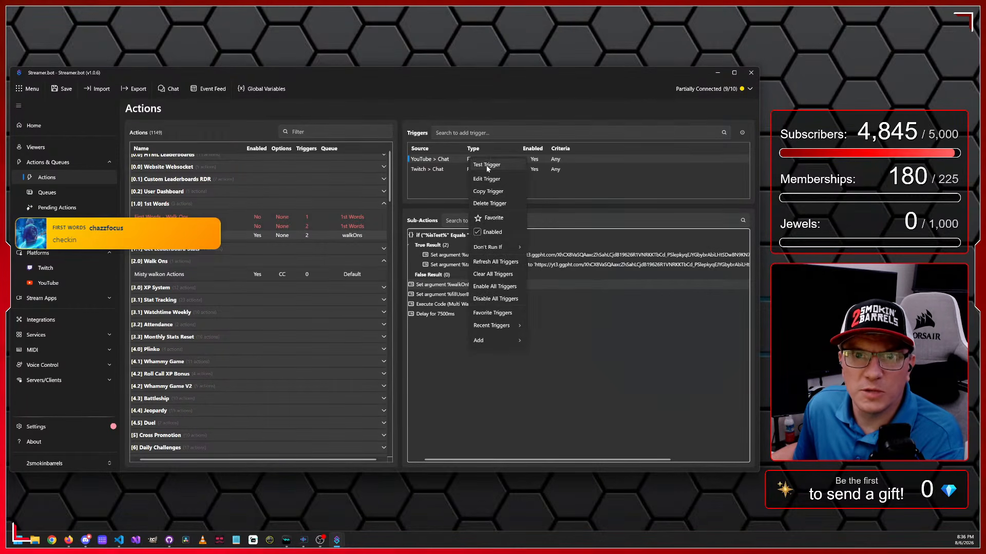
left_click(486, 165)
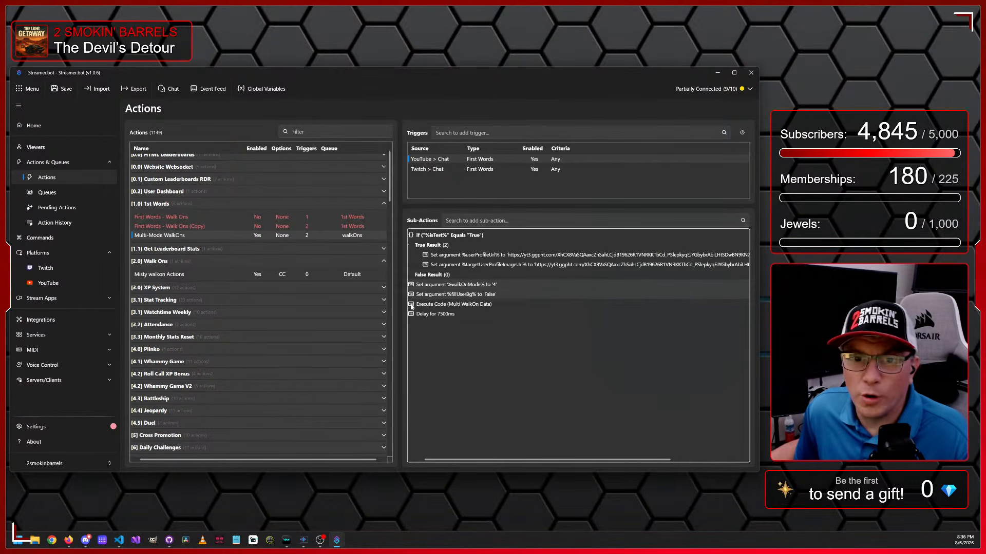
- Set the walkOnMode argument to 5 and test the YouTube First Words trigger
double_click(487, 286)
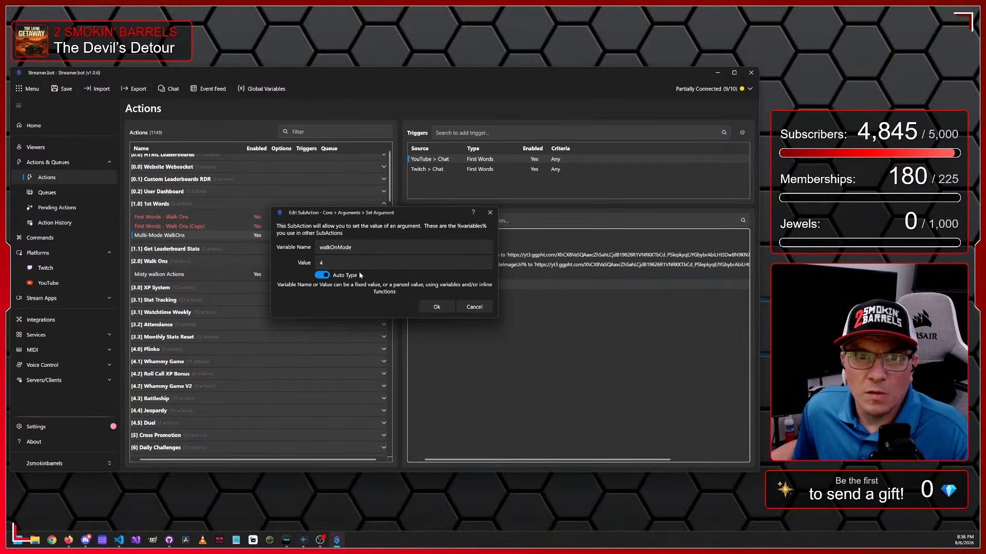
double_click(334, 264)
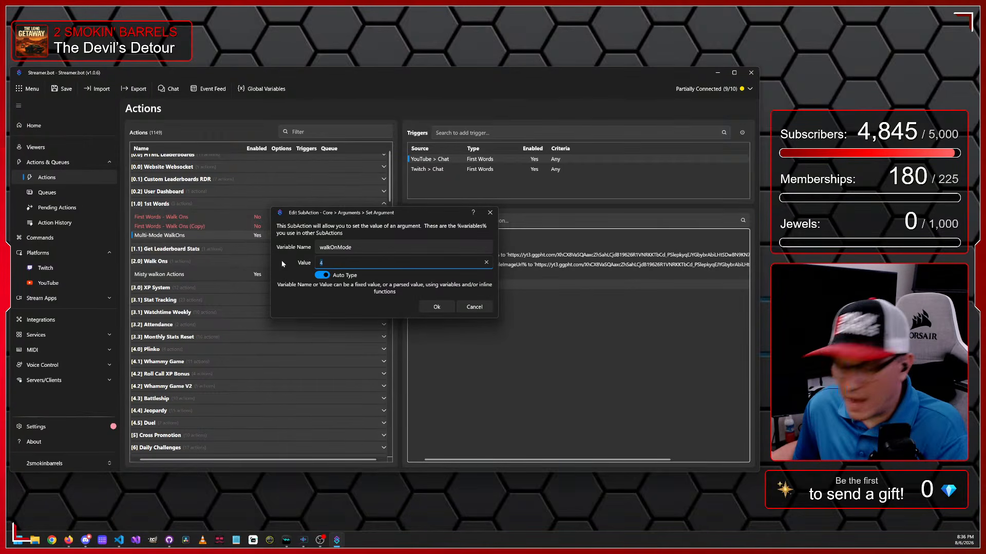
left_click(445, 309)
right_click(467, 159)
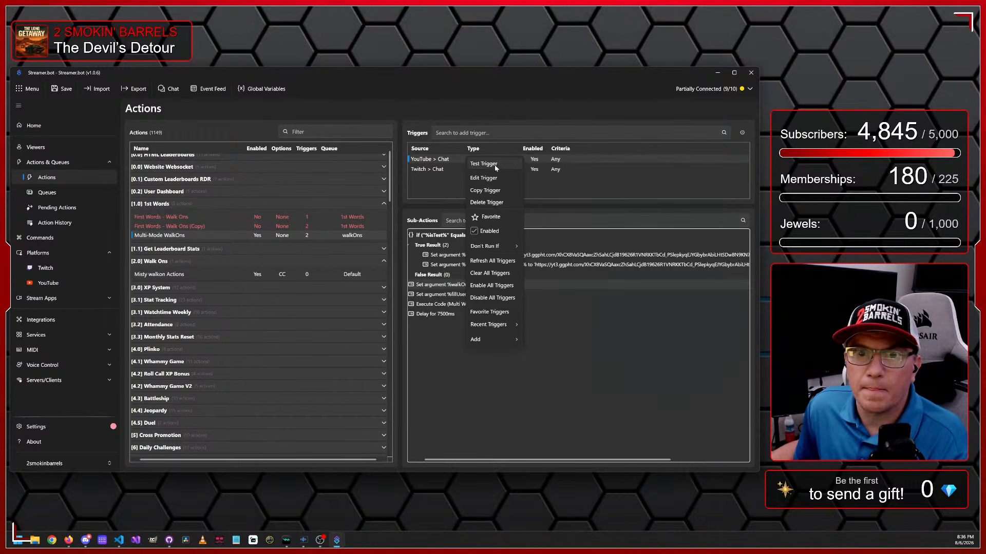
left_click(496, 168)
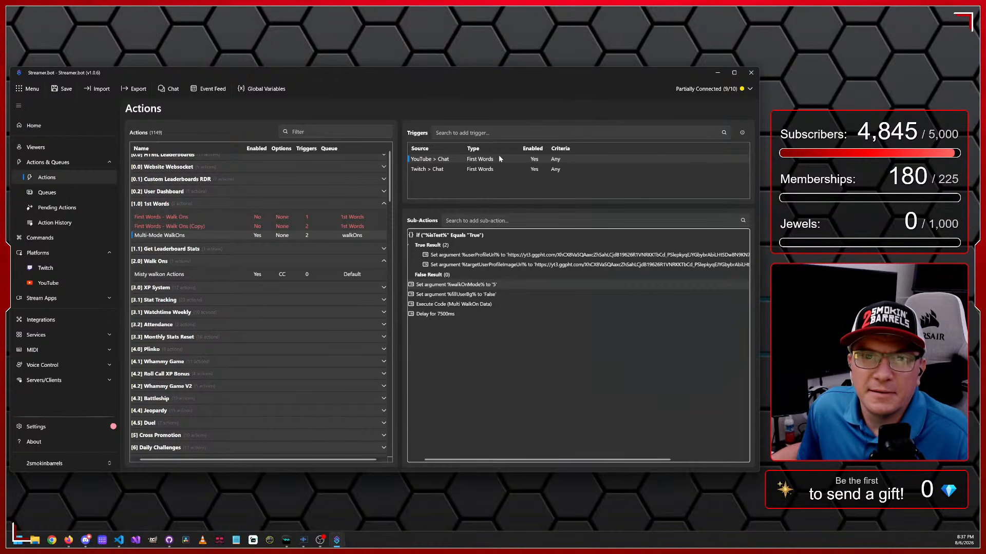
- Set the walkOnMode argument to 6 and test the YouTube First Words trigger
double_click(472, 285)
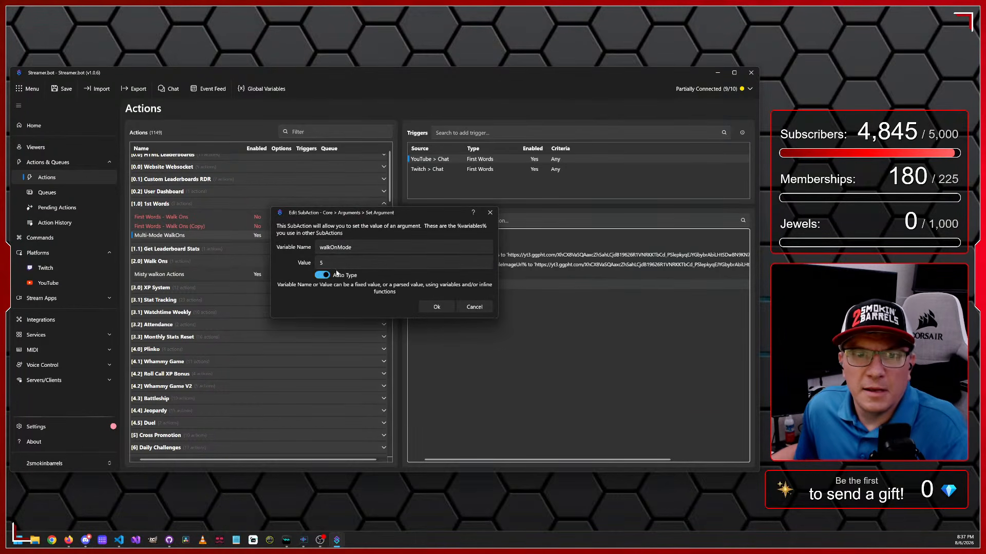
left_click_drag(334, 263, 282, 262)
type("6")
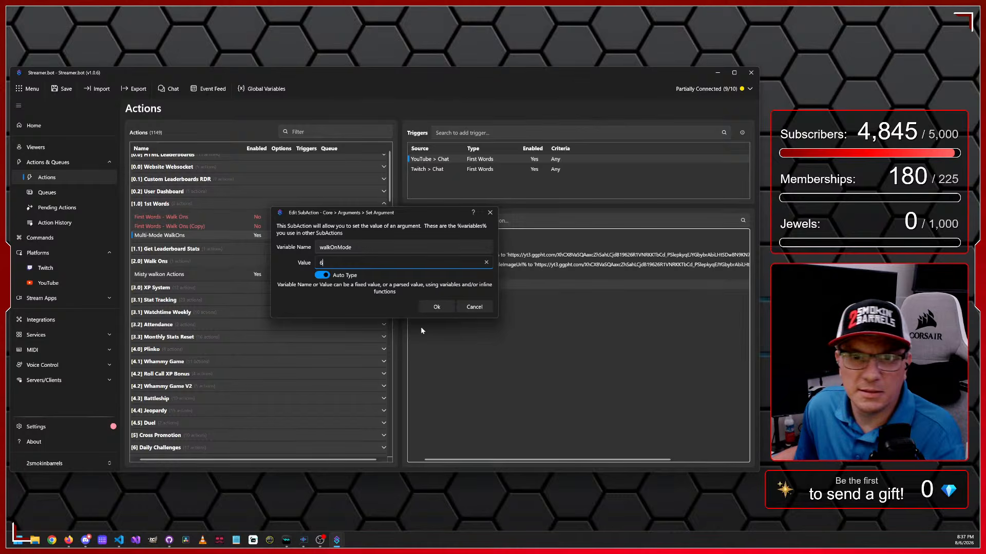
left_click(436, 306)
right_click(455, 159)
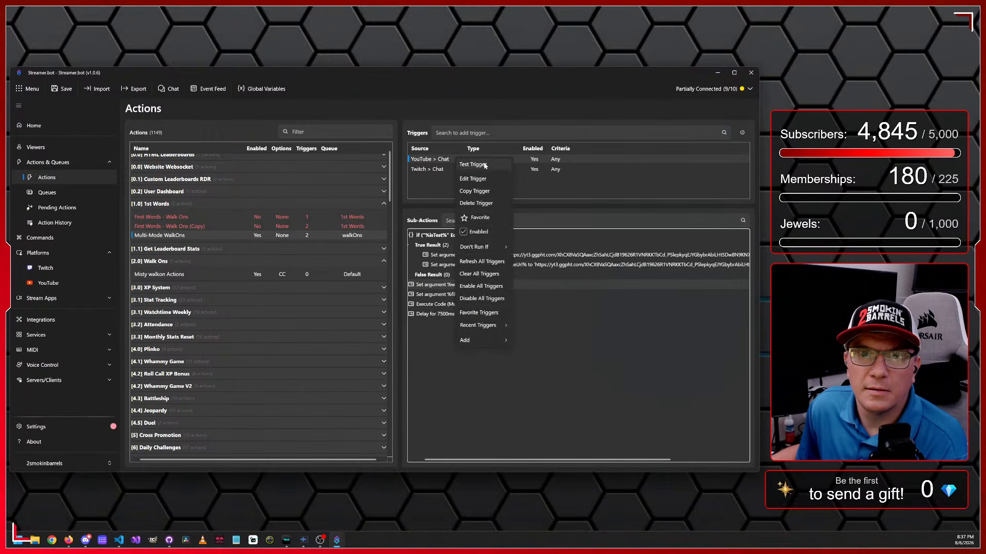
left_click(485, 166)
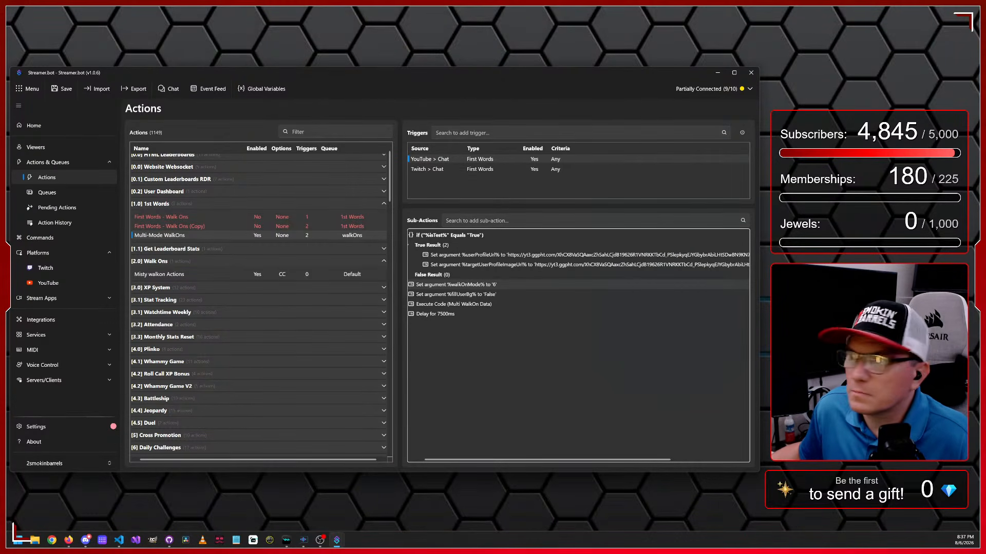
- Set the walkOnMode argument to 7 and test both the YouTube and the Twitch First Words triggers
double_click(469, 172)
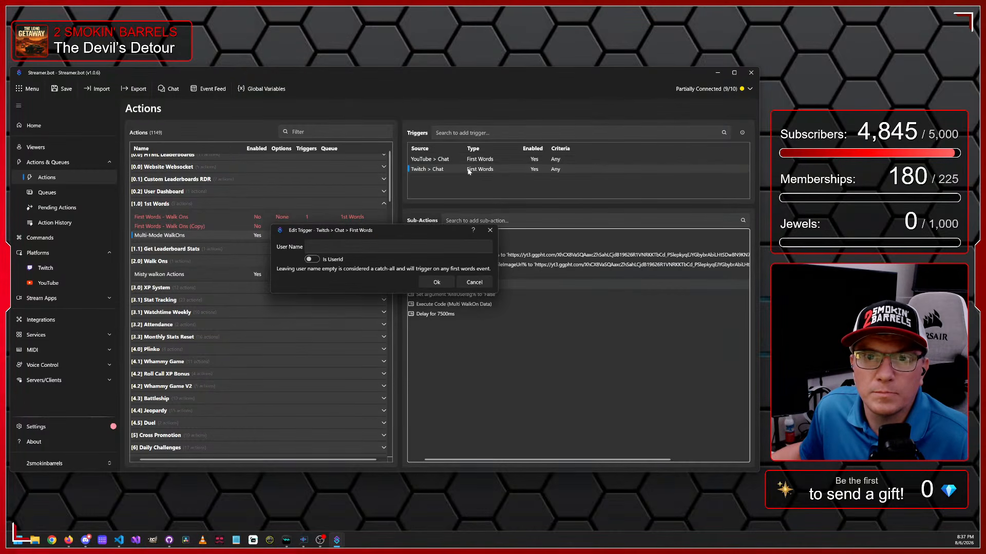
left_click(474, 283)
double_click(465, 286)
left_click(329, 263)
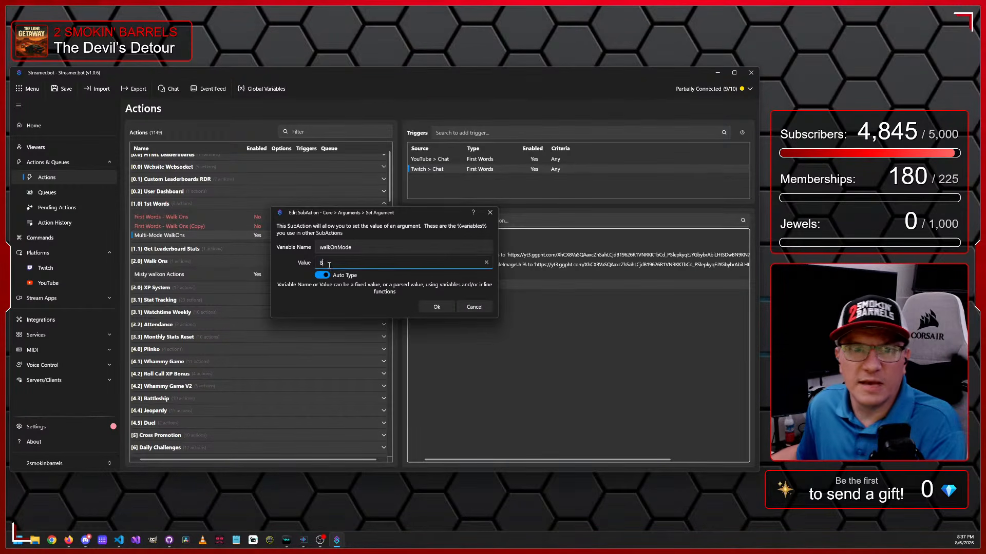
left_click(437, 307)
right_click(515, 160)
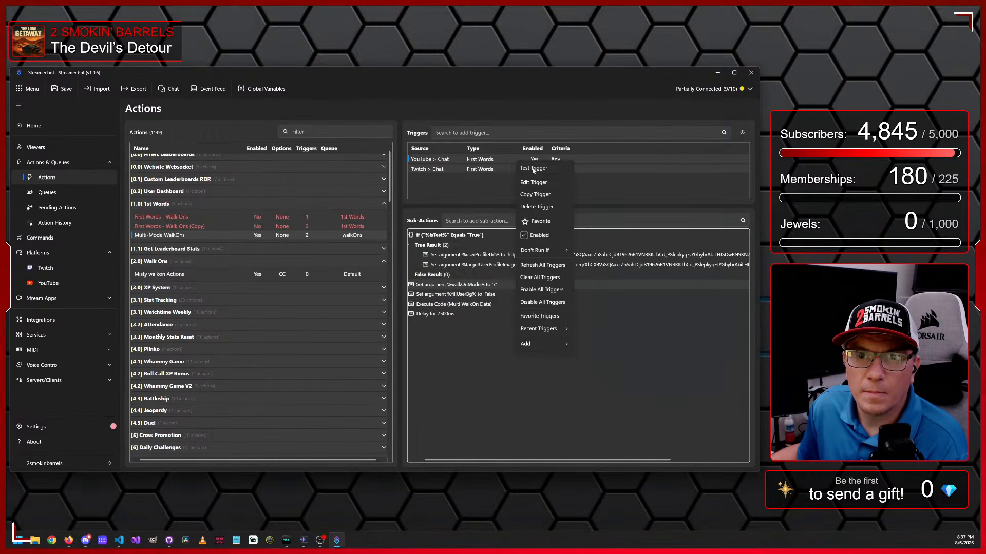
left_click(533, 169)
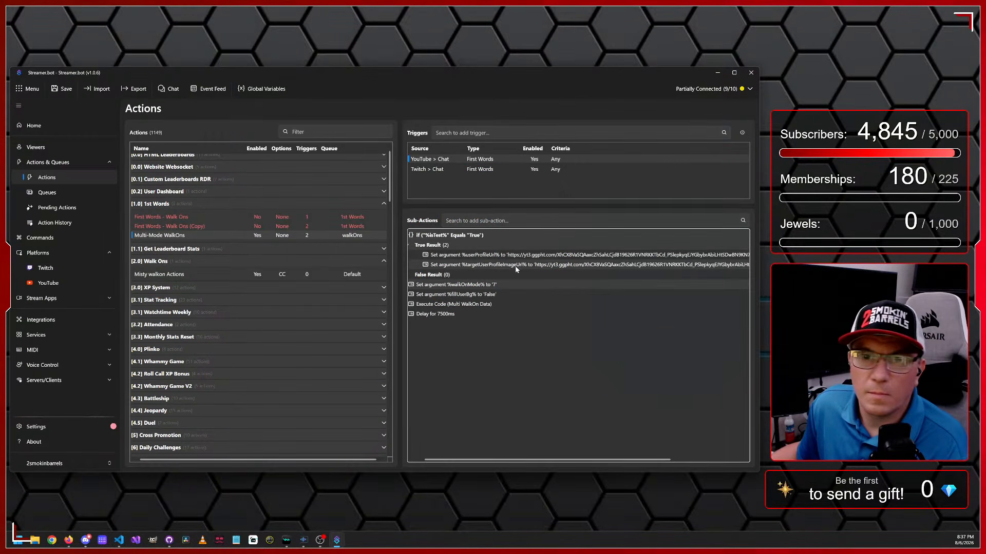
right_click(481, 170)
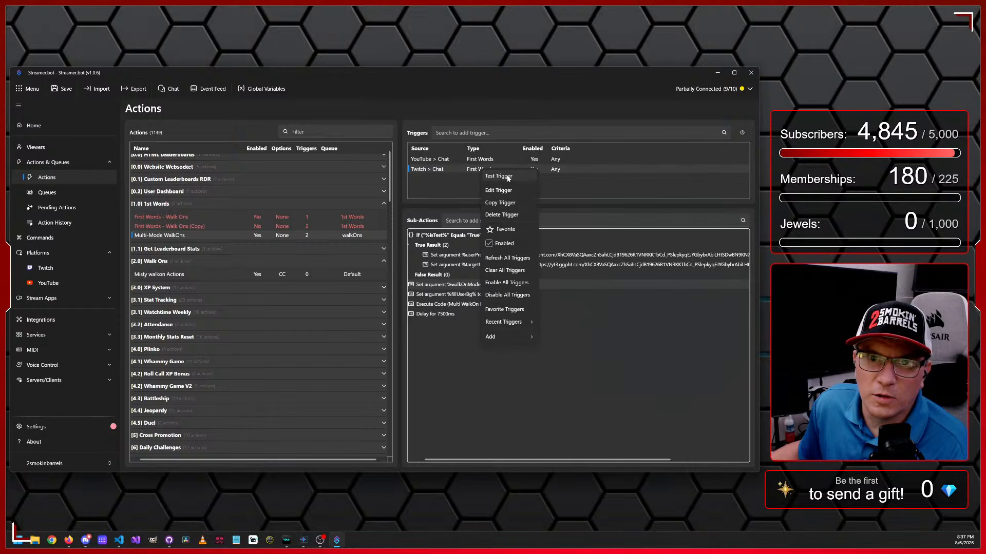
left_click(507, 177)
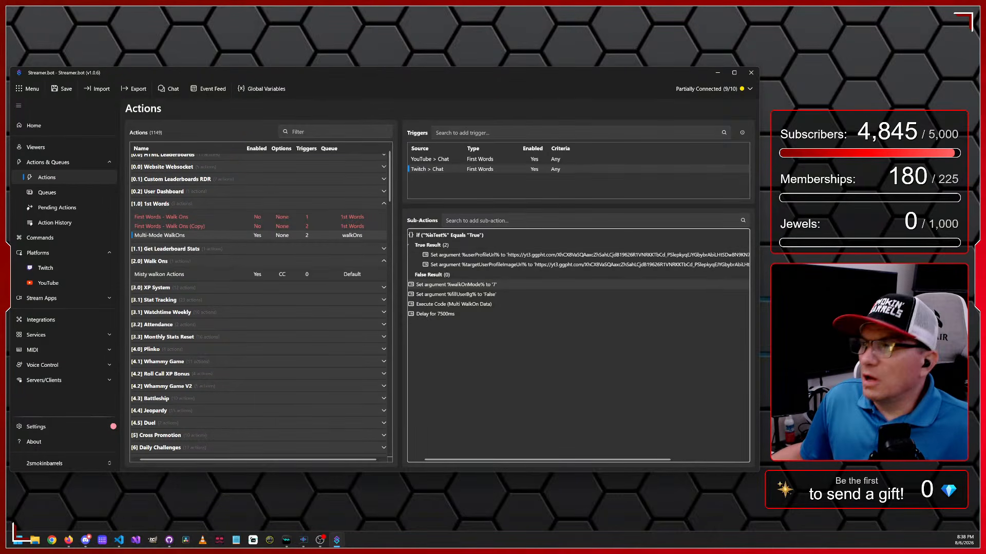
- Set the walkOnMode argument back to 6 and test the YouTube First Words trigger again
double_click(485, 285)
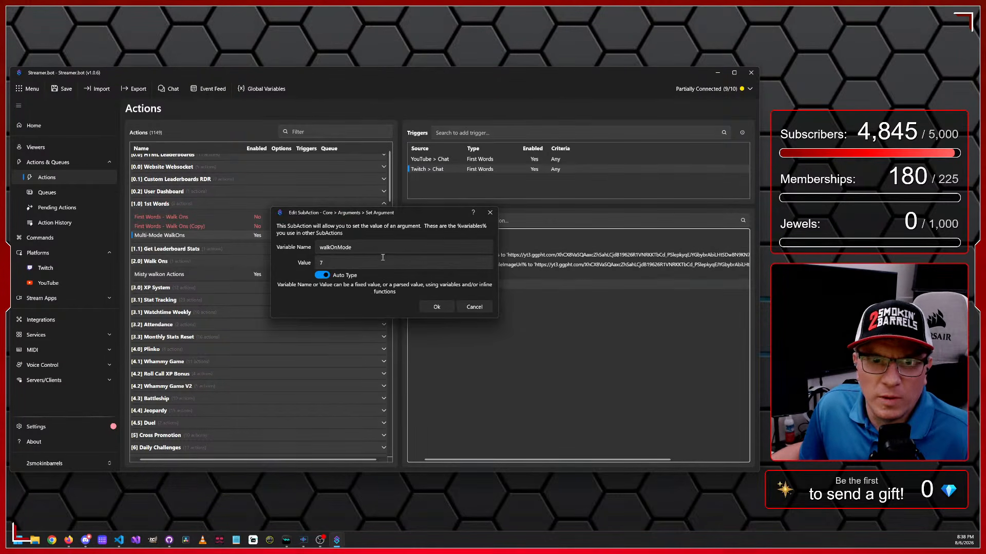
double_click(314, 262)
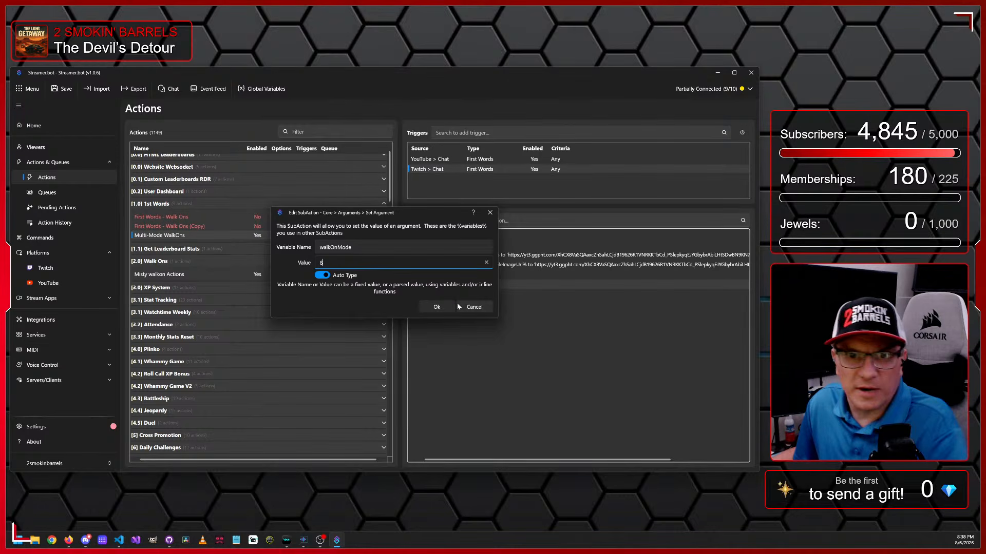
type("6")
left_click(437, 306)
right_click(485, 161)
key("Escape")
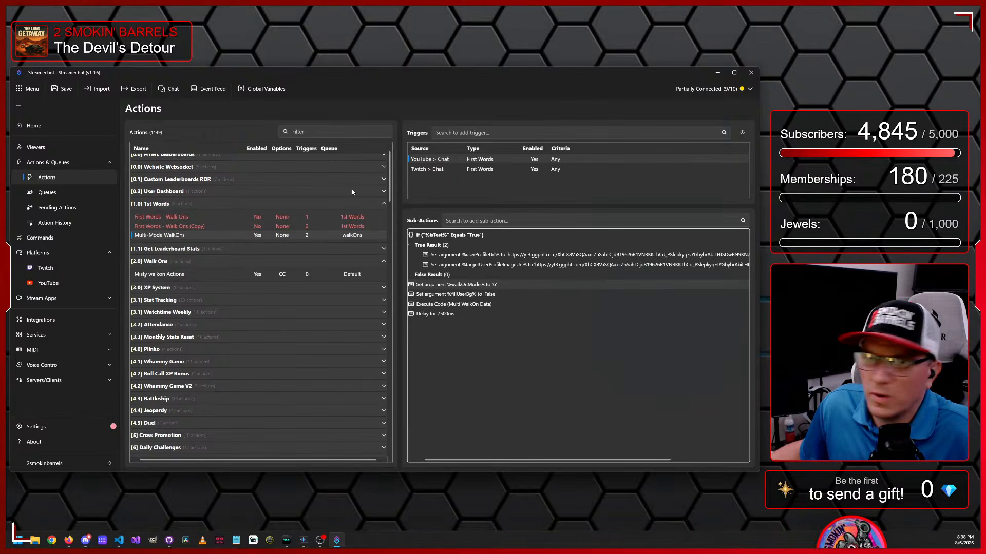
- Bring up multiModeWalkOn.html in VS Code and the Streamerbot Walk-On Overlay HTML chat in Gemini beside it in Firefox
left_click(118, 540)
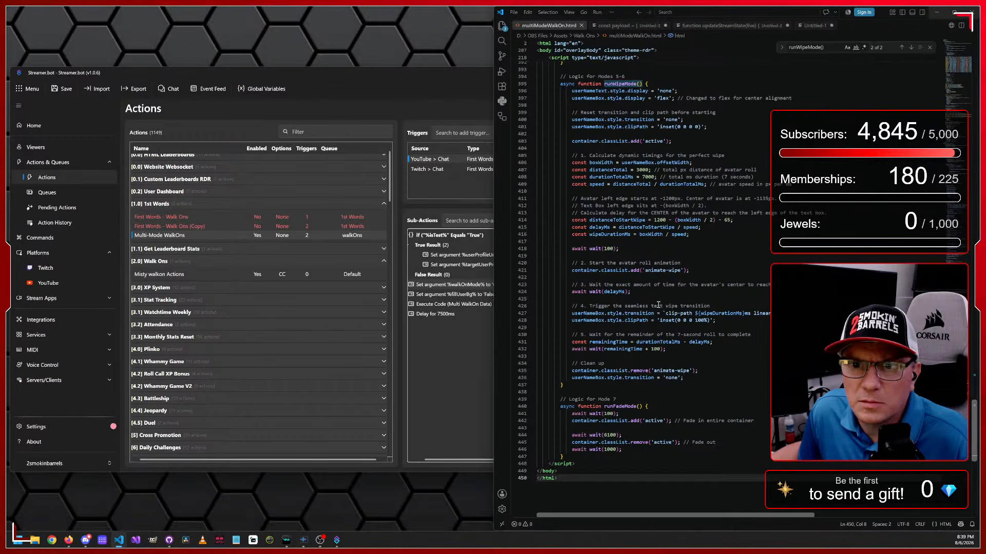
scroll(606, 257, "up", 3)
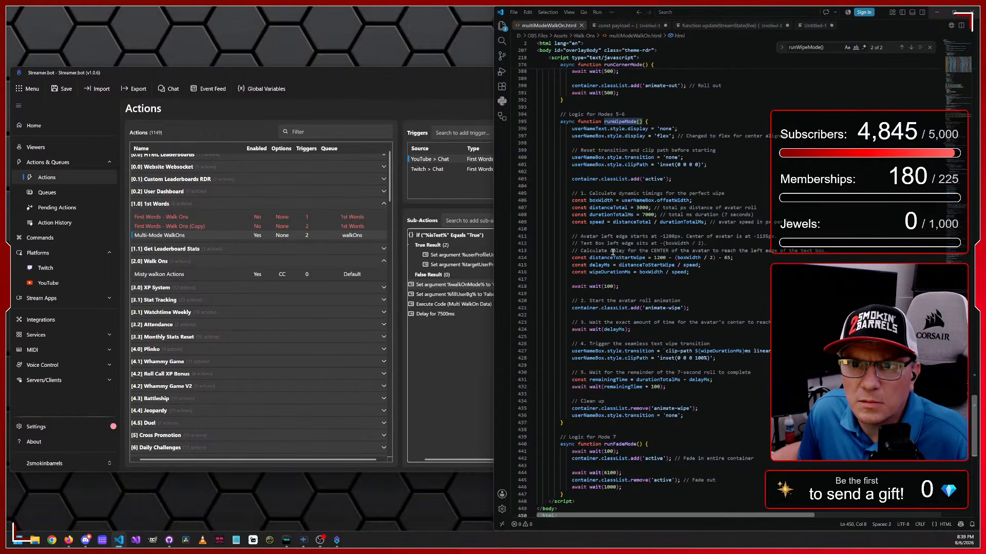
left_click(68, 540)
left_click_drag(569, 10, 26, 121)
left_click(368, 13)
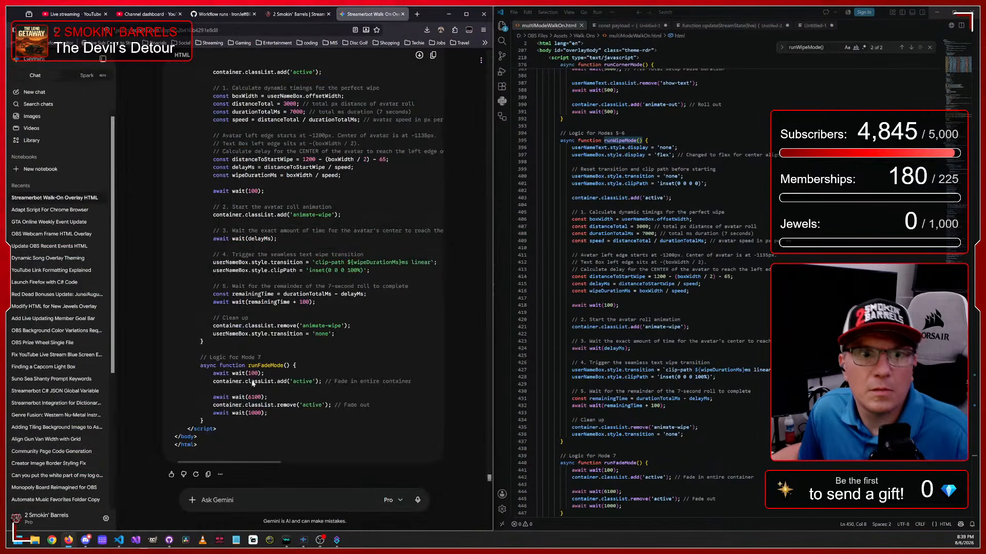
- Write in the prompt that mode 6 loads half off canvas on the bottom and needs the same bottom spacing as mode 5 has from the top
type("mode 6")
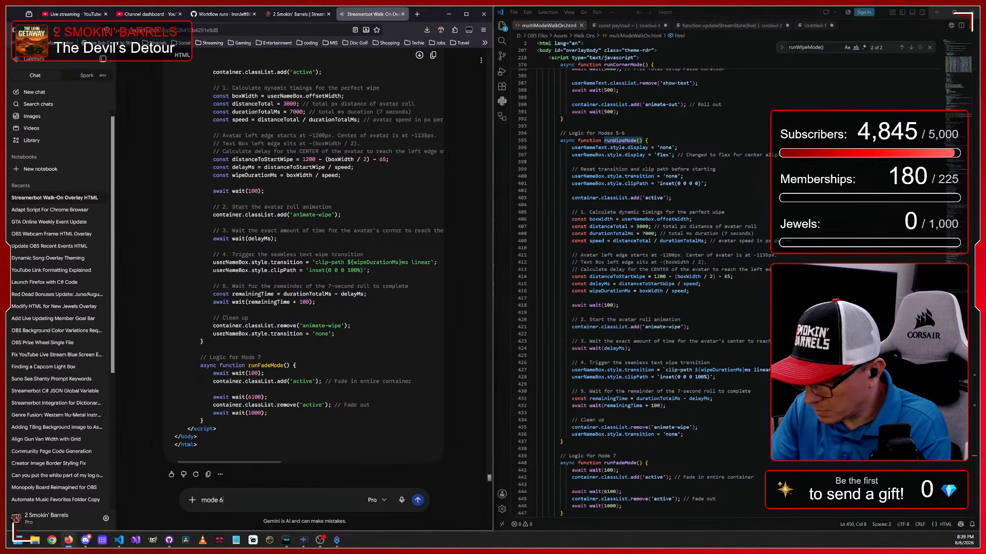
type(" loads ")
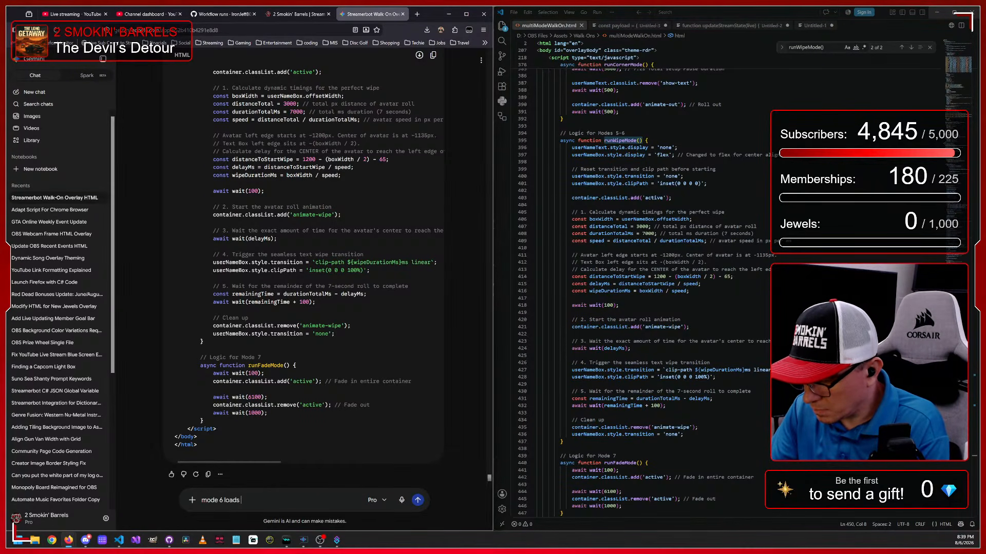
type("haft")
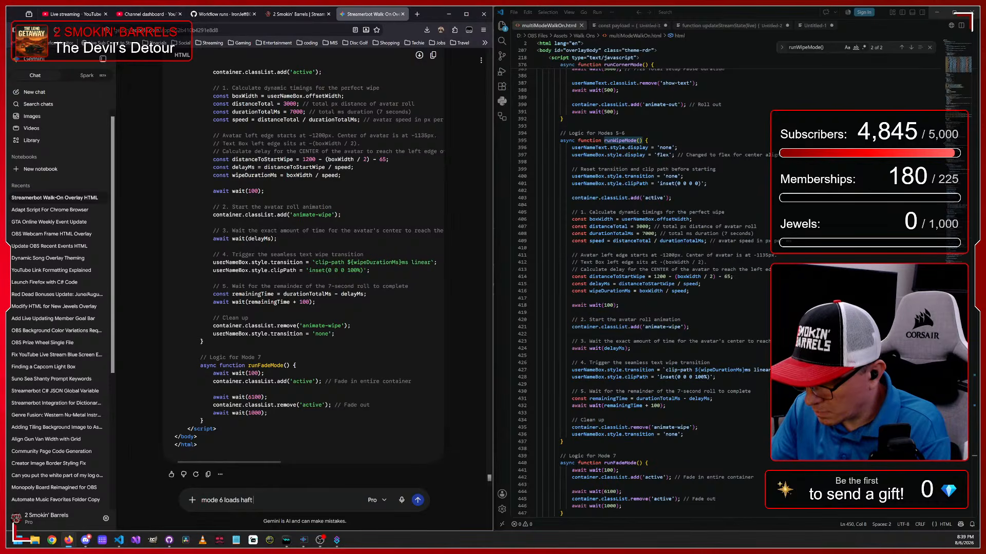
type(" off canva")
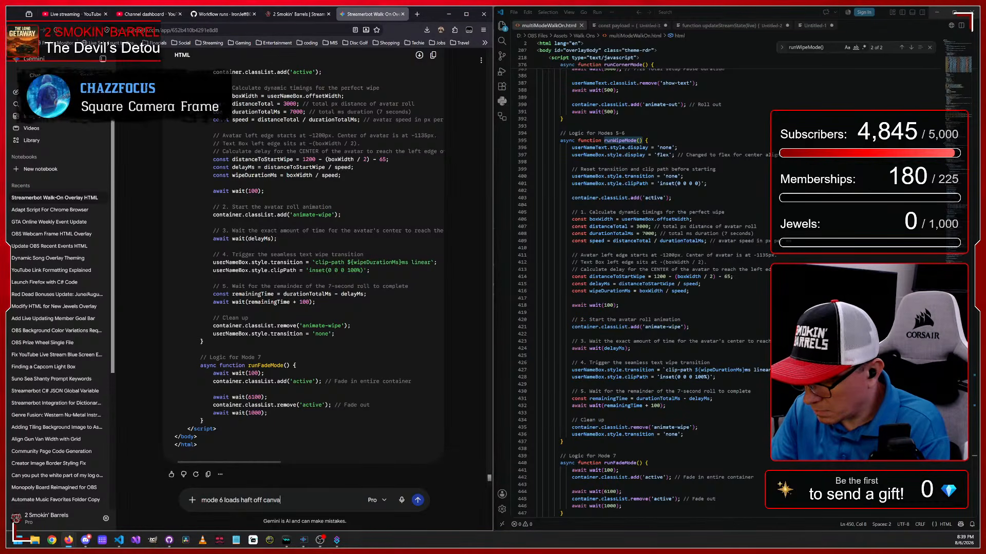
type("s.")
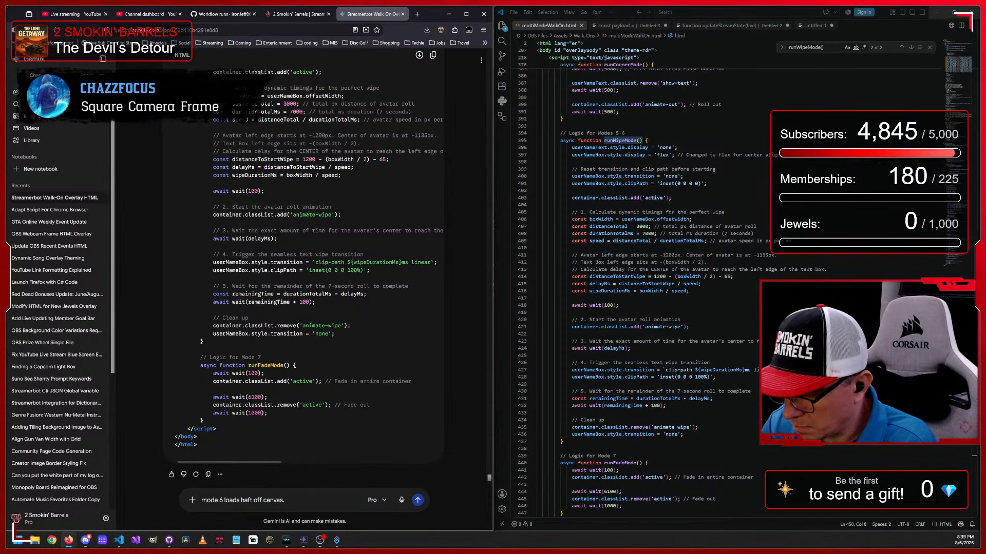
type(" on the bottom. We wo")
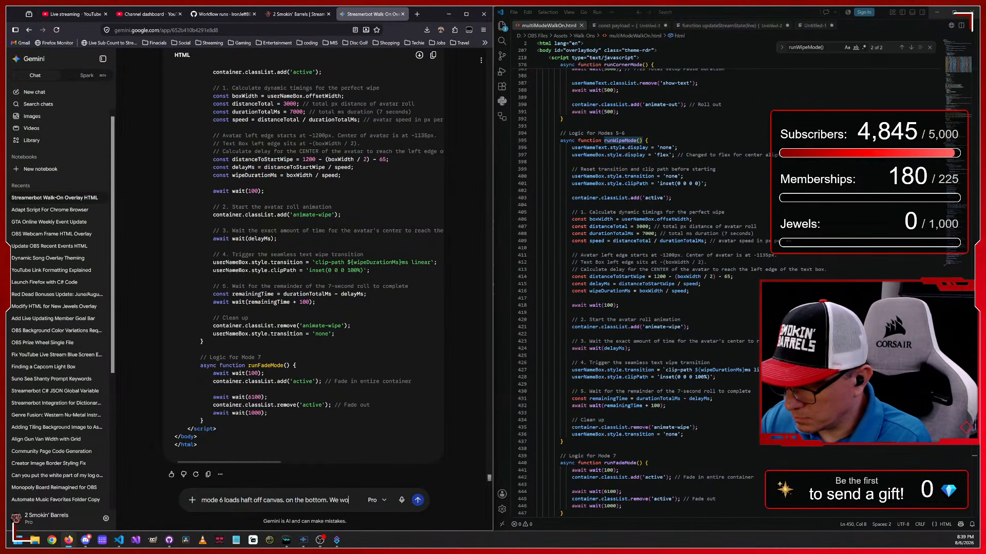
type("uld want t")
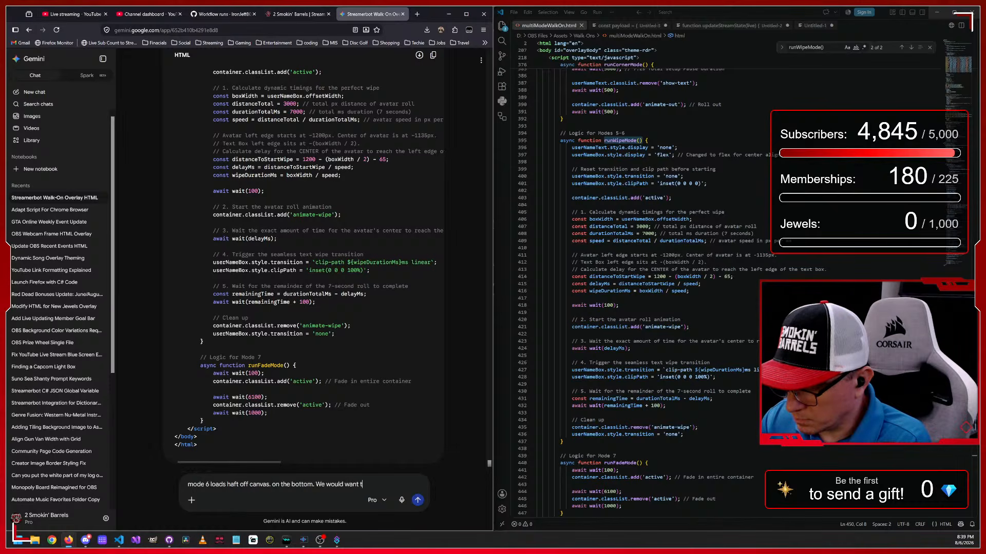
type("hat the sa")
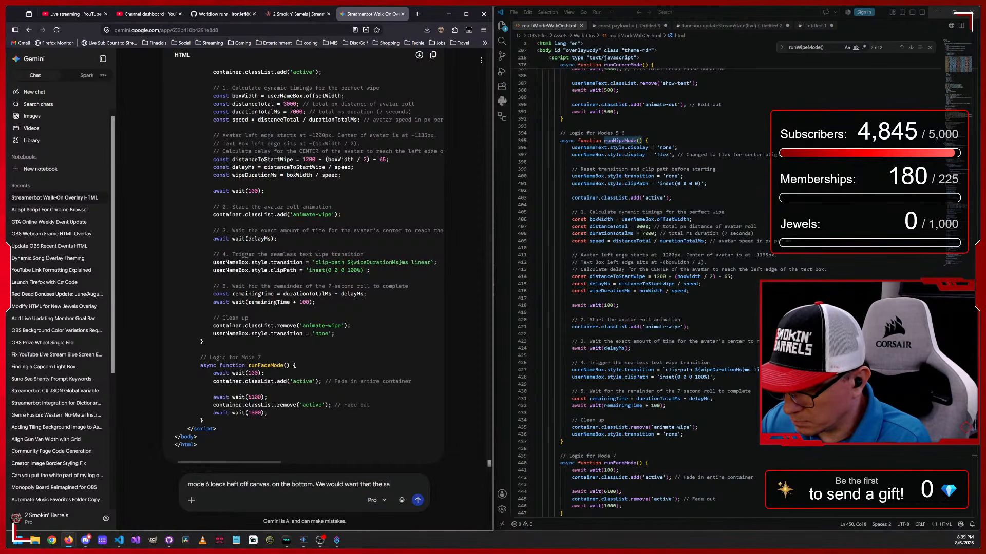
type("me spaci")
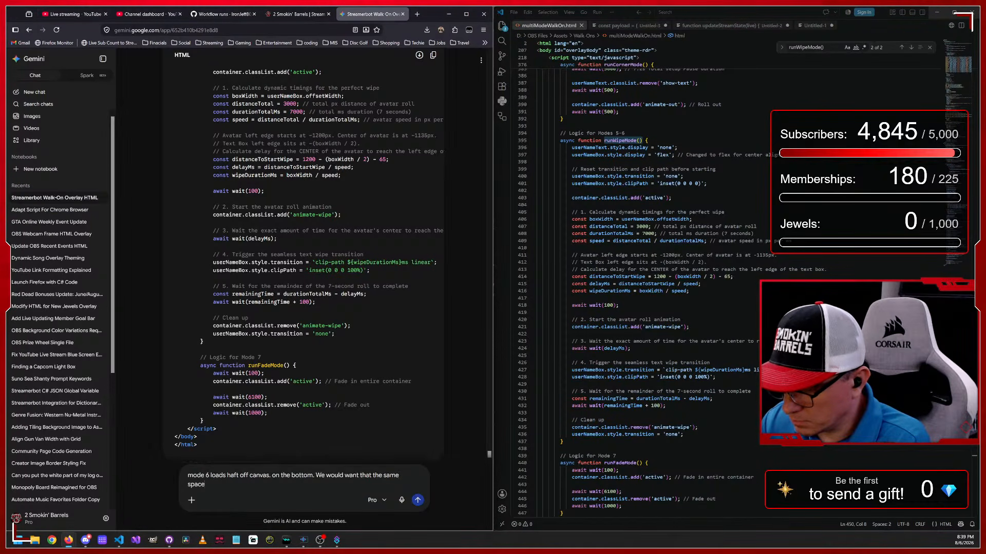
type("ng from the bott")
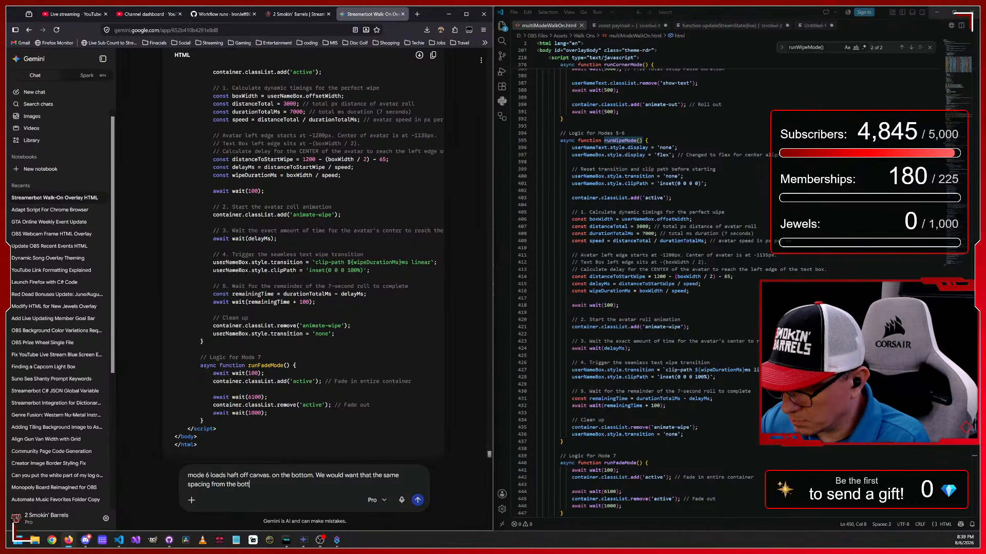
type("om as mode ")
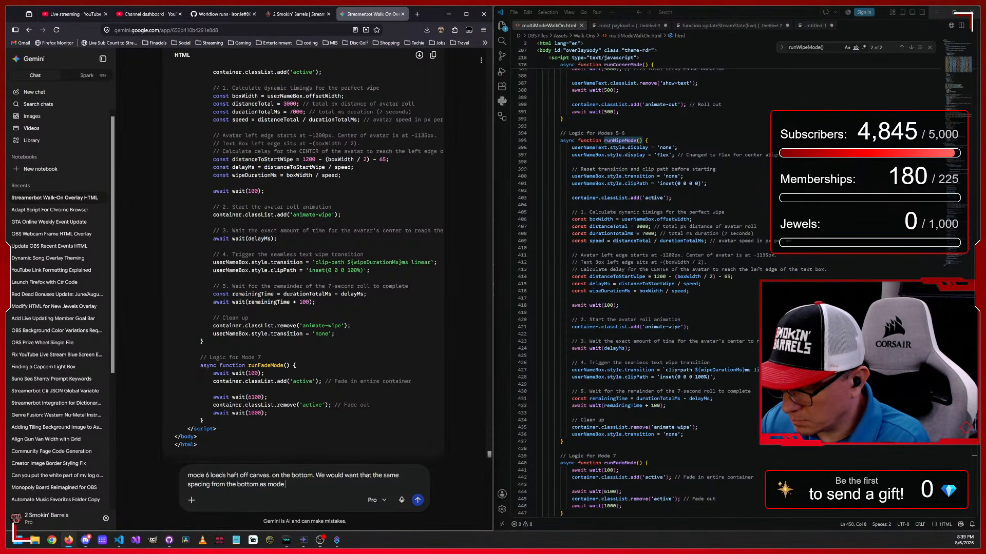
type("5 is from th")
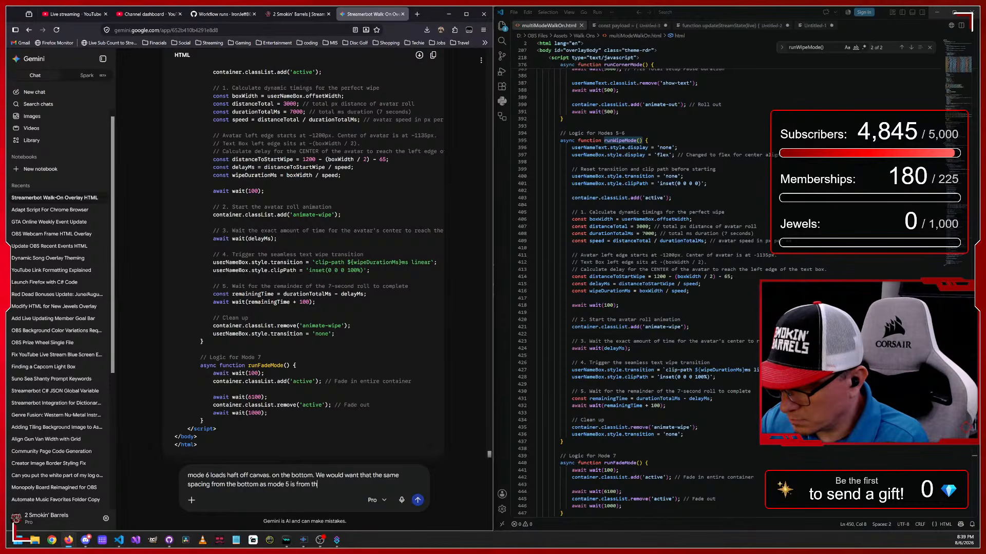
type("e top. A")
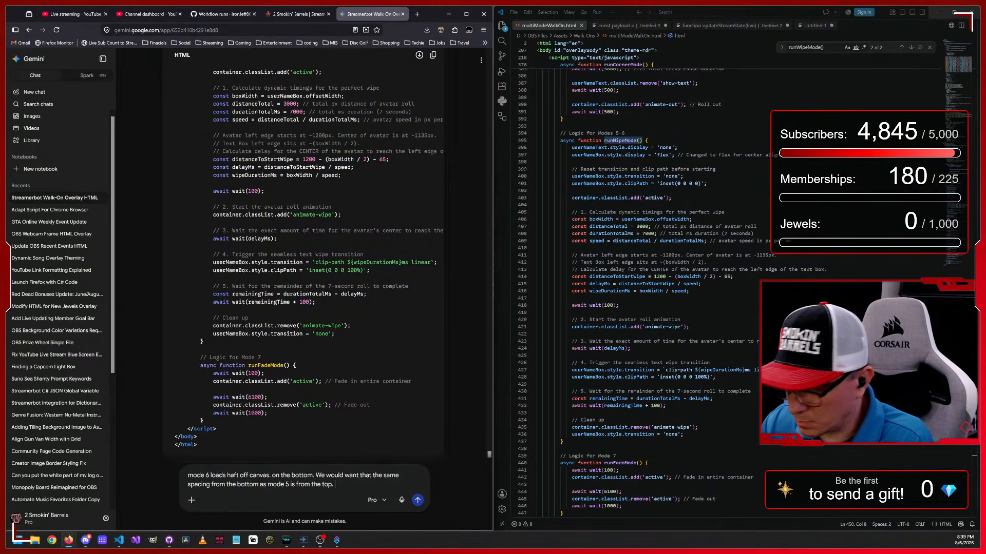
- Add a new paragraph to the prompt asking for usernames vertically centered in the box in modes 1-4, and send it to Gemini
key("shift+Return")
key("shift+Return")
type("Al")
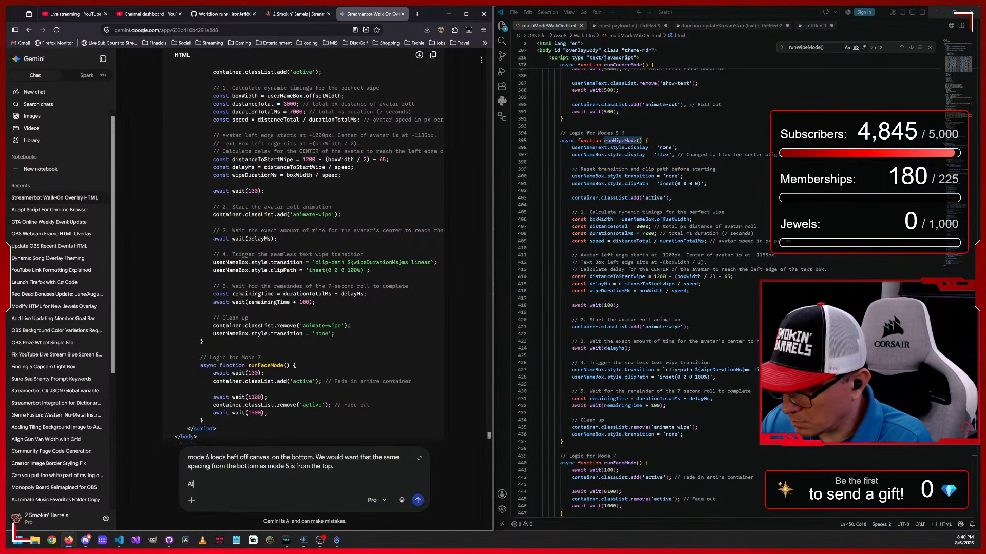
type("so, i")
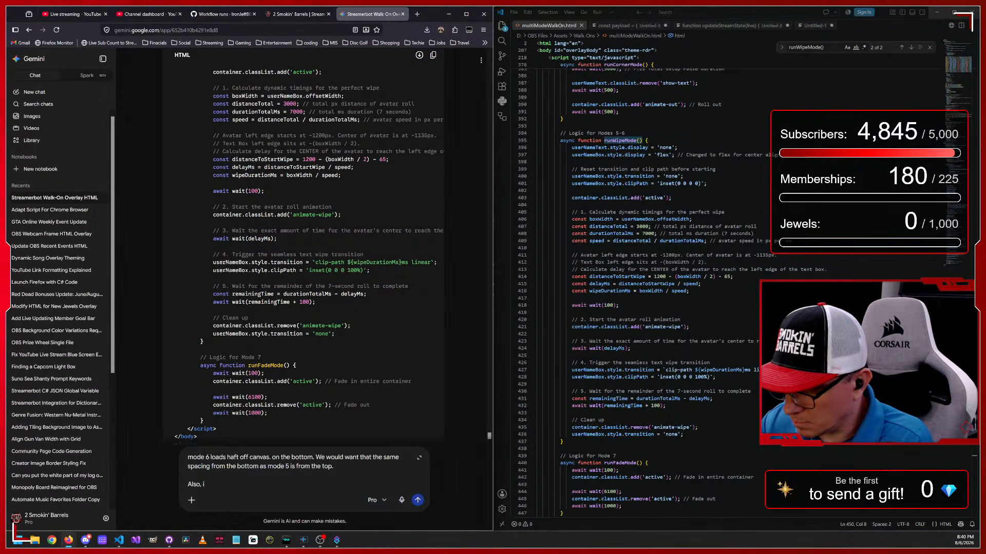
type("n")
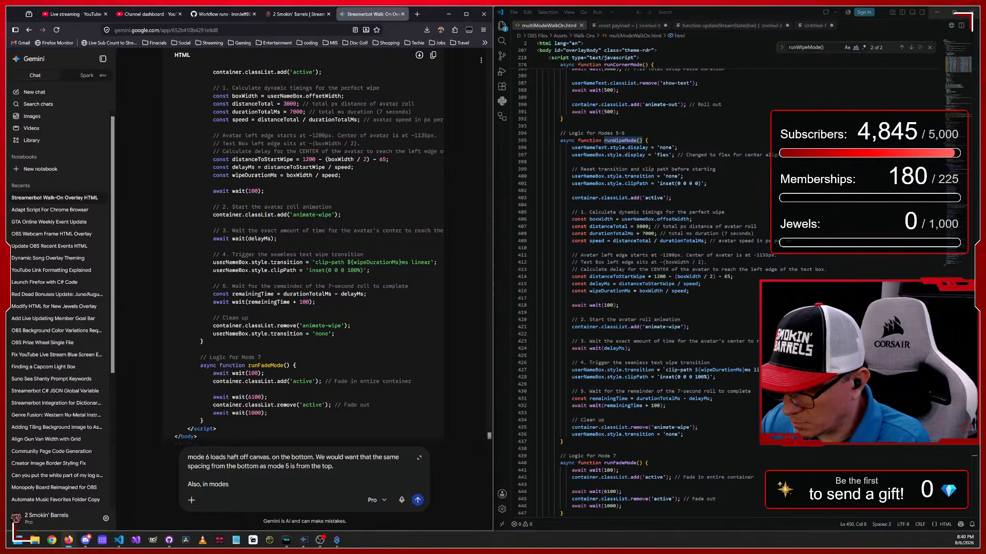
type(" modes 1-4")
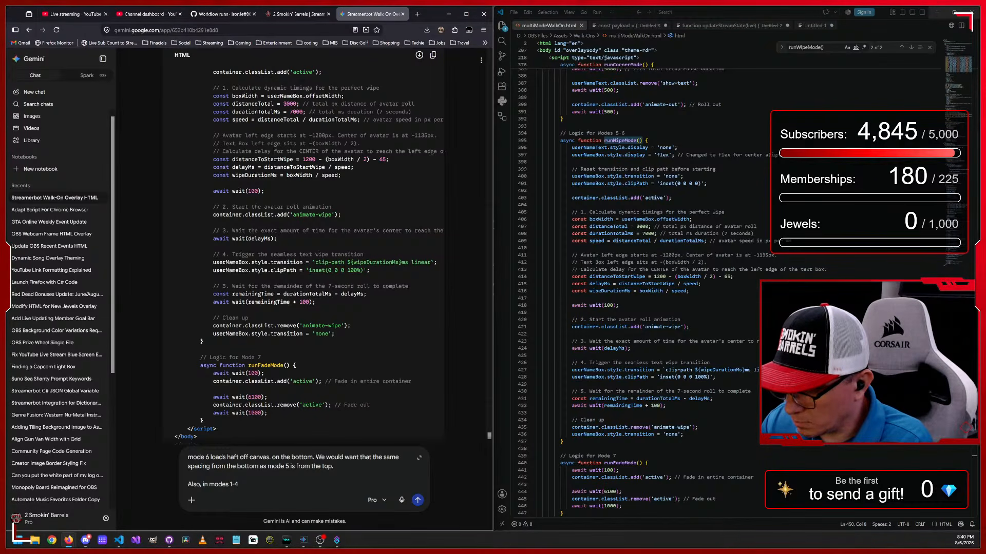
type(", let")
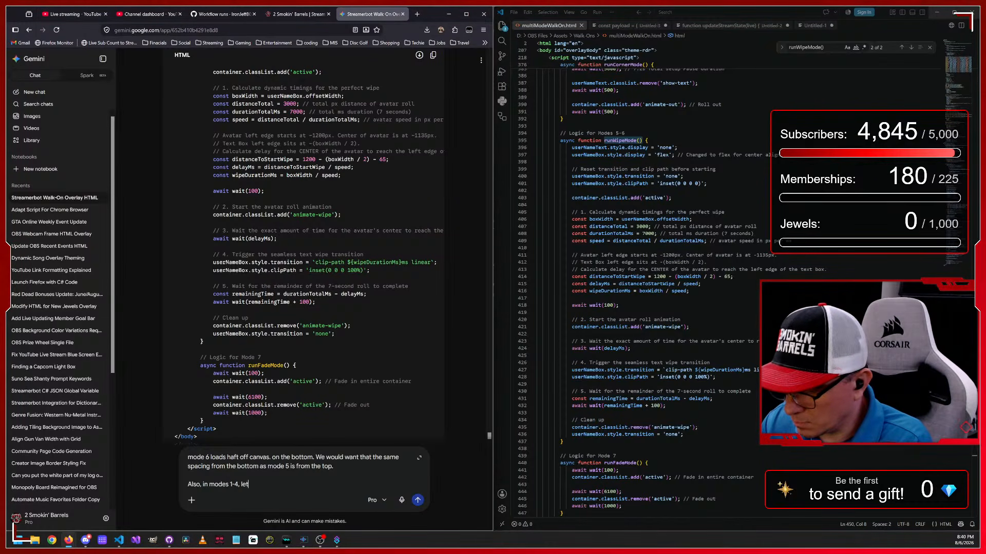
type("'s have ")
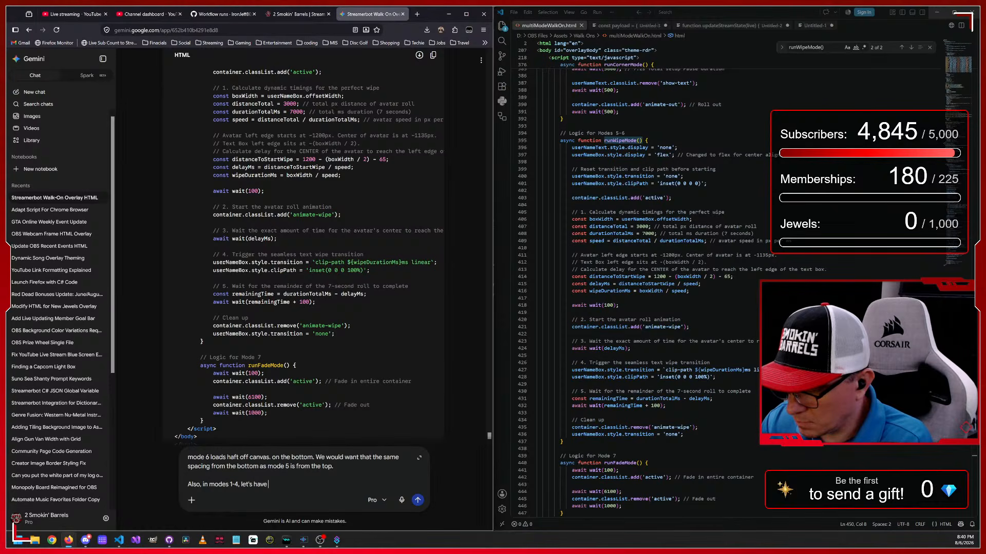
type("the userNames ")
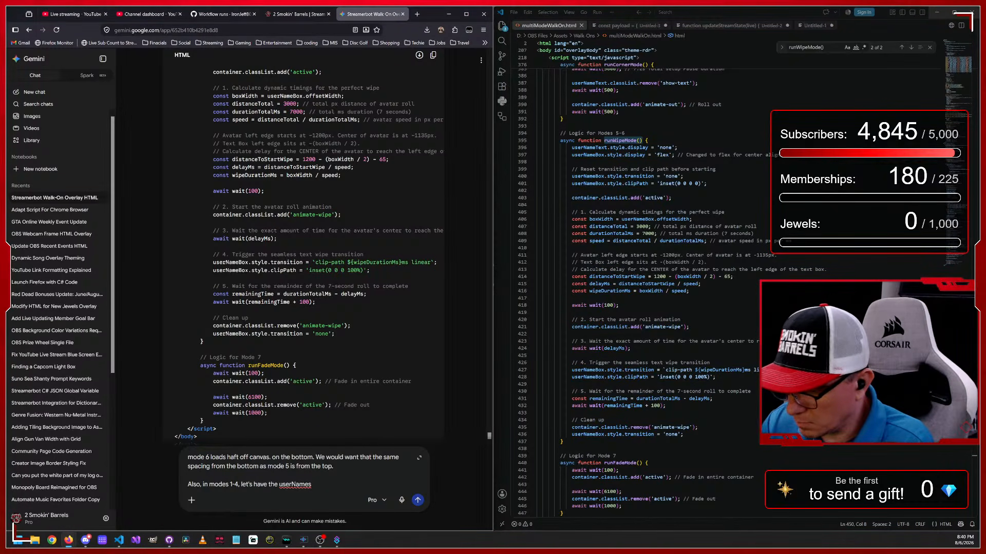
type("vertiac")
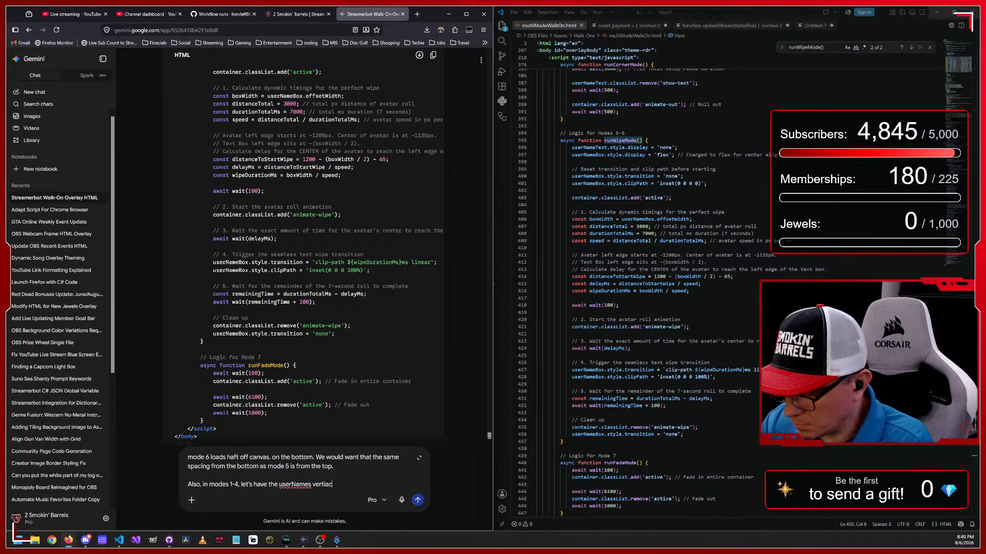
type("allty cen")
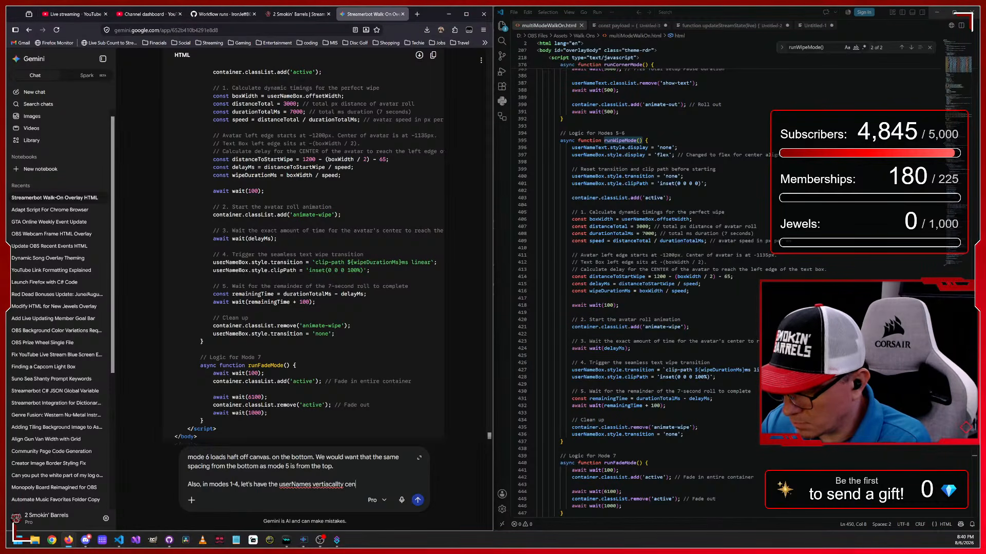
type("tered in the box")
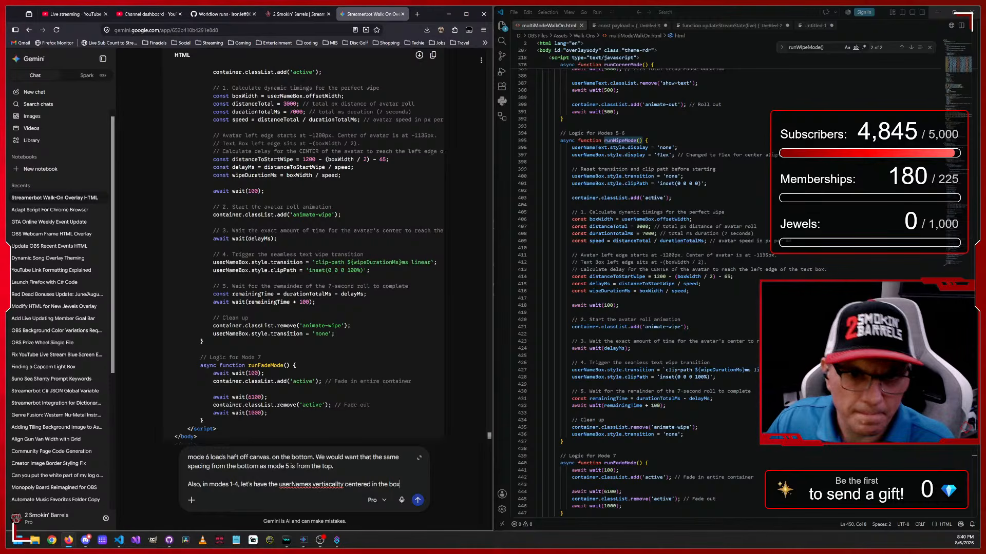
key("Return")
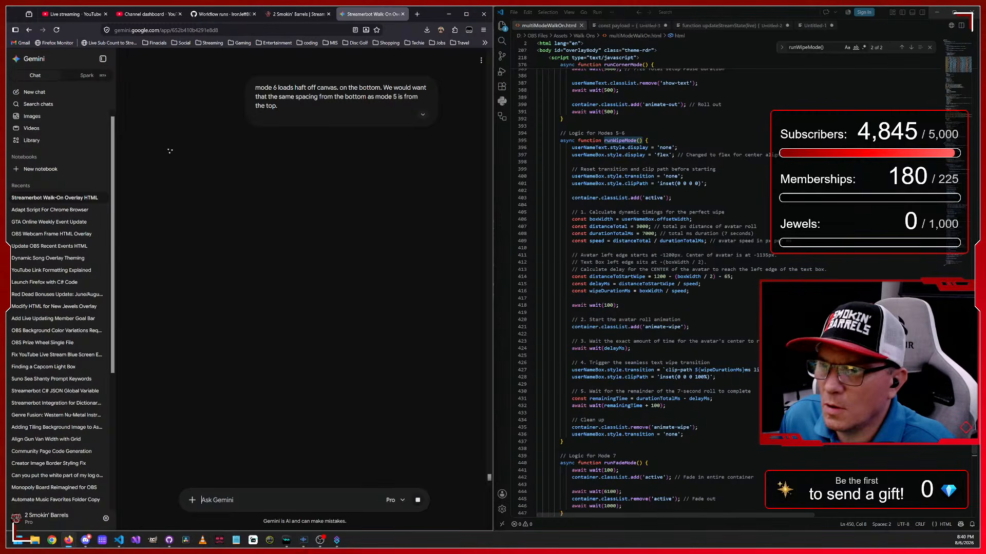
- Switch to Streamer.bot, disable the Multi-Mode WalkOns action and enable the First Words - Walk Ons action
key("alt+Tab")
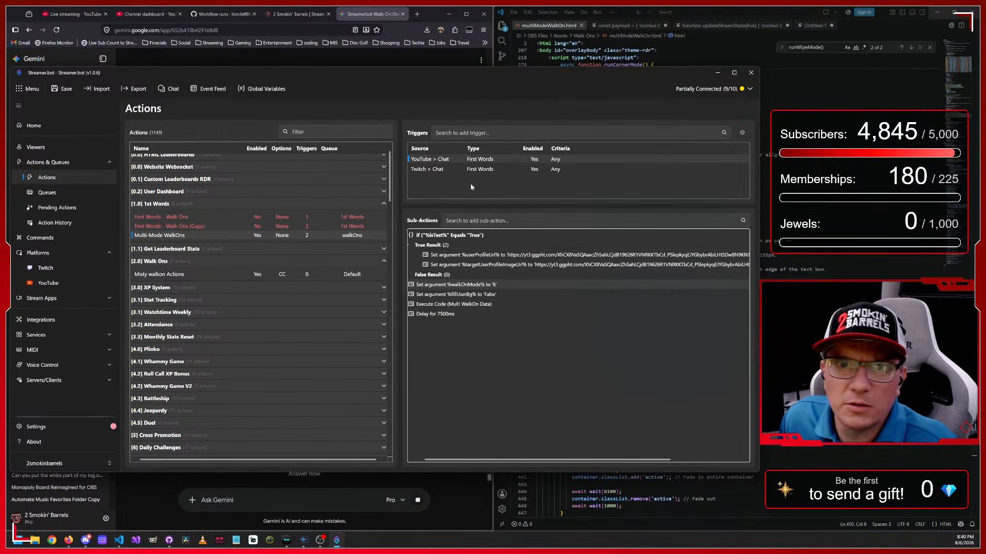
right_click(173, 236)
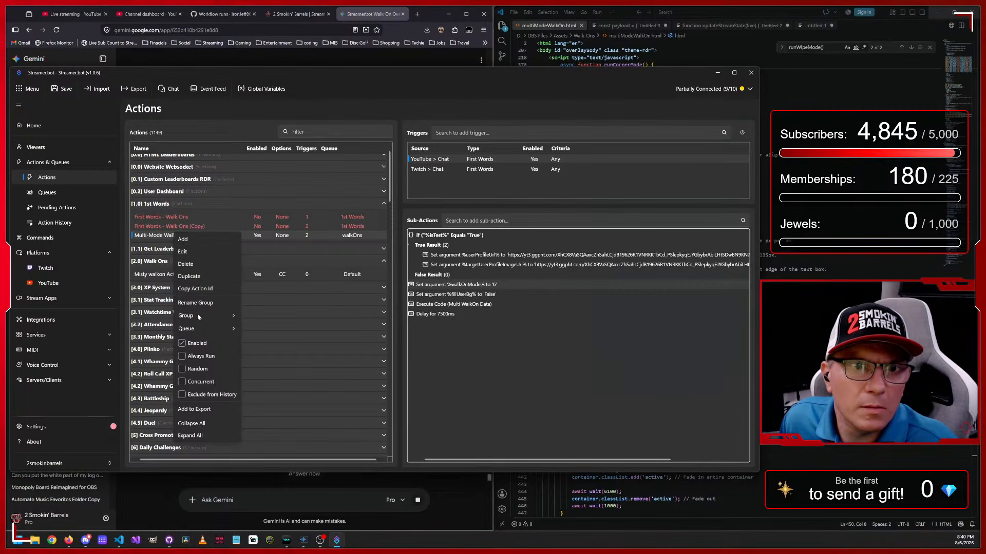
left_click(190, 344)
right_click(165, 216)
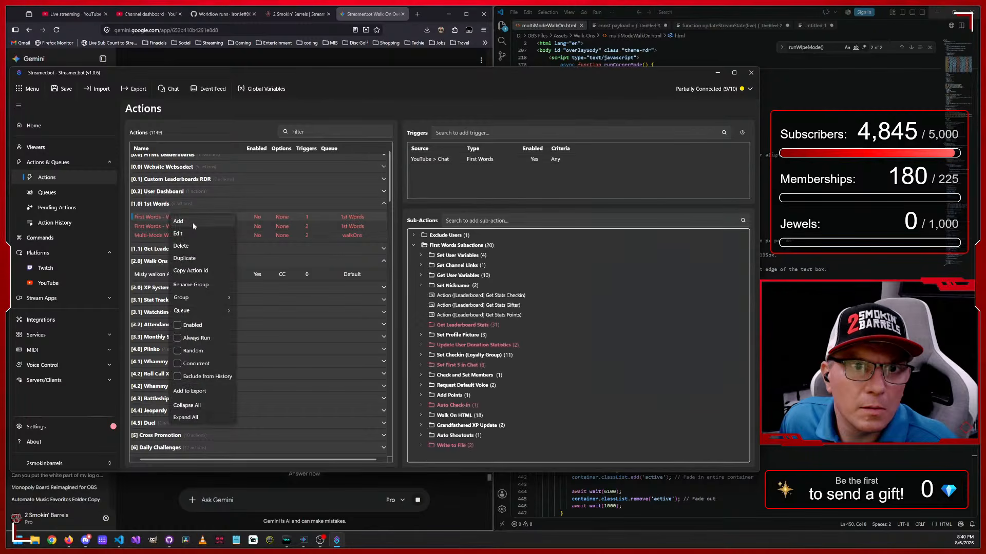
left_click(191, 325)
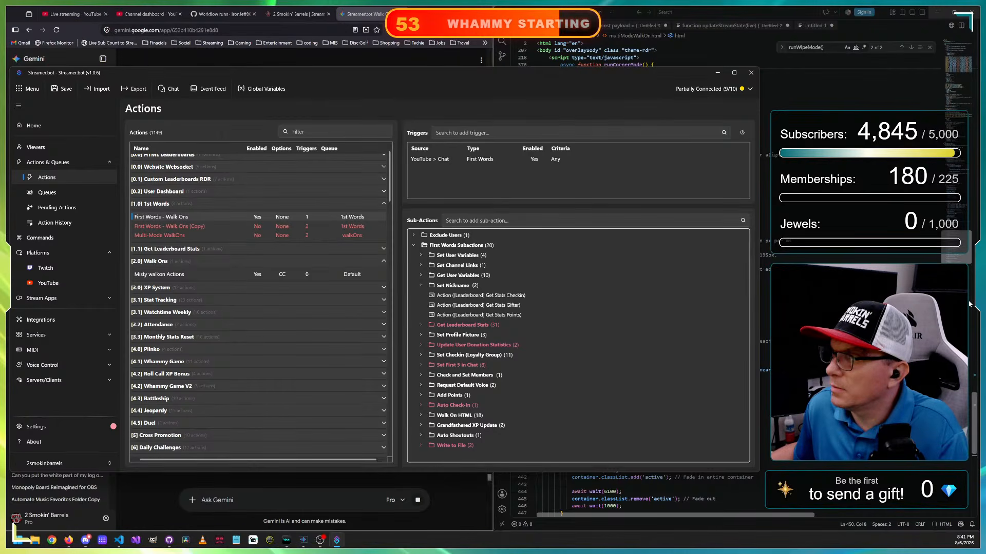
- Re-enable the Multi-Mode WalkOns action and test its YouTube First Words trigger
right_click(171, 236)
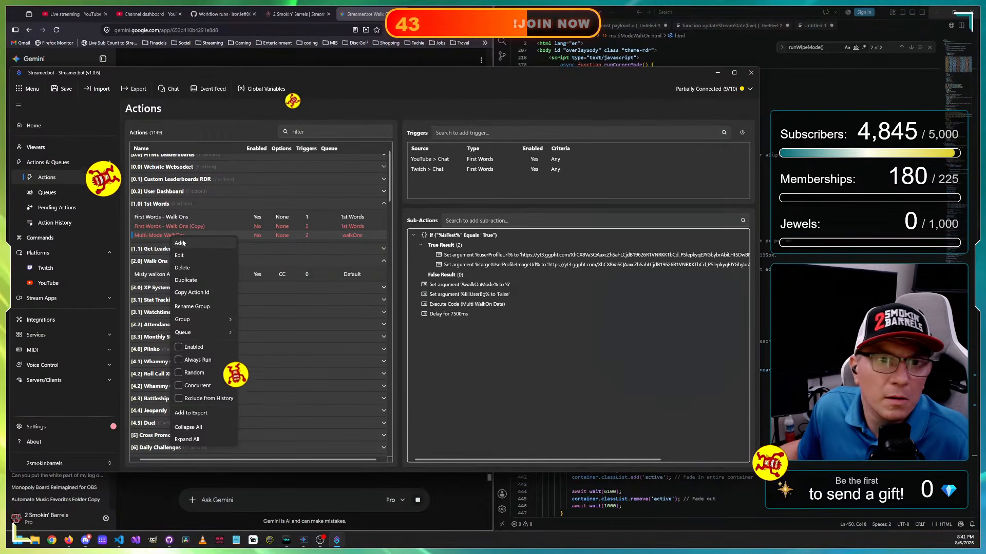
left_click(191, 347)
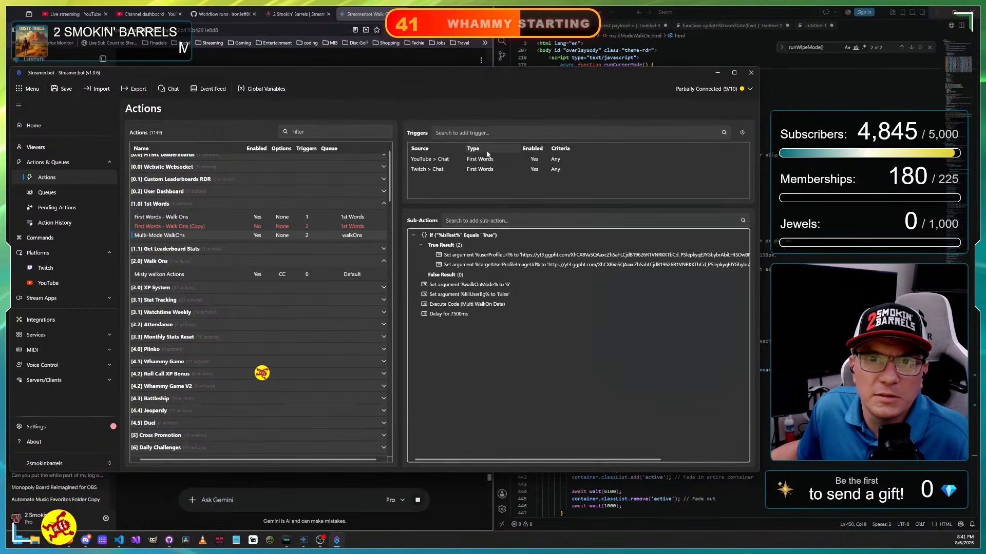
left_click(507, 168)
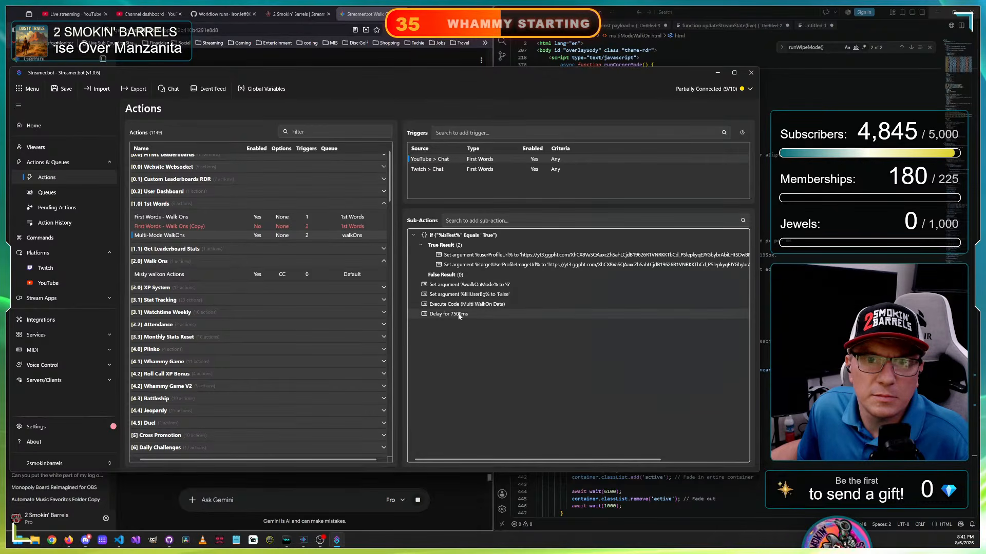
- Set the walkOnMode argument to 7 and test the YouTube First Words trigger
double_click(431, 285)
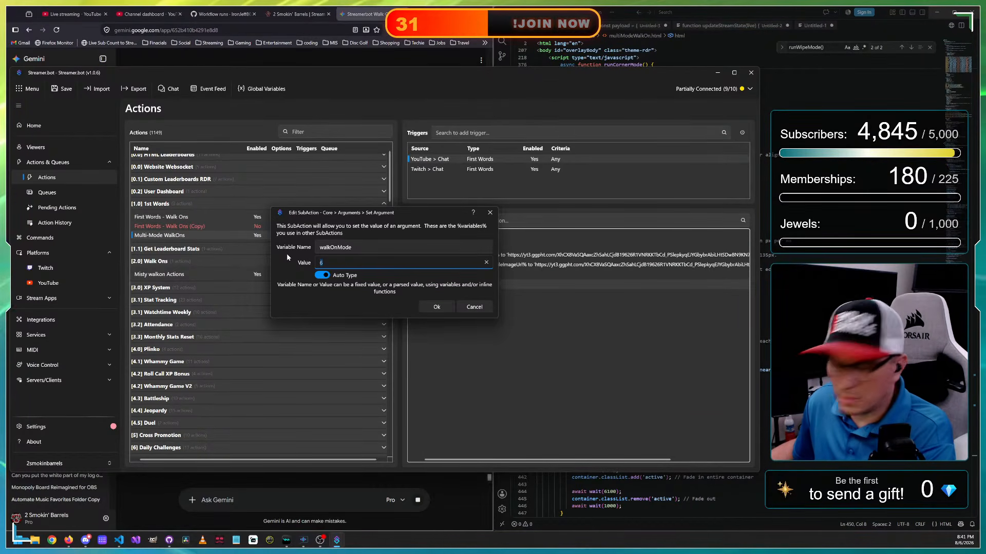
key("Return")
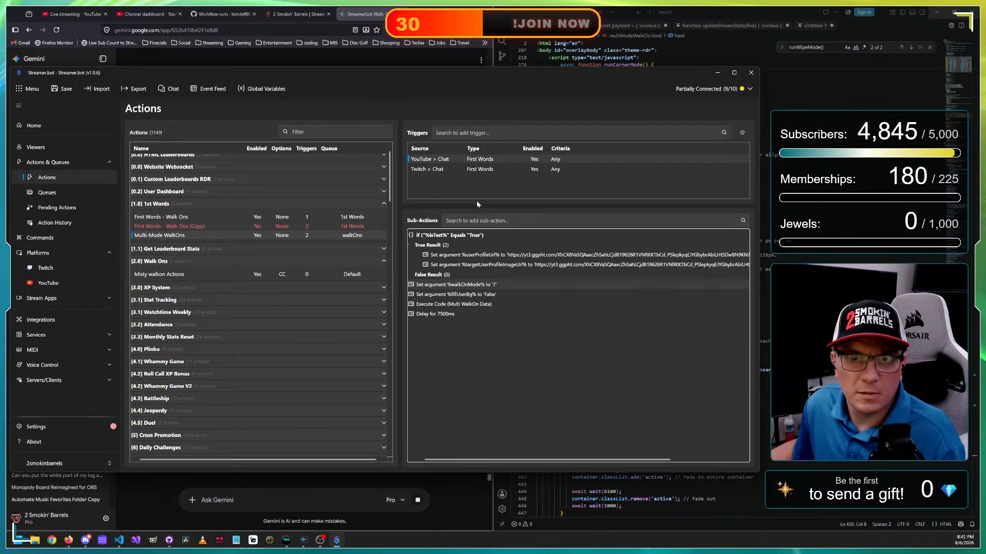
right_click(493, 162)
left_click(509, 168)
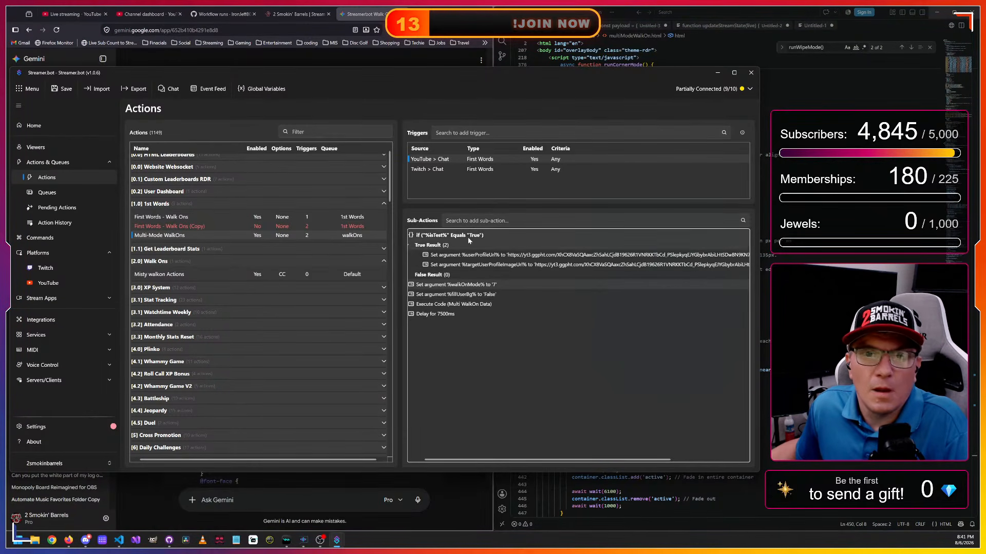
- Add a Global (Set) sub-action to Multi-Mode WalkOns that sets the persisted global currentTheme to VI, and disable that sub-action
left_click(461, 220)
type("set")
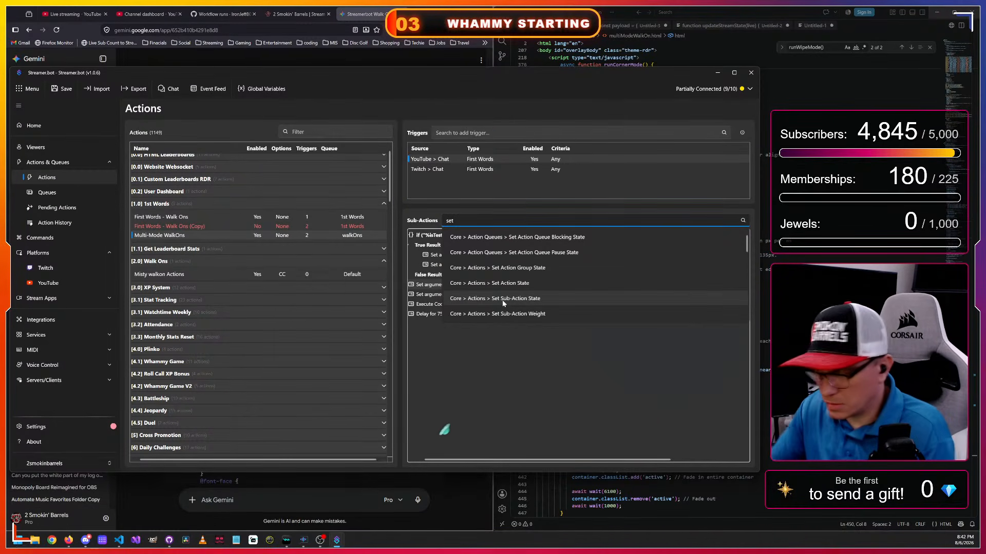
type("glo")
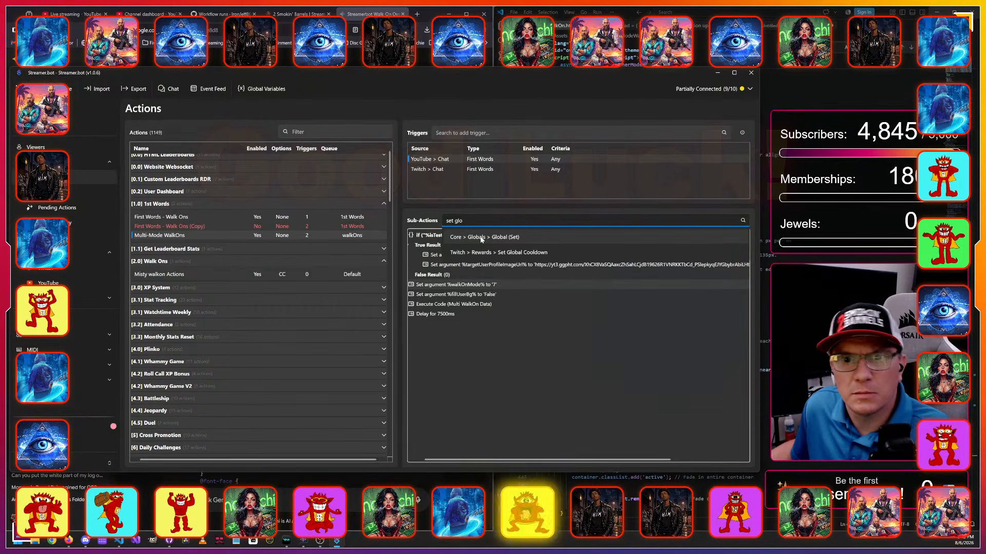
left_click(481, 238)
left_click(335, 263)
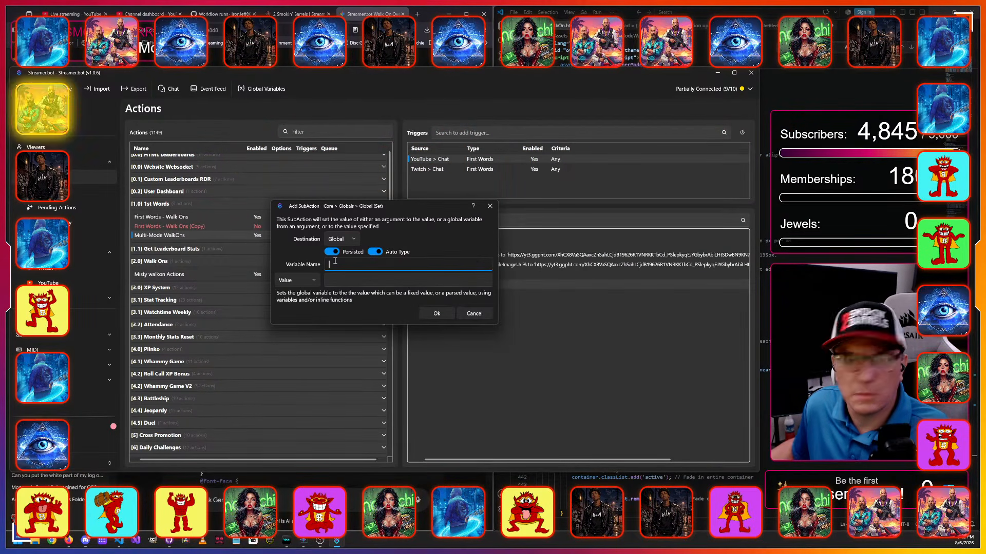
type("currentTheme")
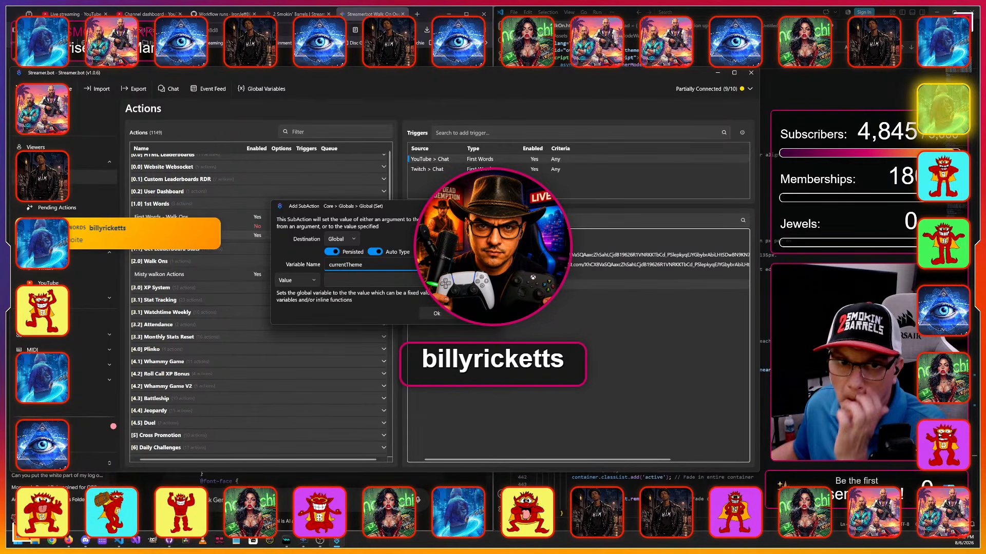
left_click(389, 276)
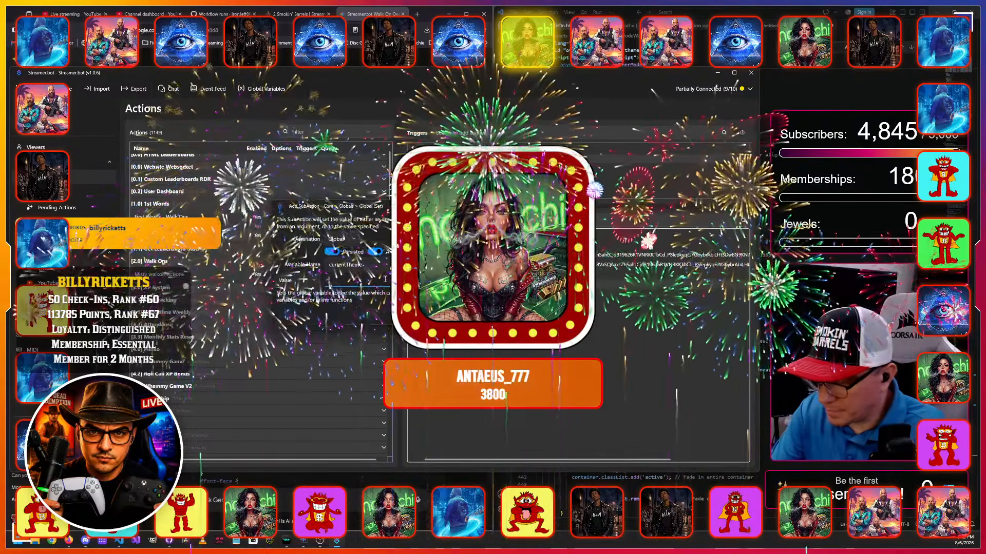
type("Vi")
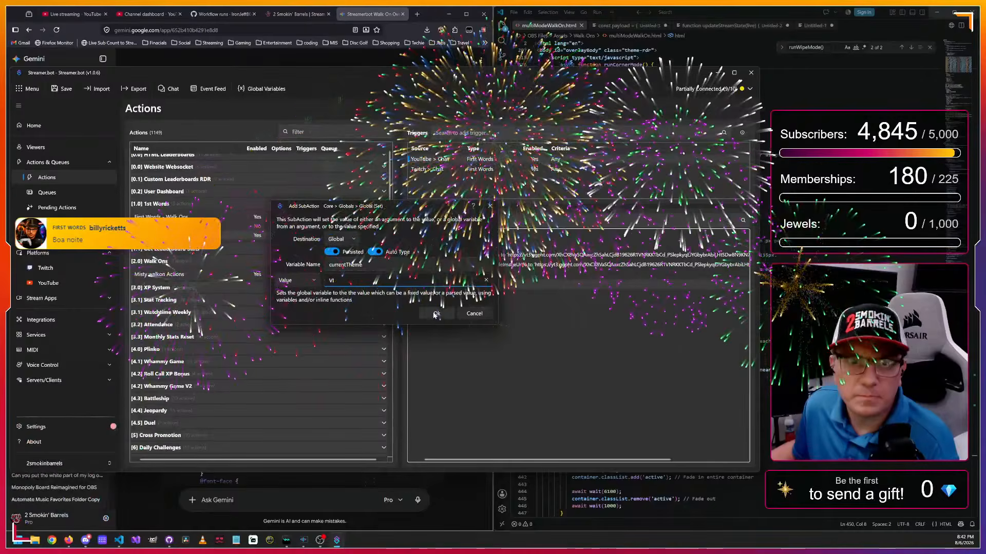
left_click(442, 314)
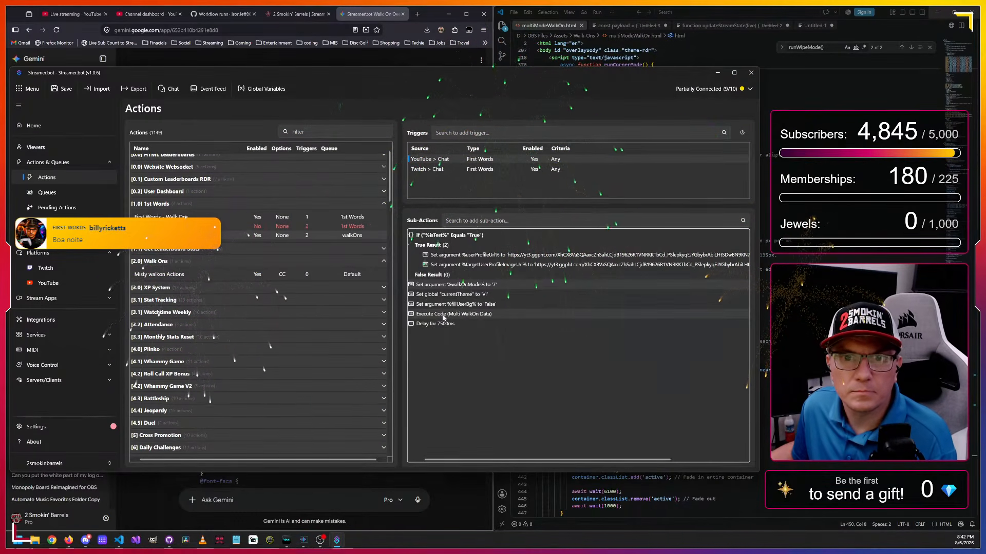
right_click(473, 298)
left_click(481, 396)
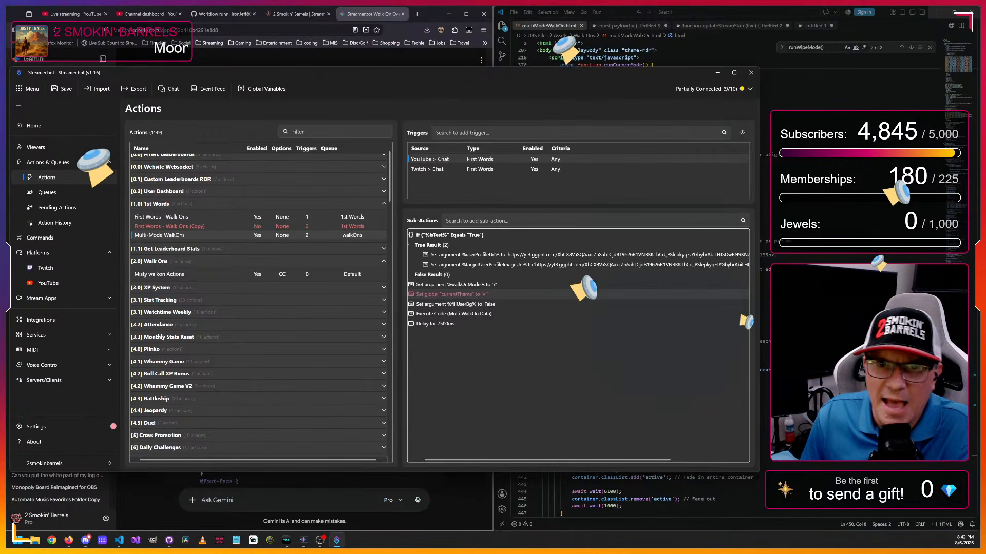
- Create a new action named "twitch test" in the [1.0] 1st Words group with the Default queue
scroll(185, 266, "up", 1)
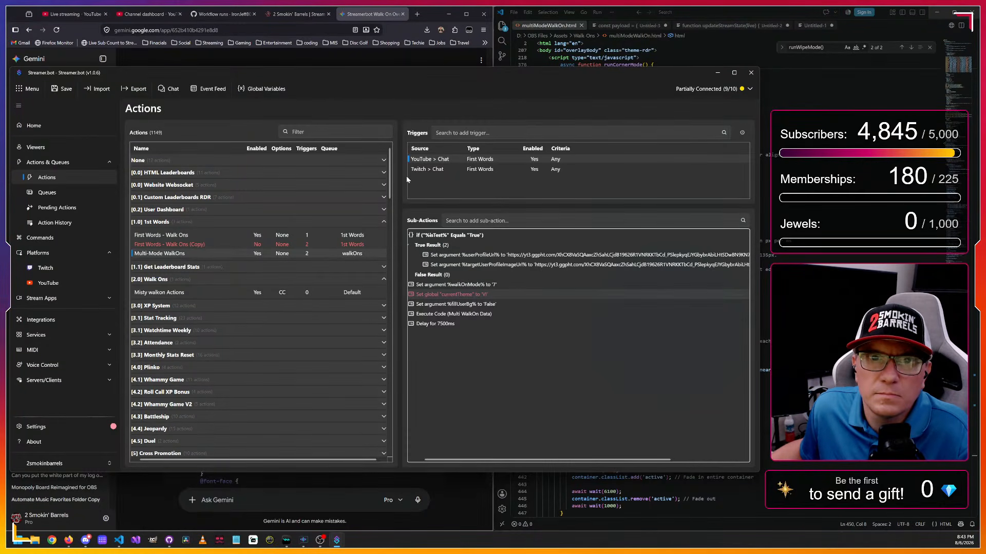
right_click(458, 189)
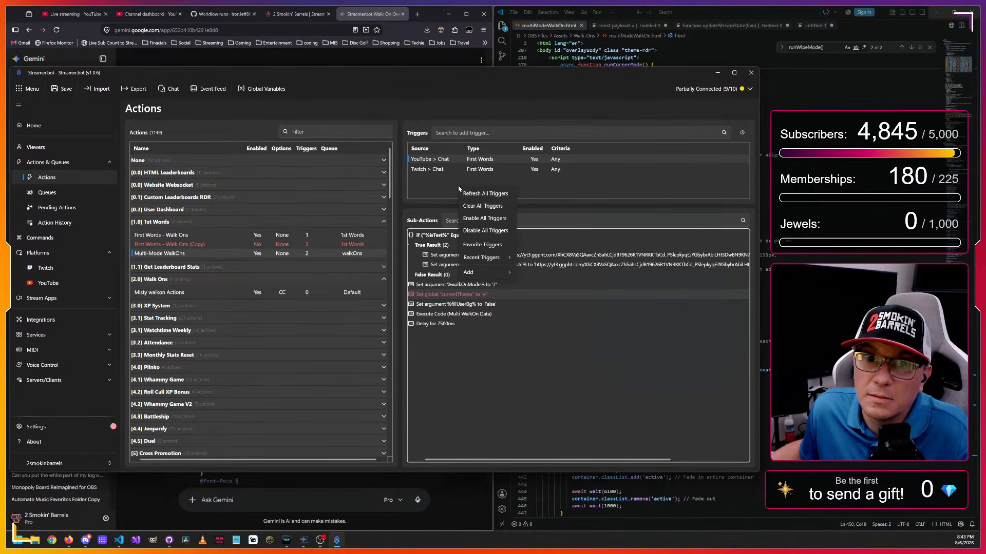
right_click(166, 255)
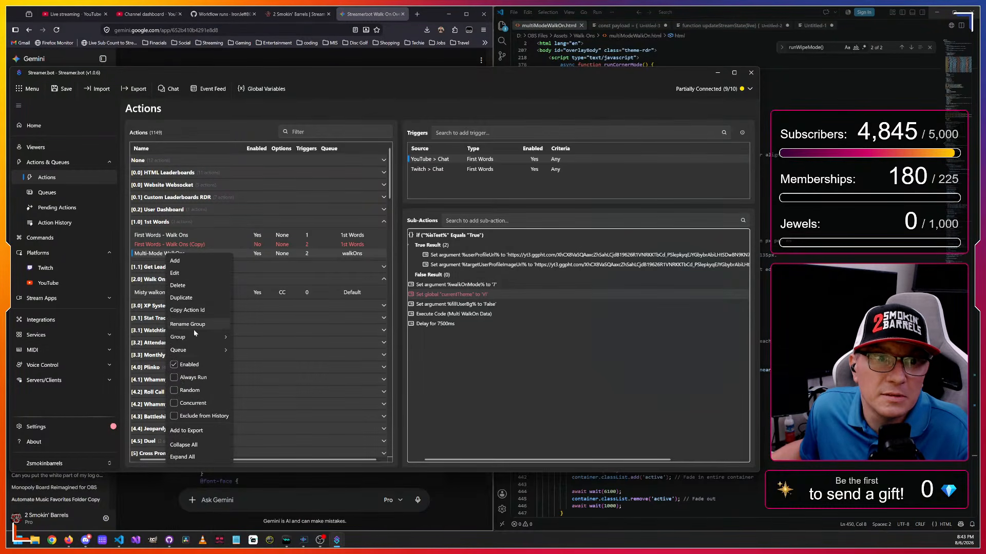
left_click(175, 260)
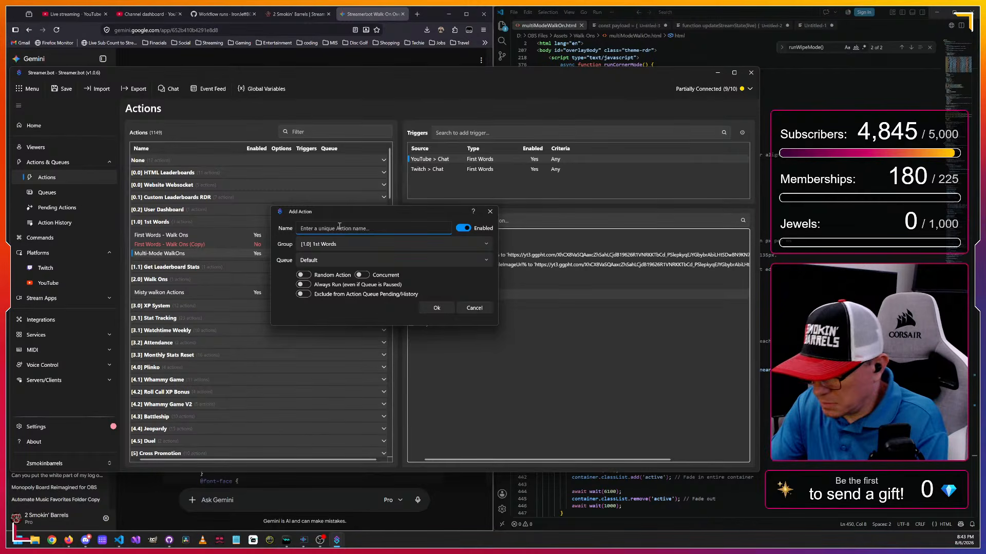
type("twitch test")
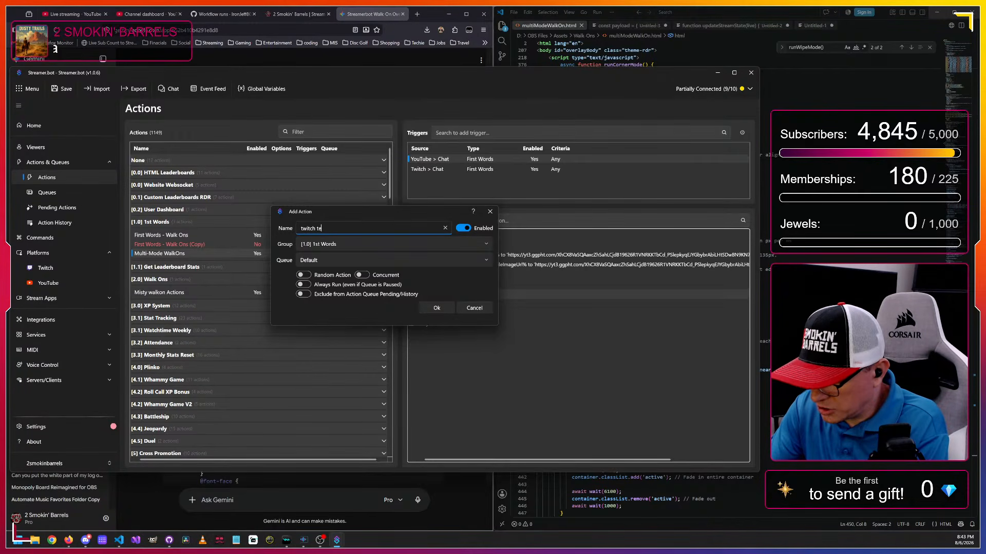
left_click(437, 308)
- Add a Twitch Chat Message trigger to the twitch test action
right_click(479, 179)
mouse_move(490, 250)
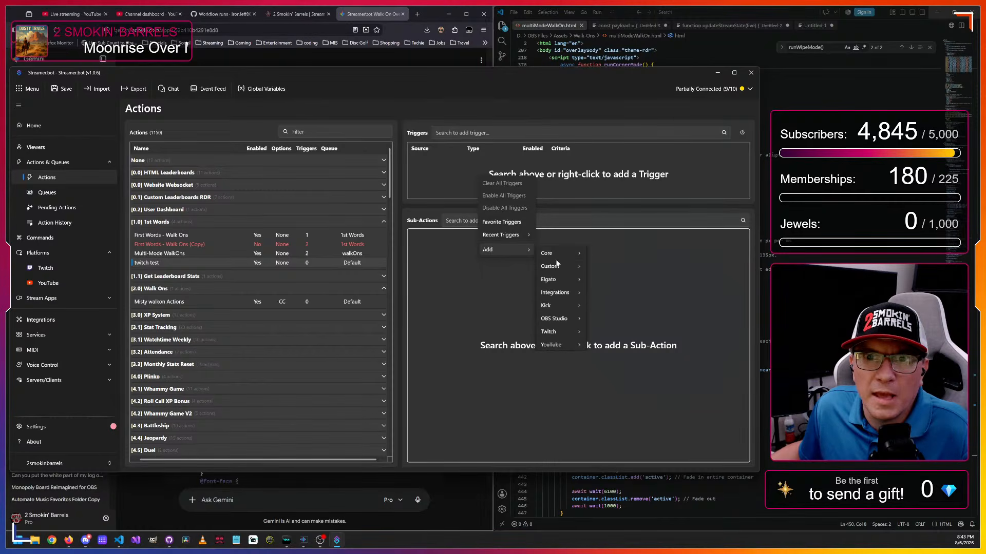
mouse_move(552, 333)
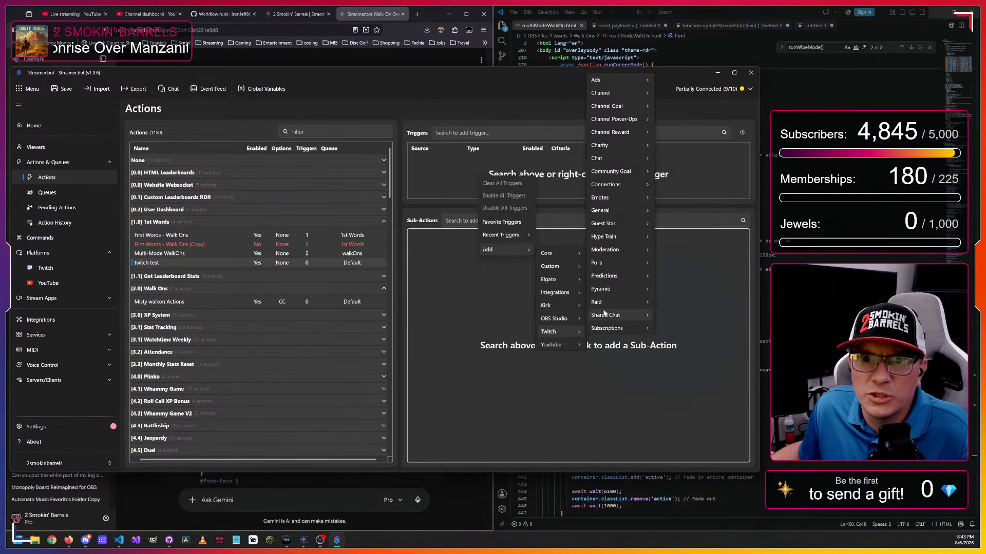
mouse_move(598, 158)
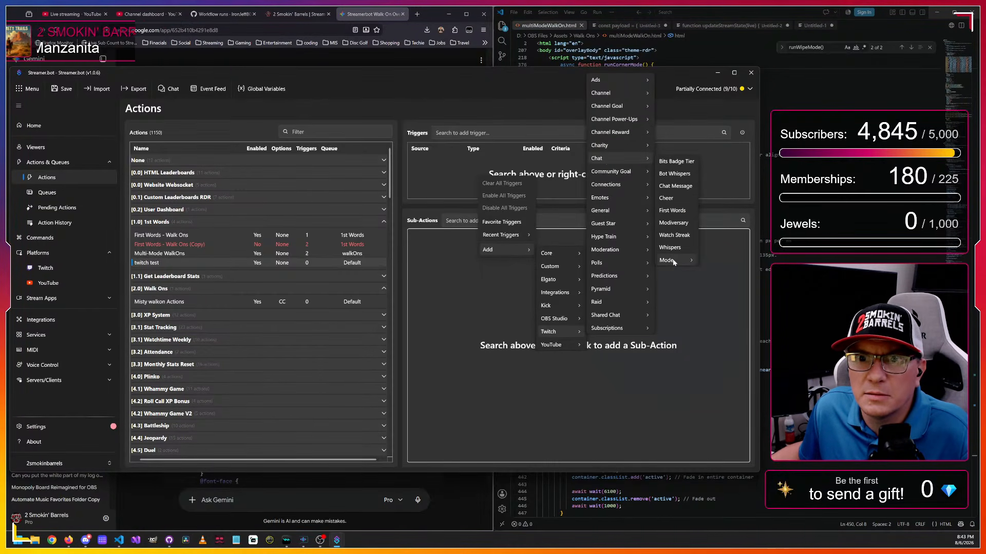
left_click(675, 185)
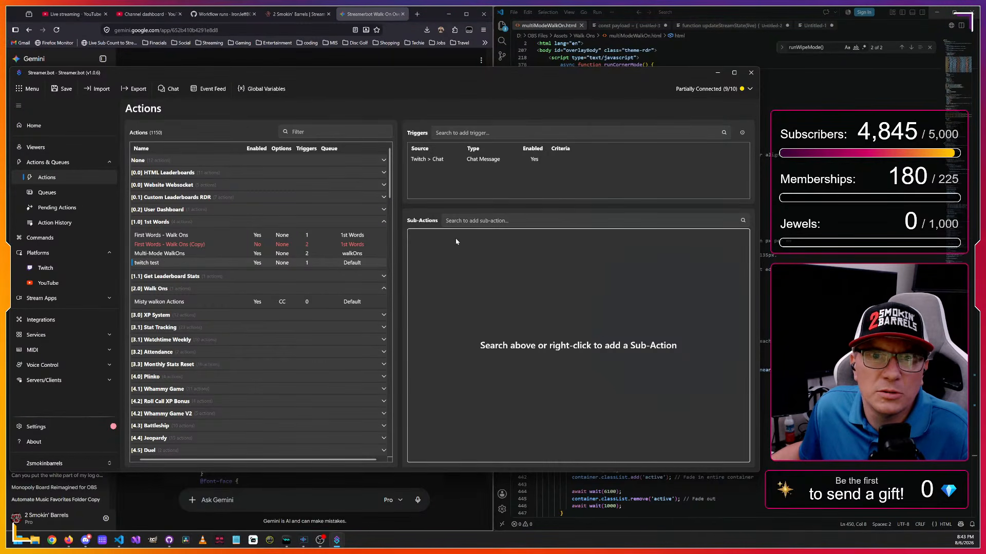
- Open twitch.tv in a new browser tab, go to the account's own channel chat and send "hey bro"
left_click(416, 14)
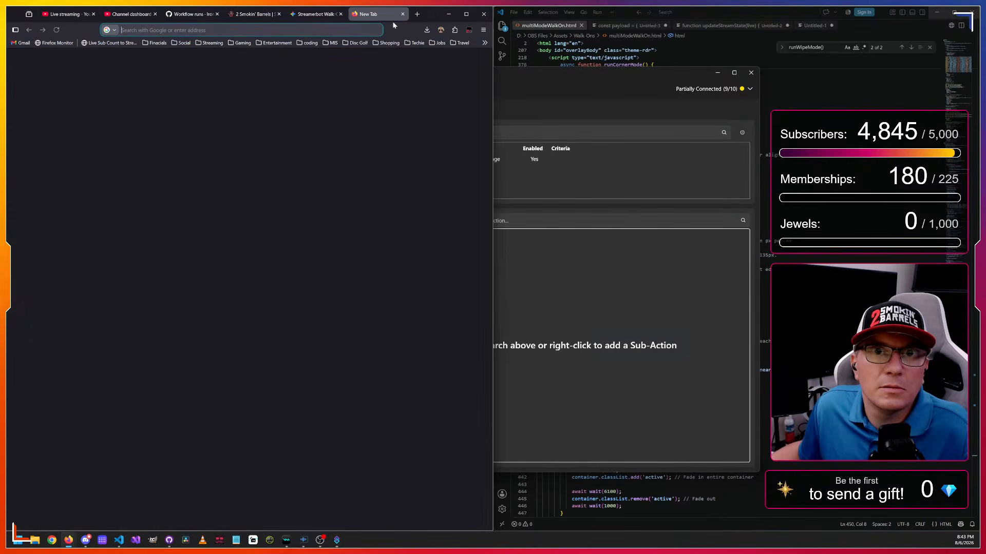
type("twitch.tv/")
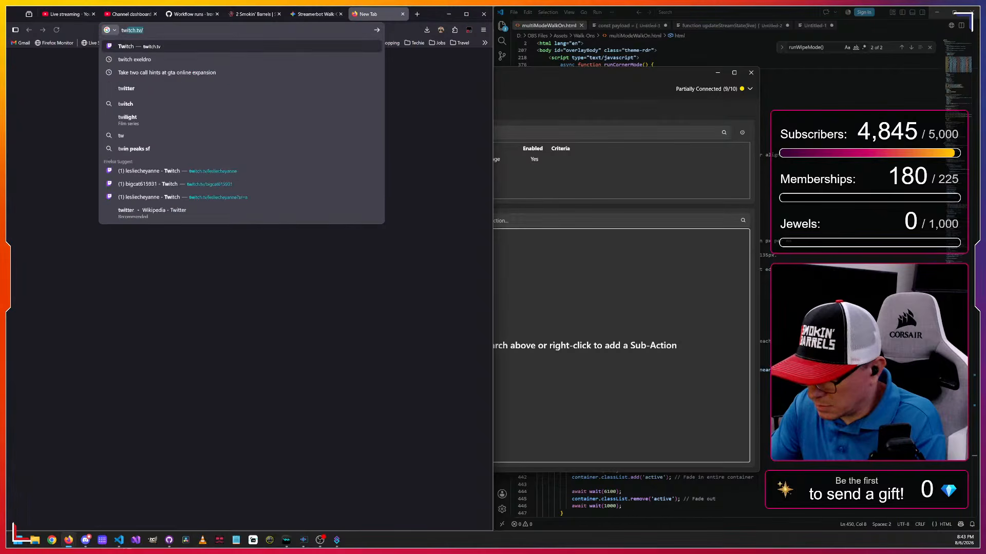
key("Return")
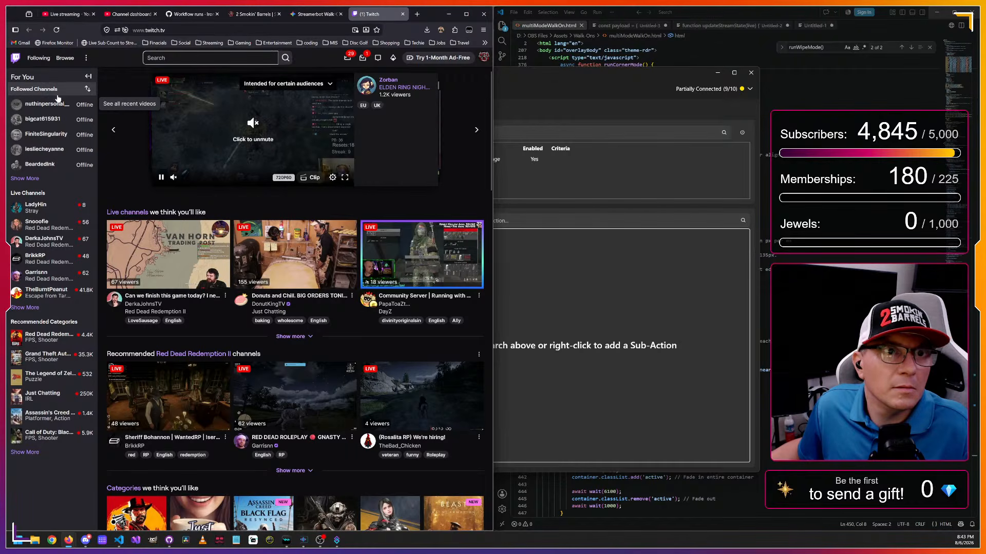
left_click(483, 57)
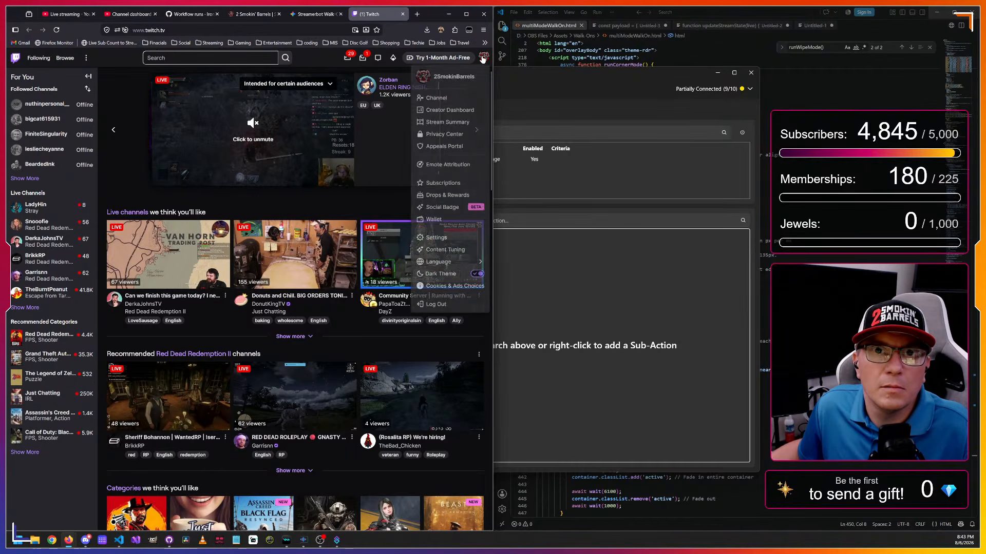
left_click(436, 98)
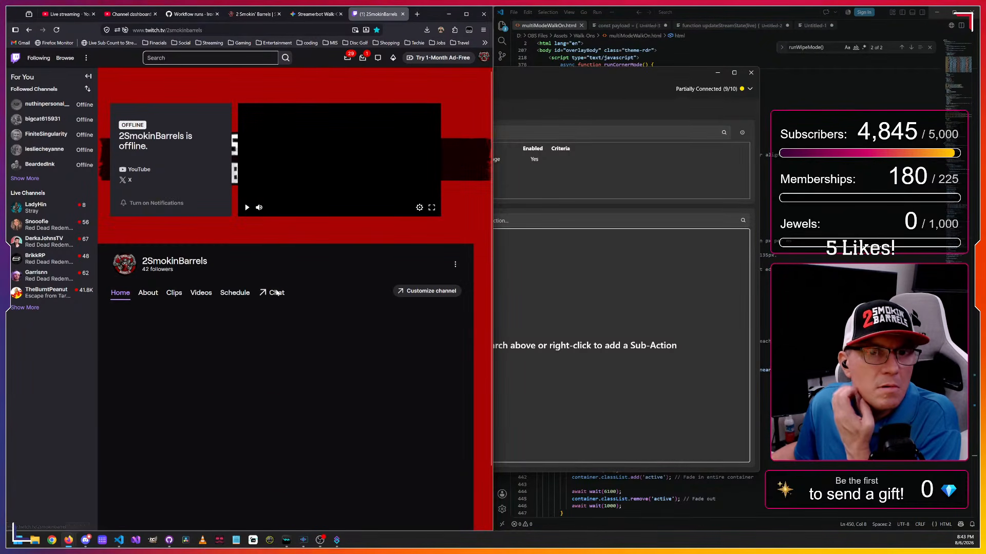
left_click(275, 293)
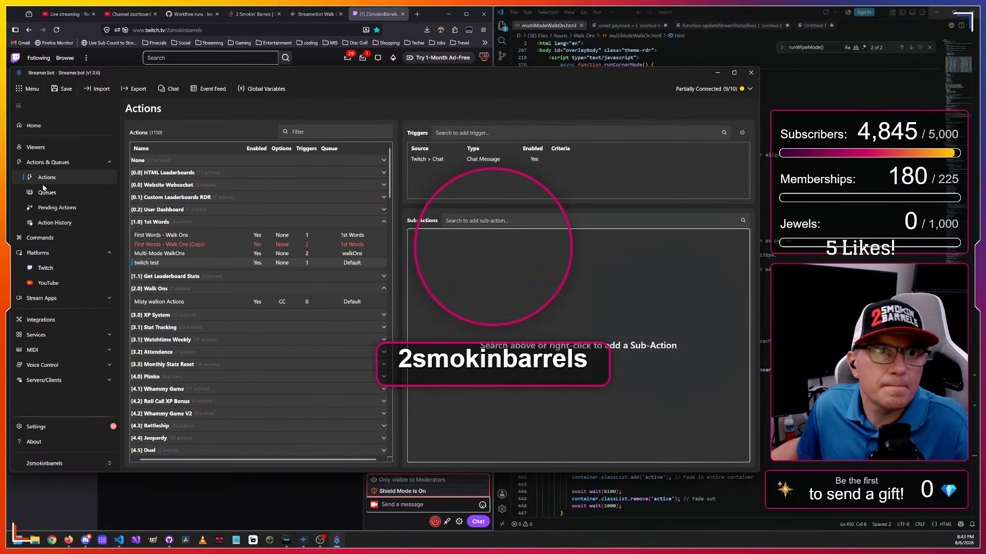
- Switch to Streamer.bot and inspect the variables of the twitch test run in the action history
left_click(55, 222)
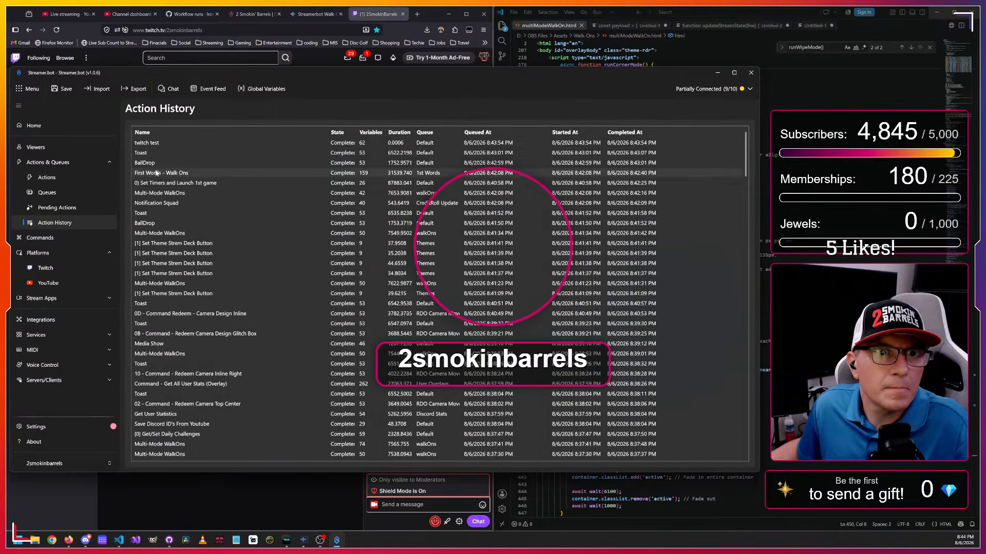
double_click(161, 142)
scroll(272, 377, "down", 5)
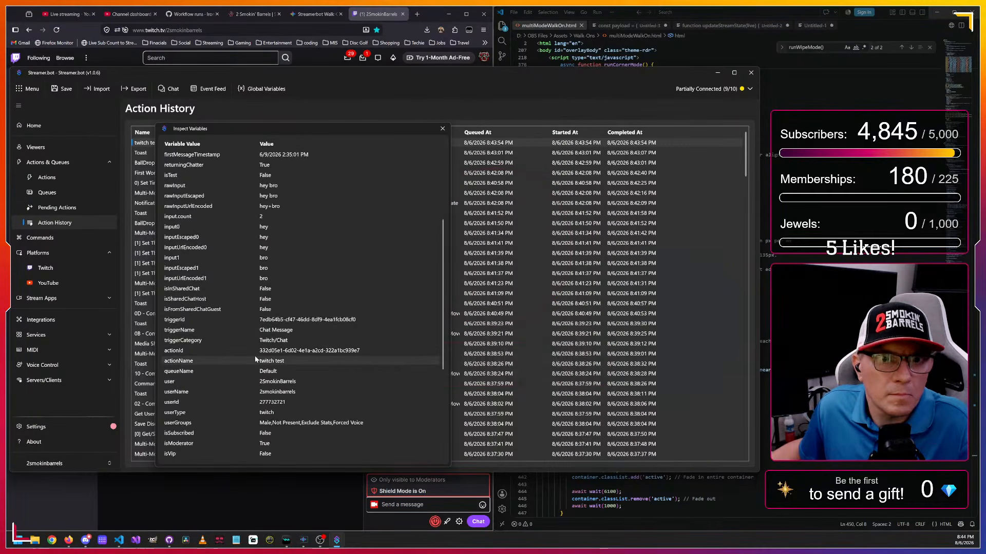
scroll(279, 373, "down", 5)
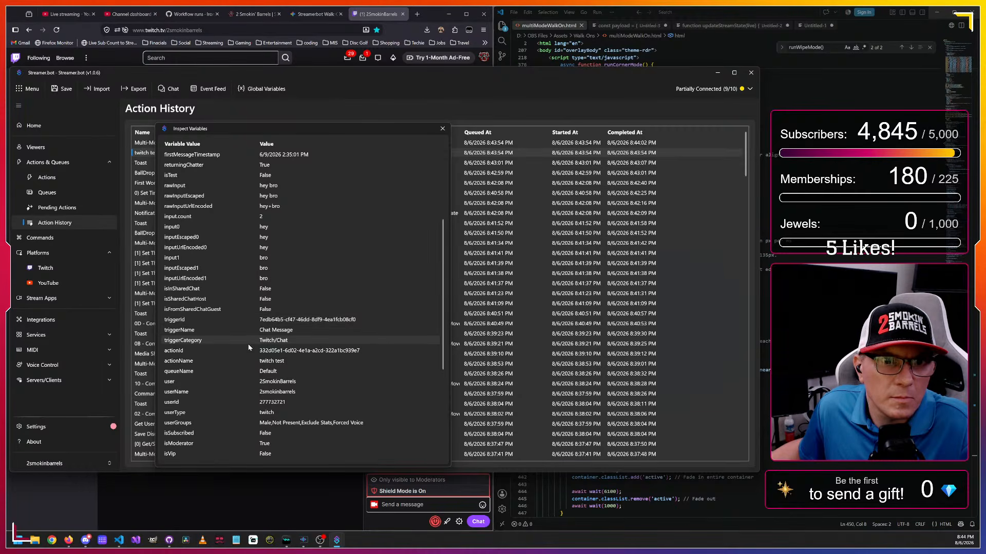
scroll(253, 386, "down", 1)
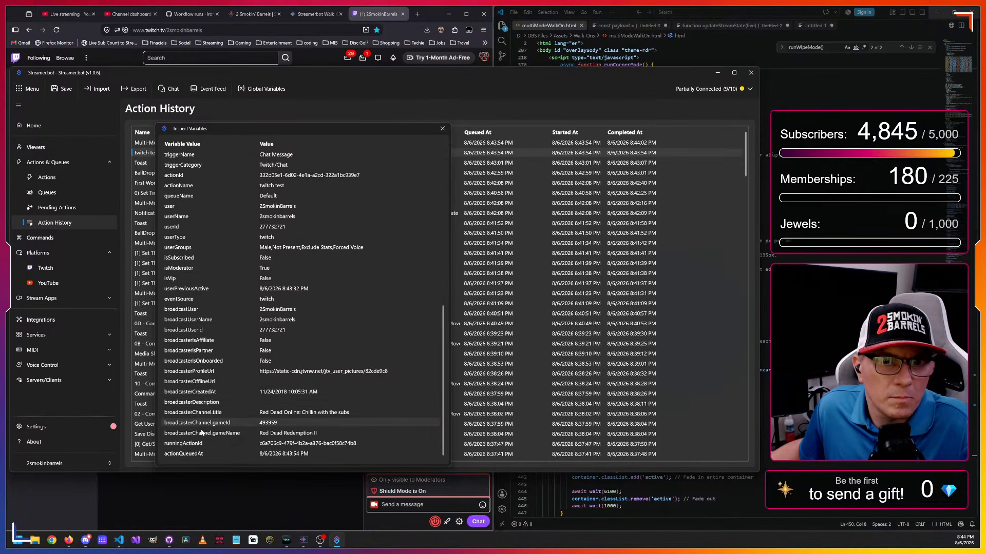
left_click(442, 128)
- Add a Twitch Get User Info for Target sub-action with user login %user% to the twitch test action
left_click(47, 178)
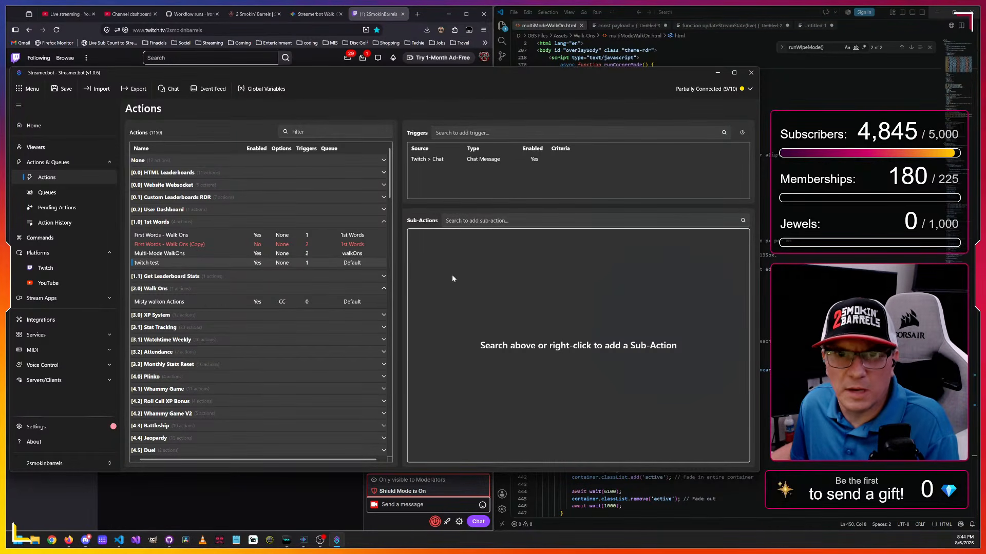
left_click(463, 221)
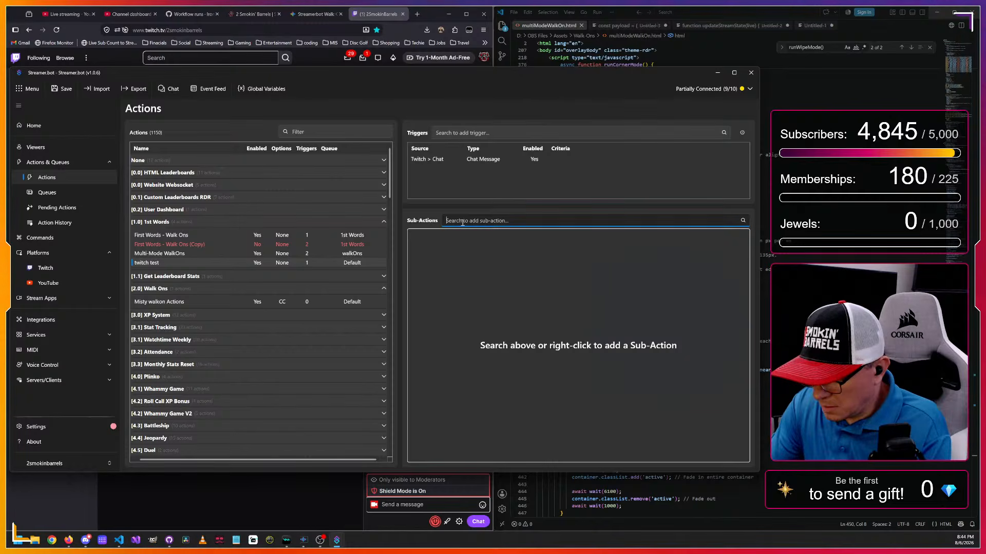
type("add target")
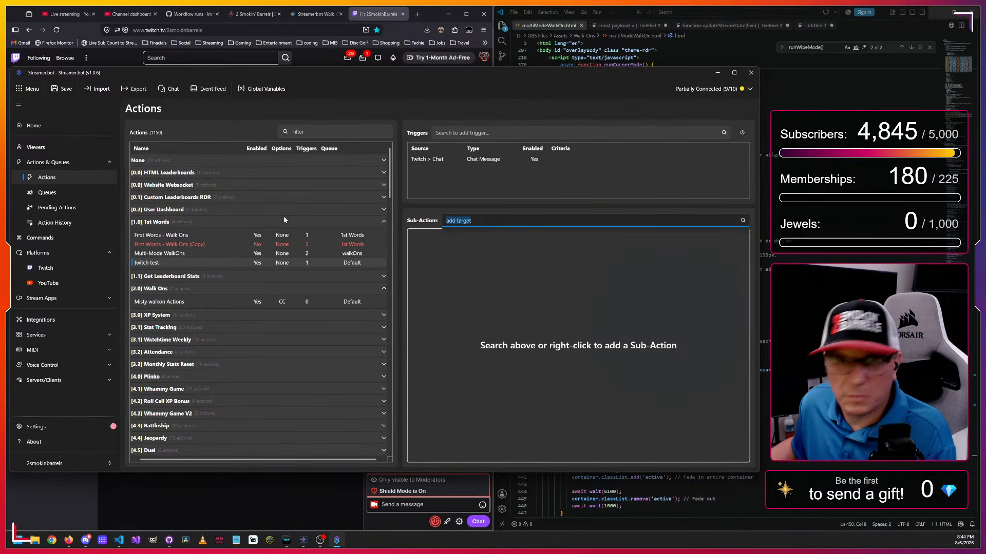
type("witch")
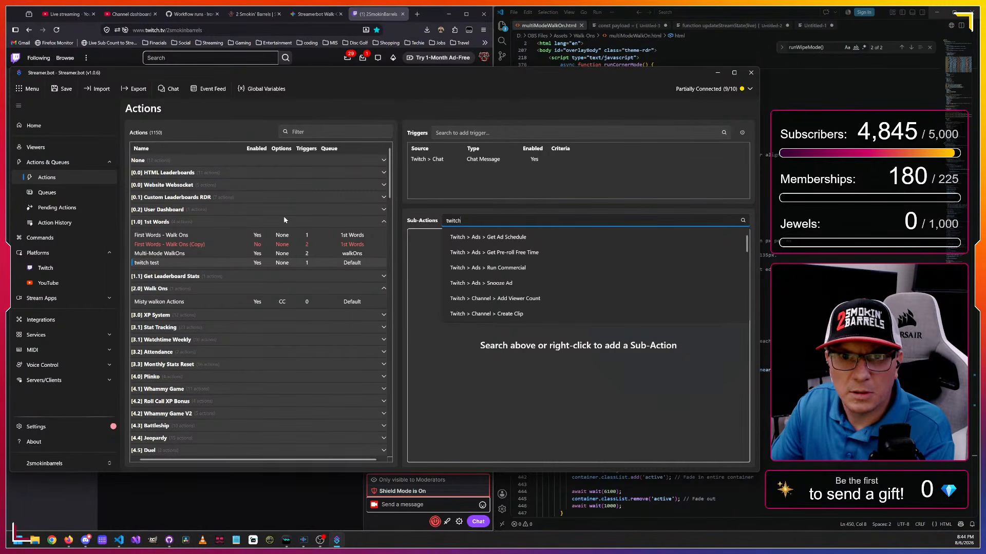
type(" targ")
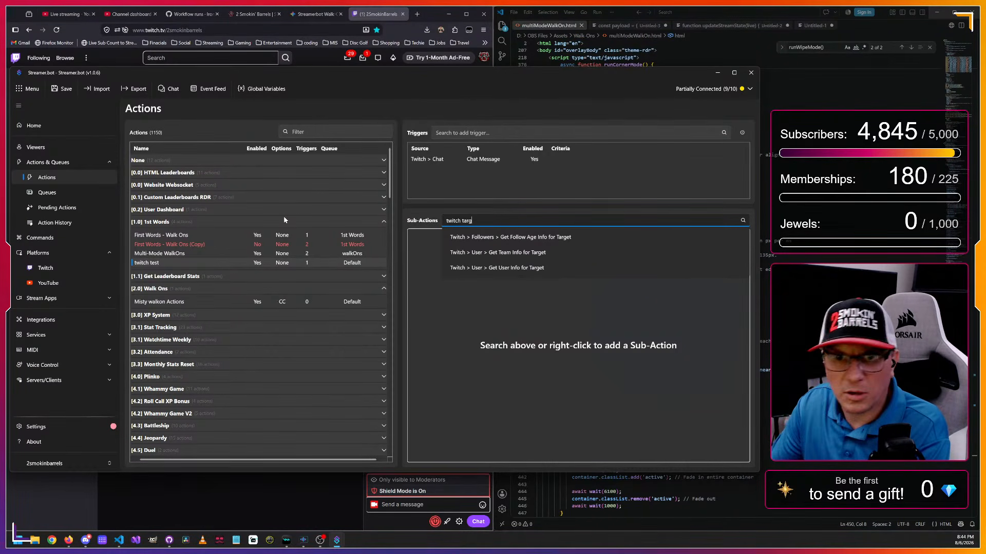
left_click(518, 268)
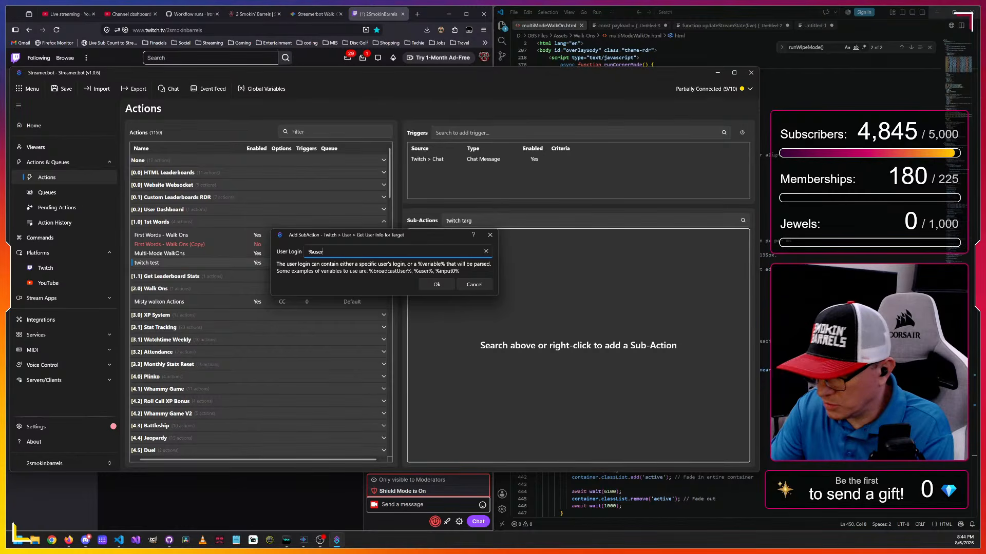
left_click(431, 285)
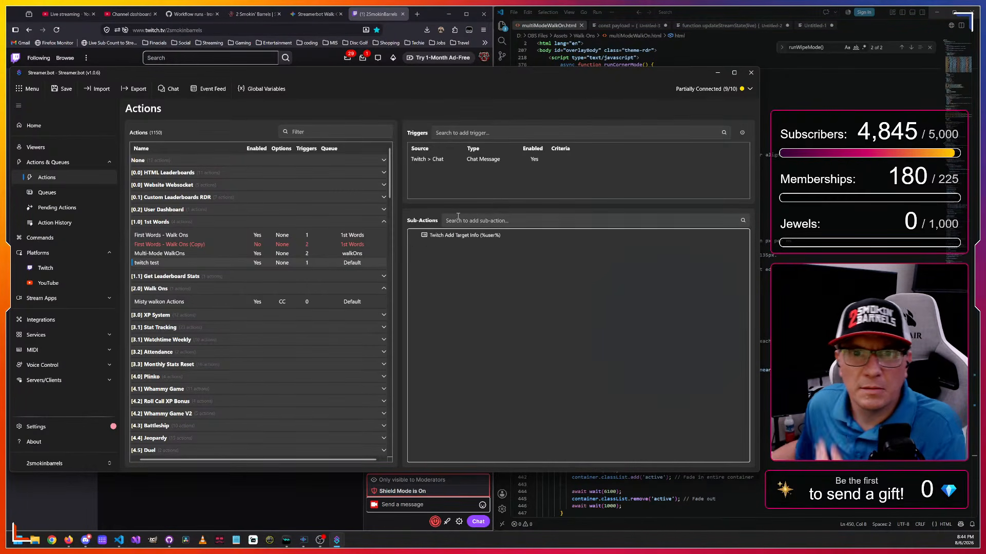
- Switch to the Twitch channel page in the browser and send the chat message "hey"
left_click(381, 23)
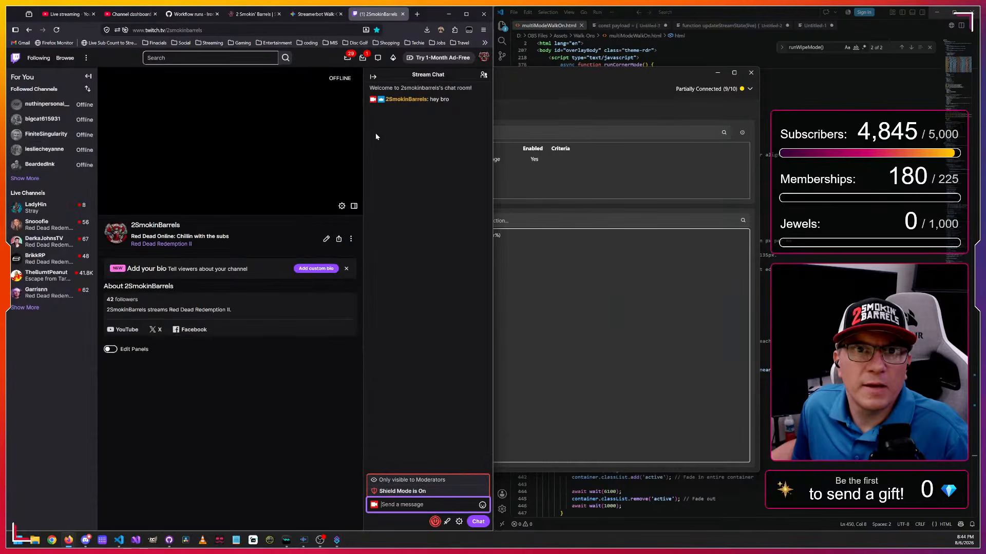
left_click(391, 503)
type("h")
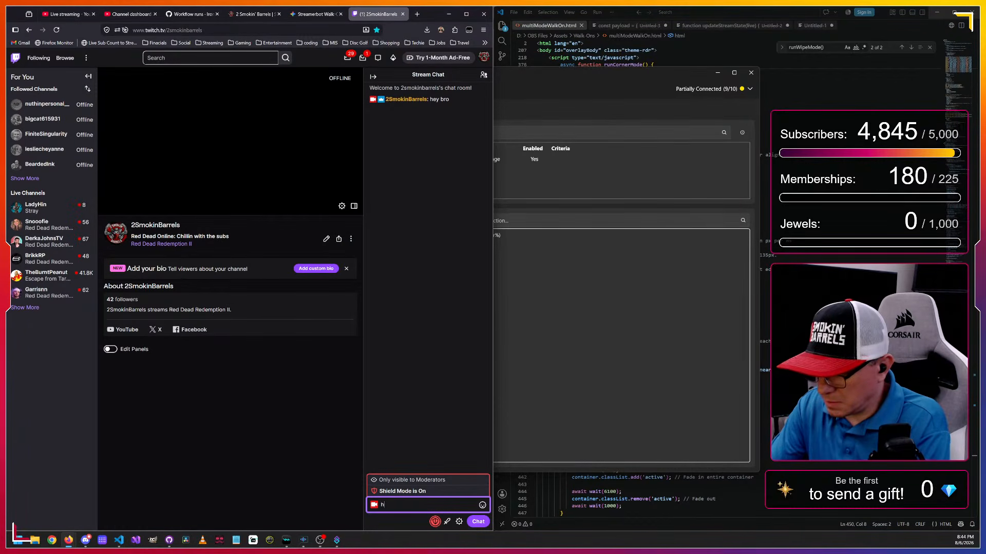
type("ey")
key("Return")
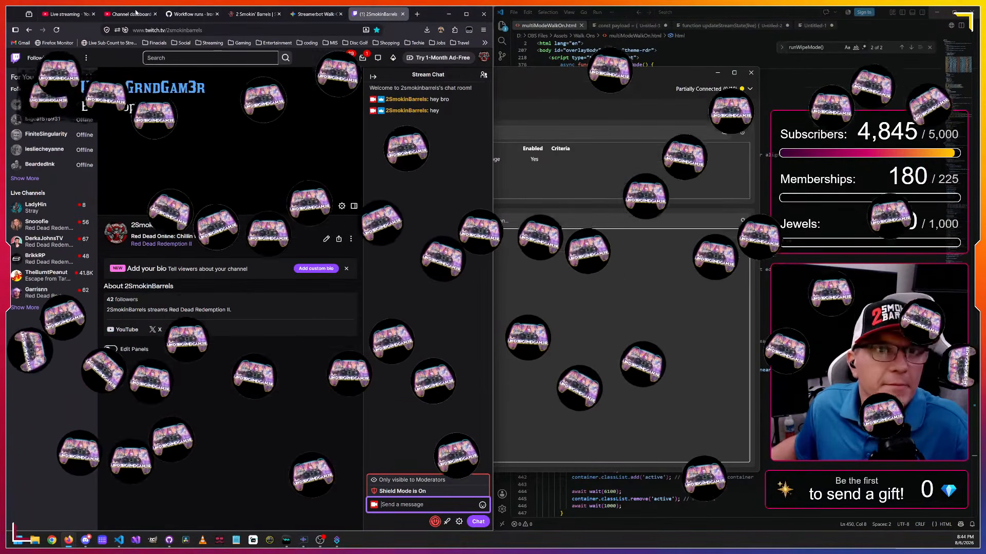
- Return to Streamer.bot and inspect the newest twitch test run's variables, down to the target user's profile image entries
left_click(592, 73)
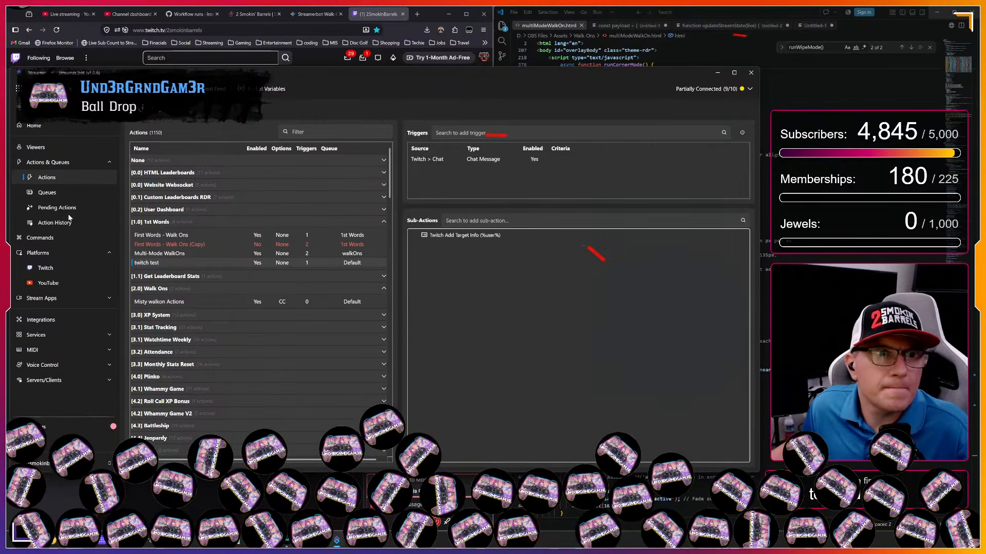
left_click(69, 219)
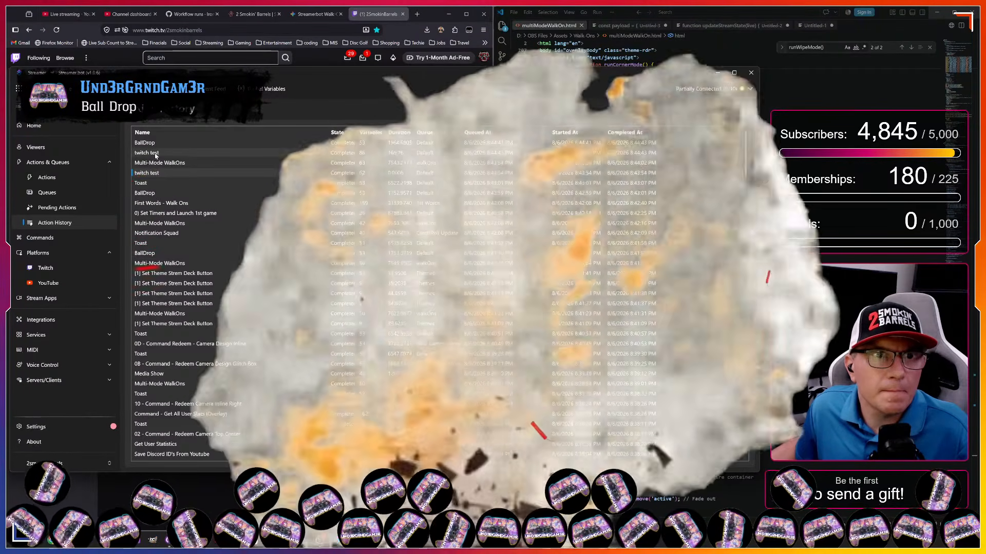
double_click(156, 154)
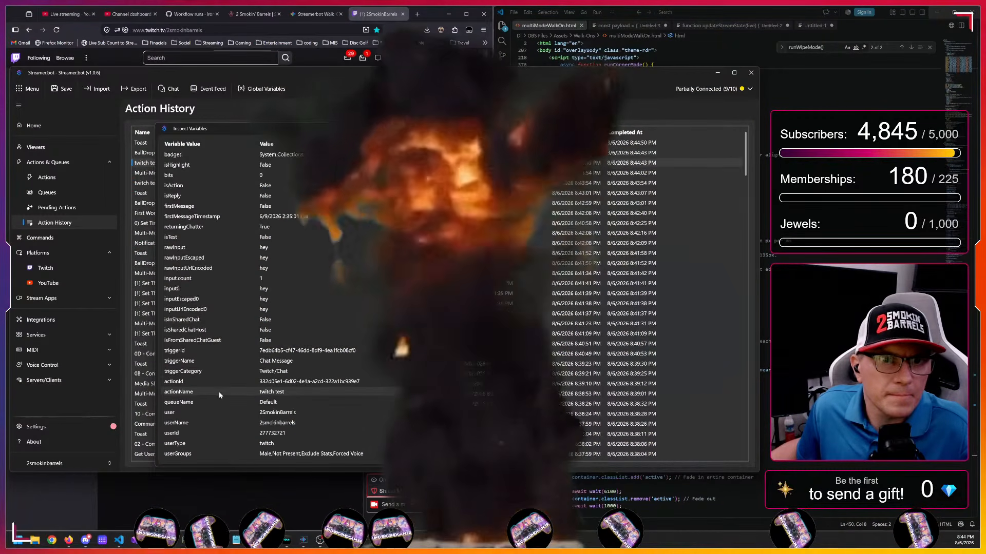
scroll(218, 391, "down", 4)
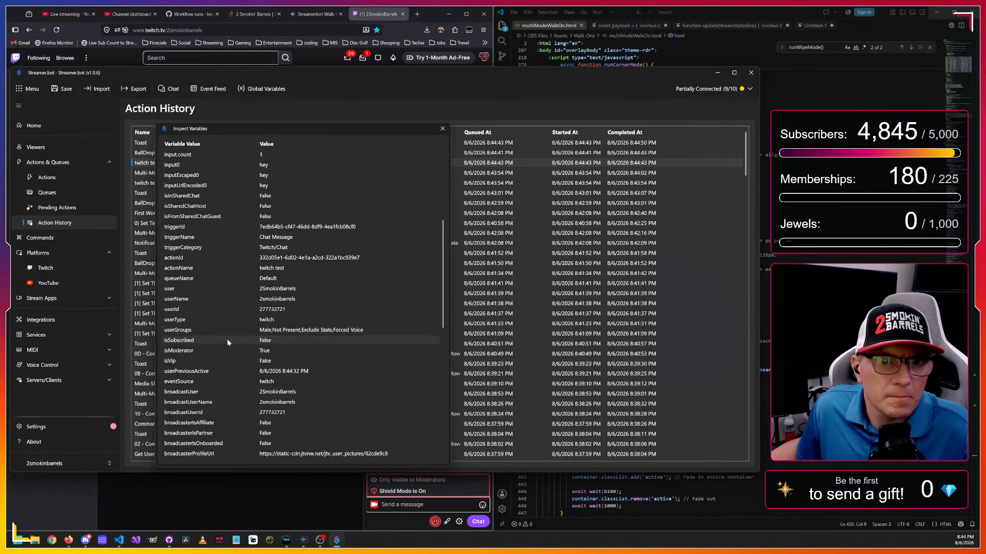
scroll(227, 342, "down", 9)
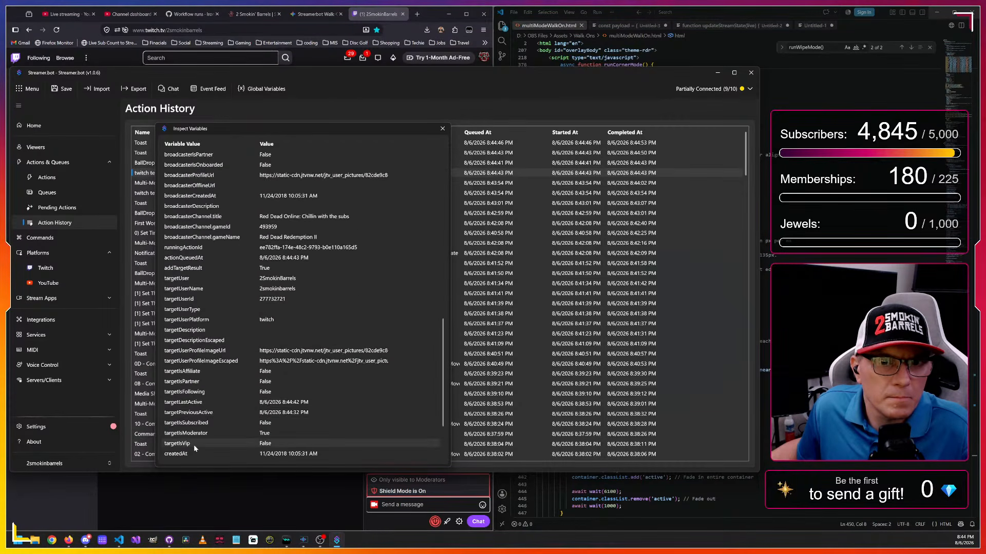
scroll(226, 318, "down", 2)
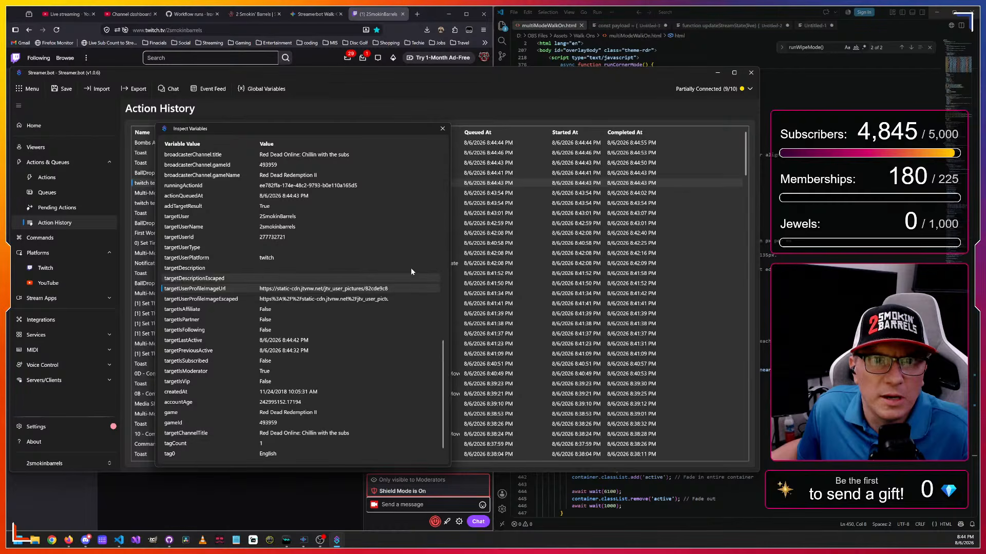
- Widen the variable list to show full values, copy the targetUserProfileImageUrl value and switch to the Gemini chat in the browser
left_click_drag(450, 243, 723, 247)
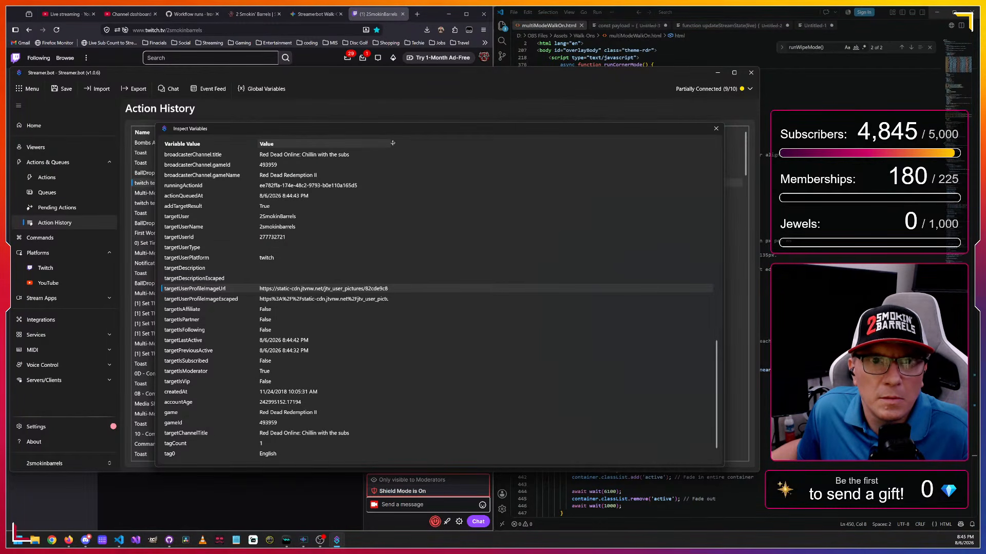
left_click_drag(392, 143, 518, 149)
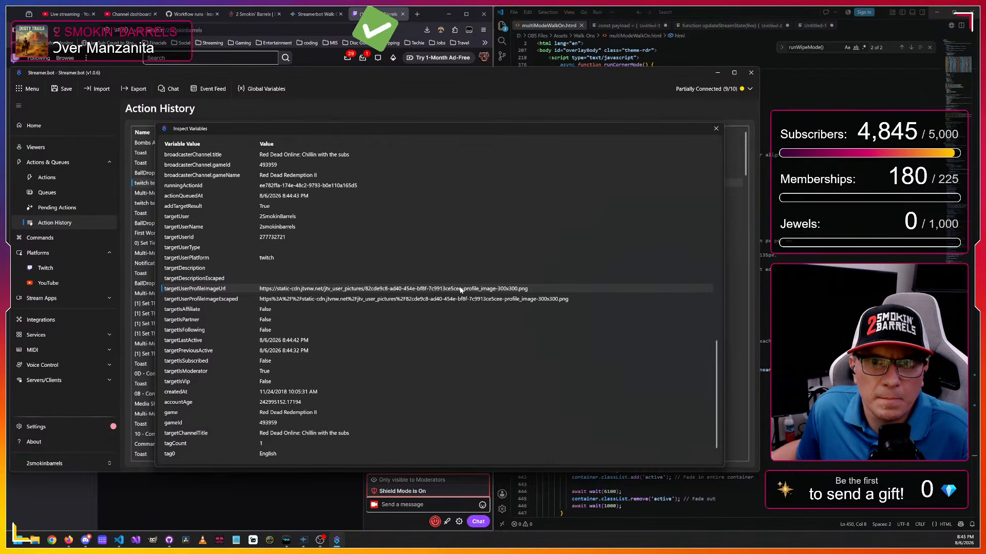
right_click(407, 289)
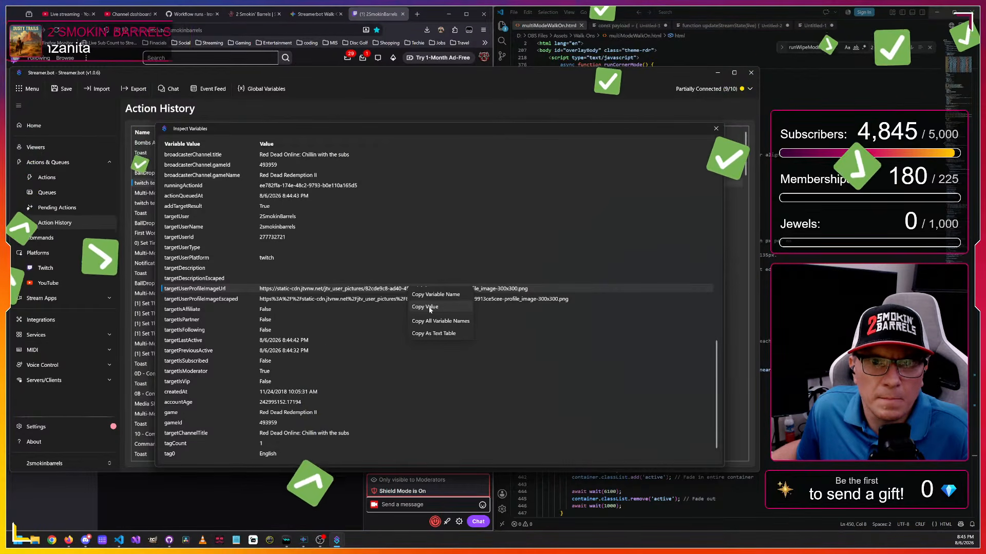
left_click(429, 309)
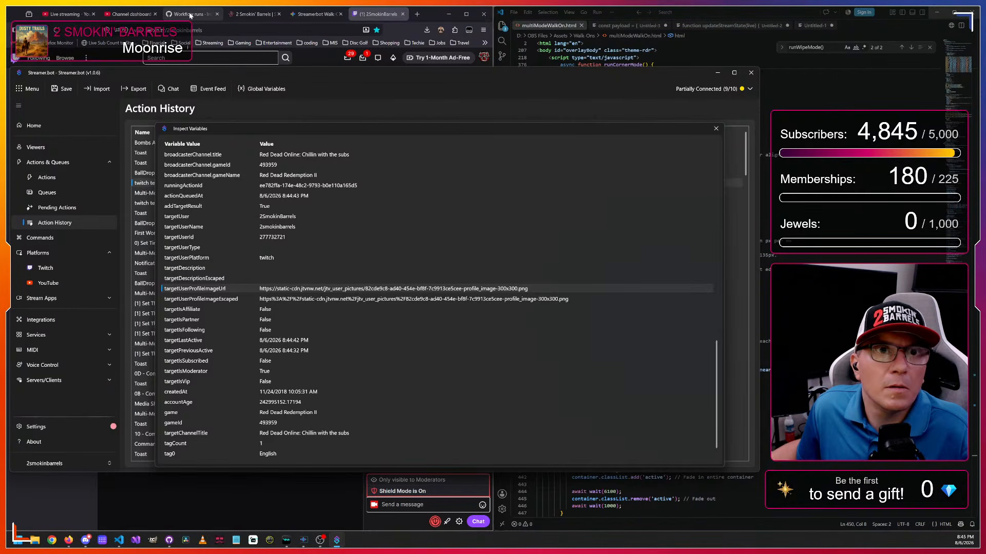
left_click(315, 14)
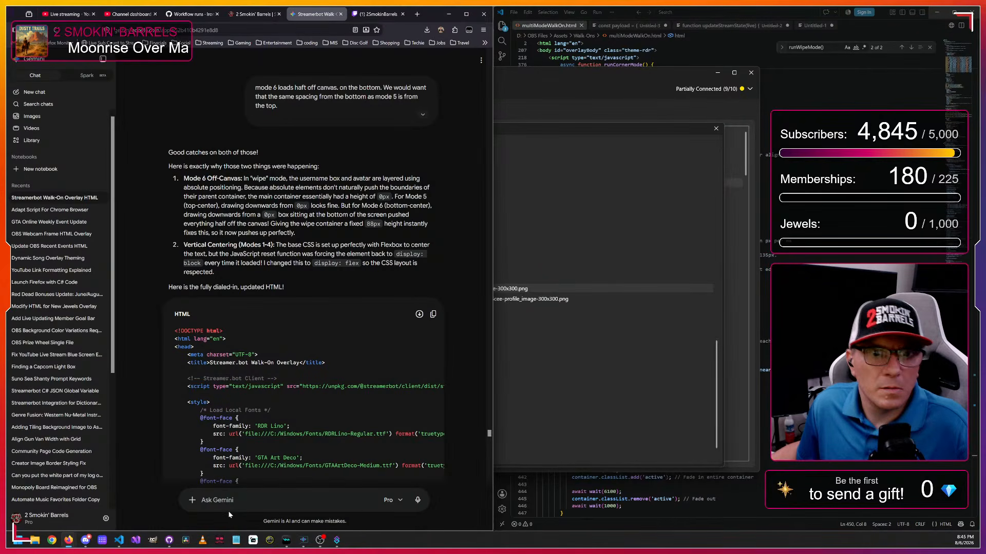
- Draft a Gemini prompt asking to regex the Twitch avatar in the streamerbot script from 300x300 to 600x600, matching the YouTube avatar's size
left_click(241, 500)
type("In my s")
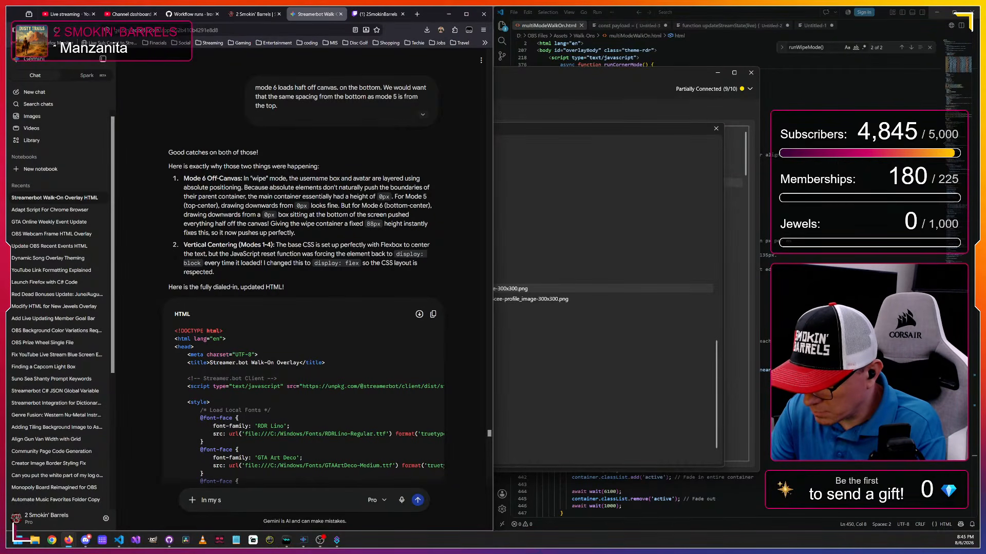
type("treamerb")
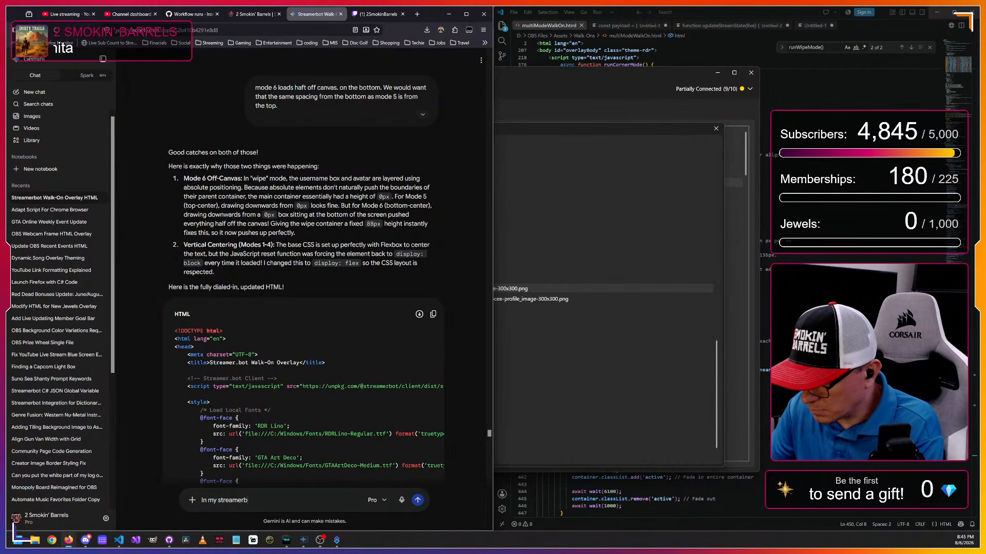
type("ot scrip")
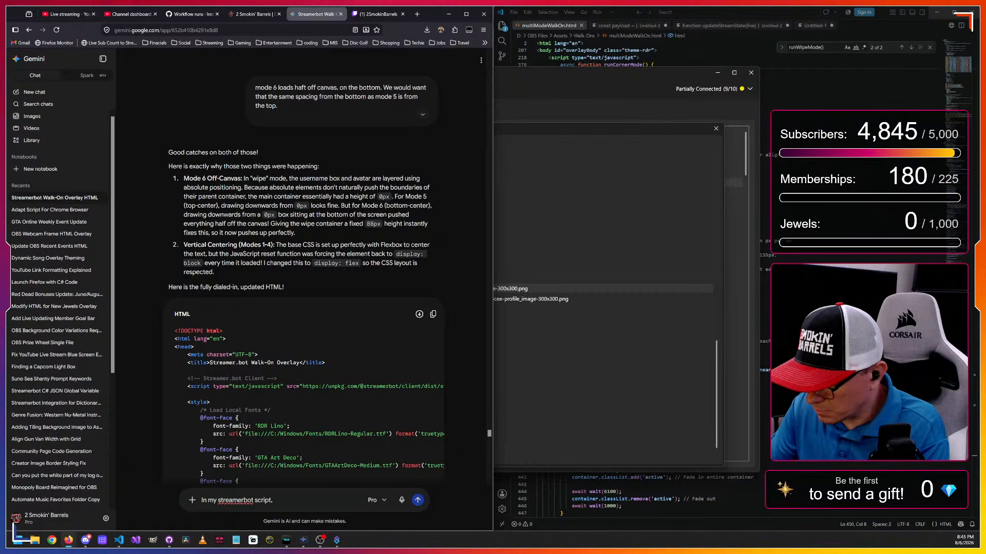
type("t, We also ")
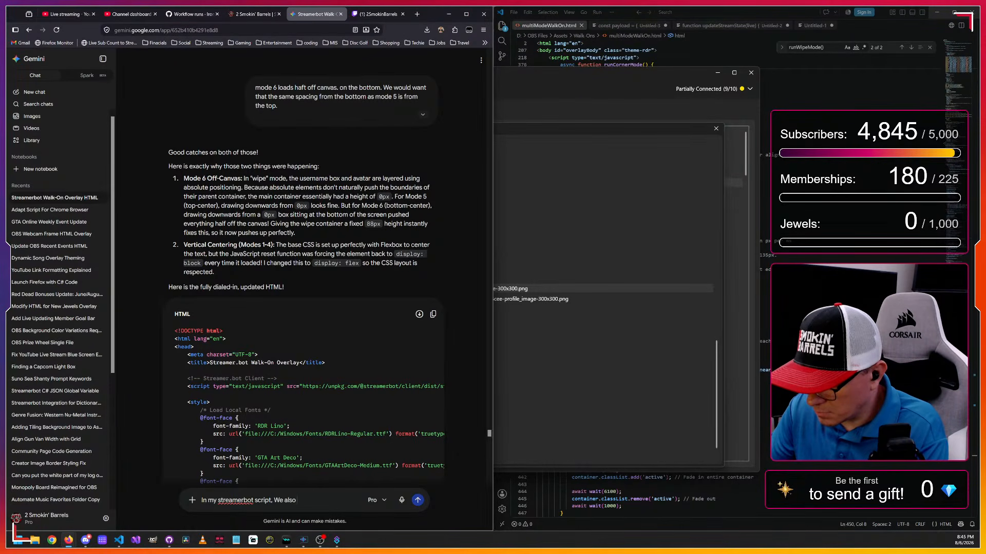
type("need to regex the")
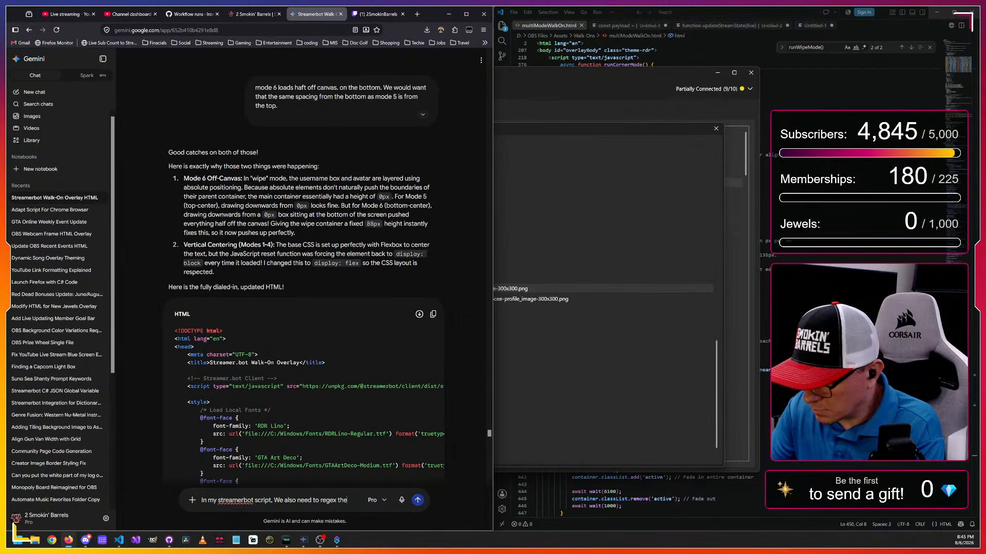
type(" twitch avatar")
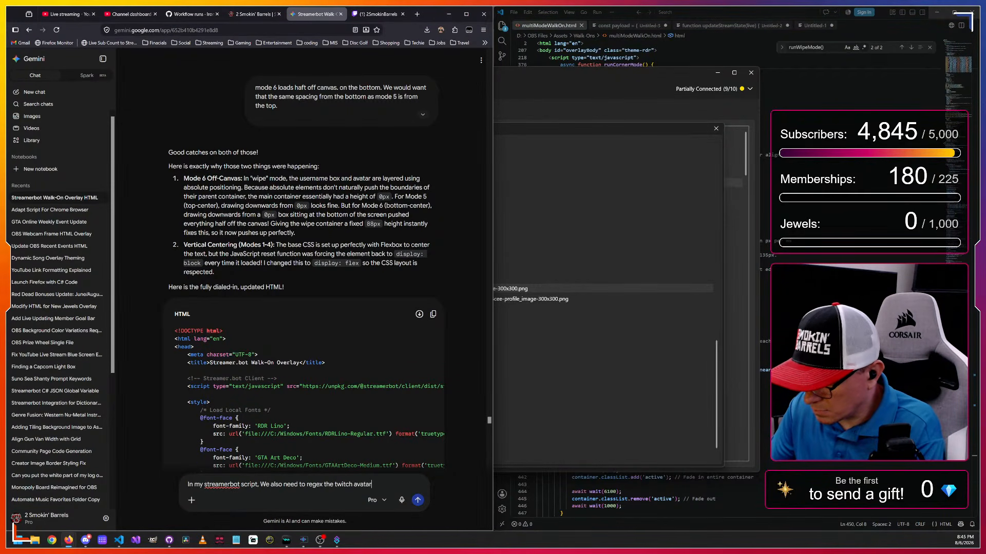
type(", it comes in a")
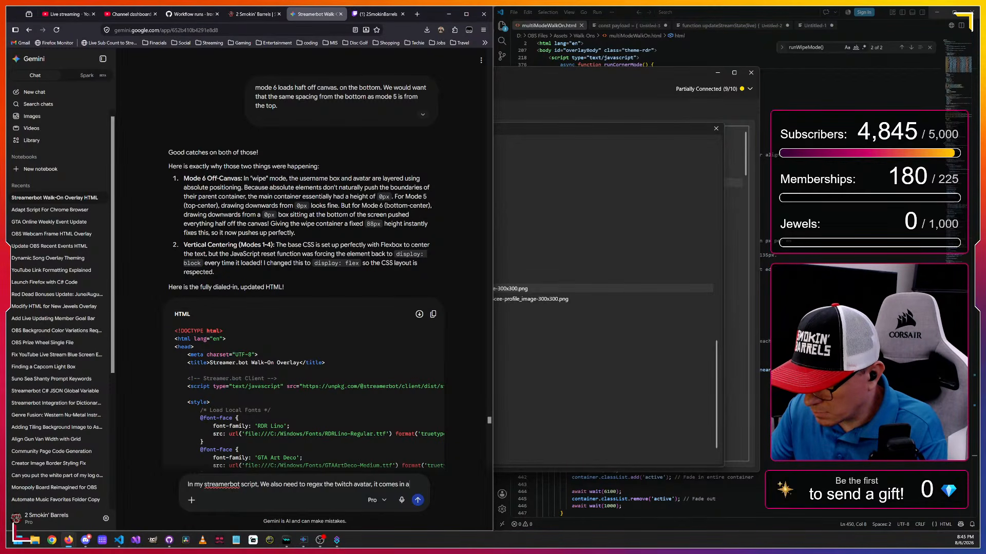
type("s 3")
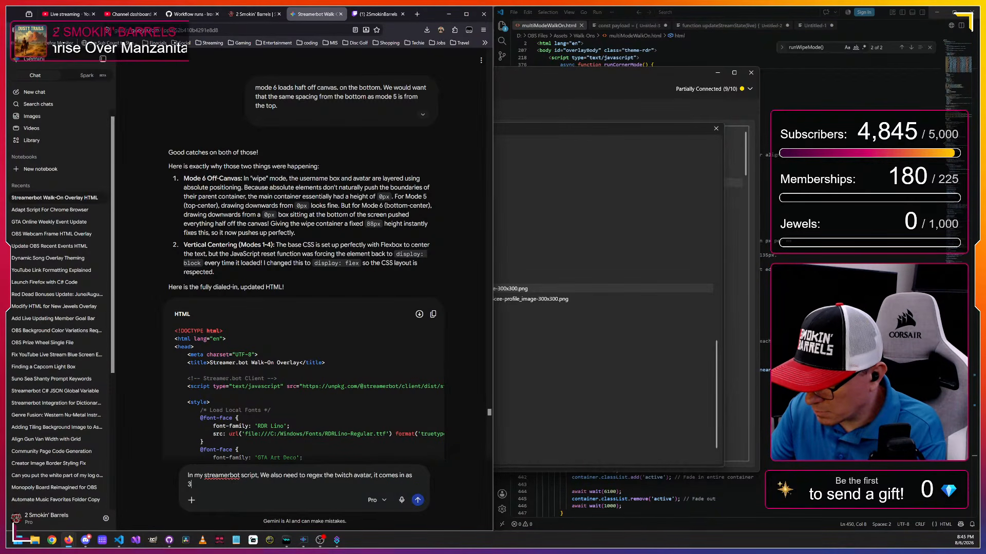
type("00x300")
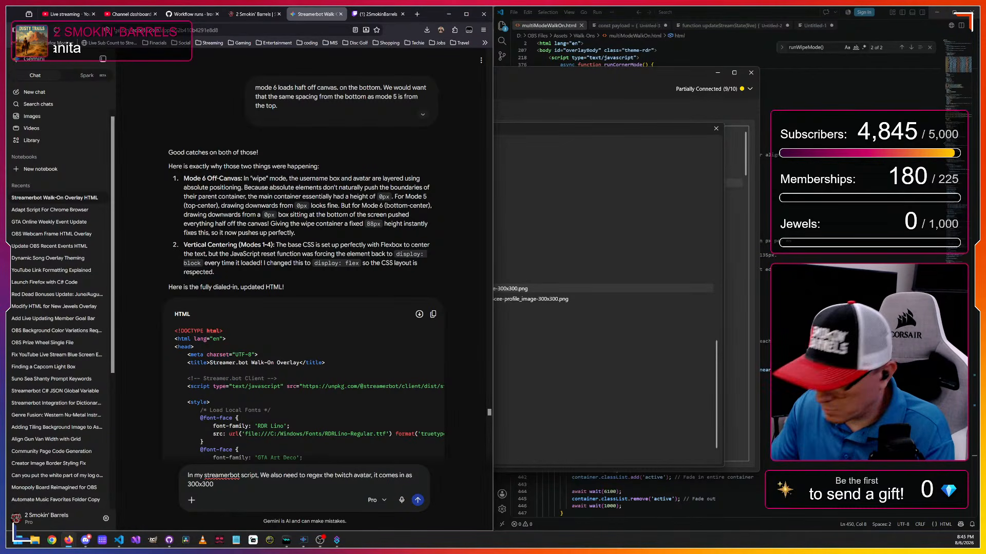
type(", we want 600x600")
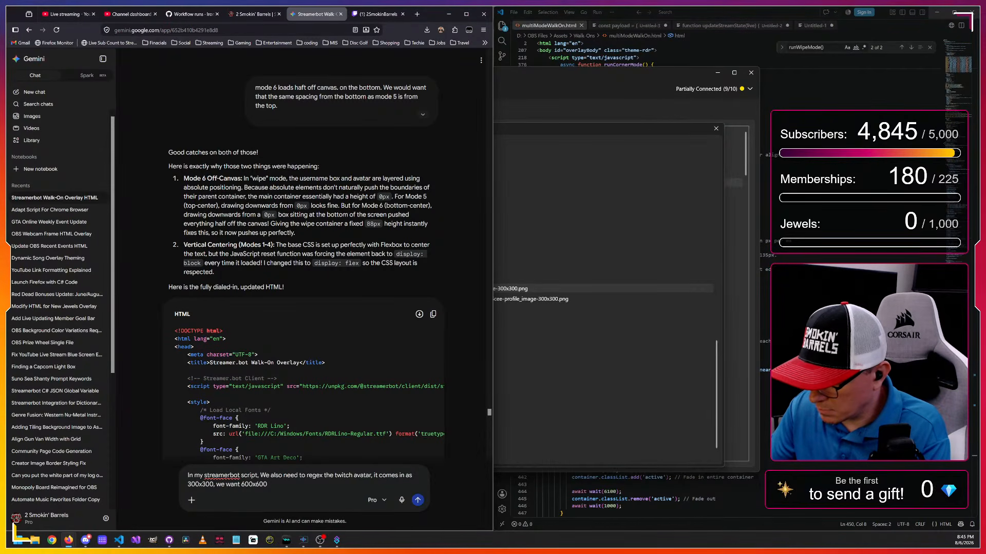
type(" so it's the same s")
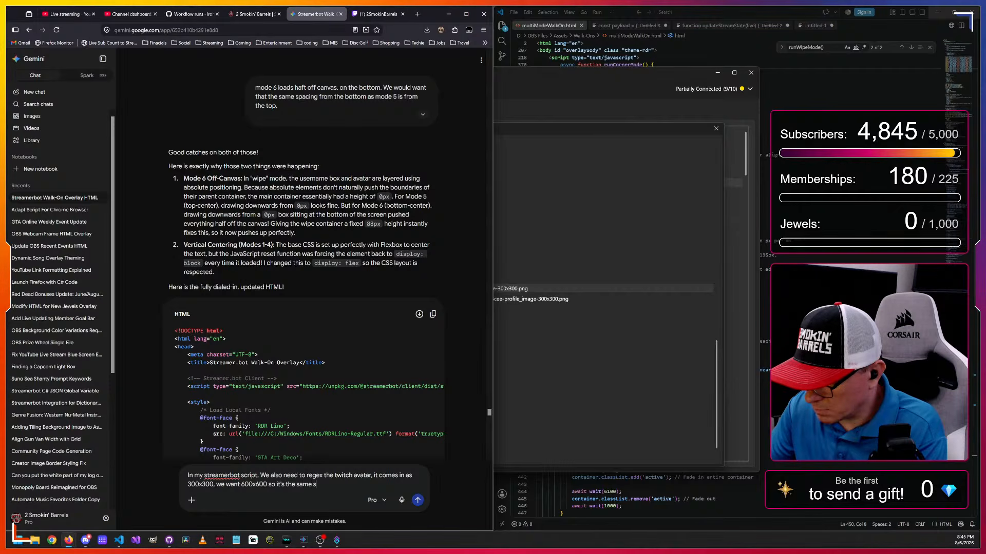
type("ize as the")
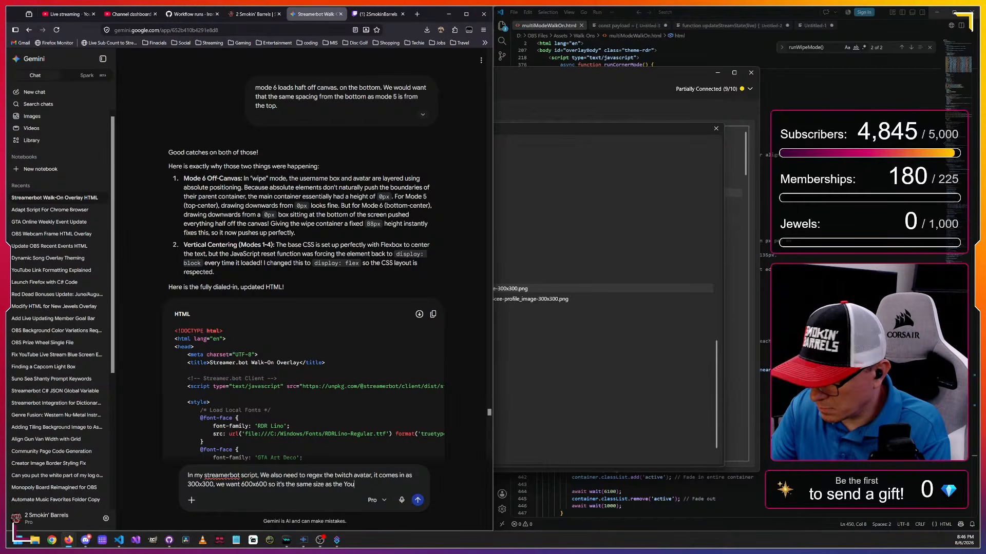
type(" YouTube avat")
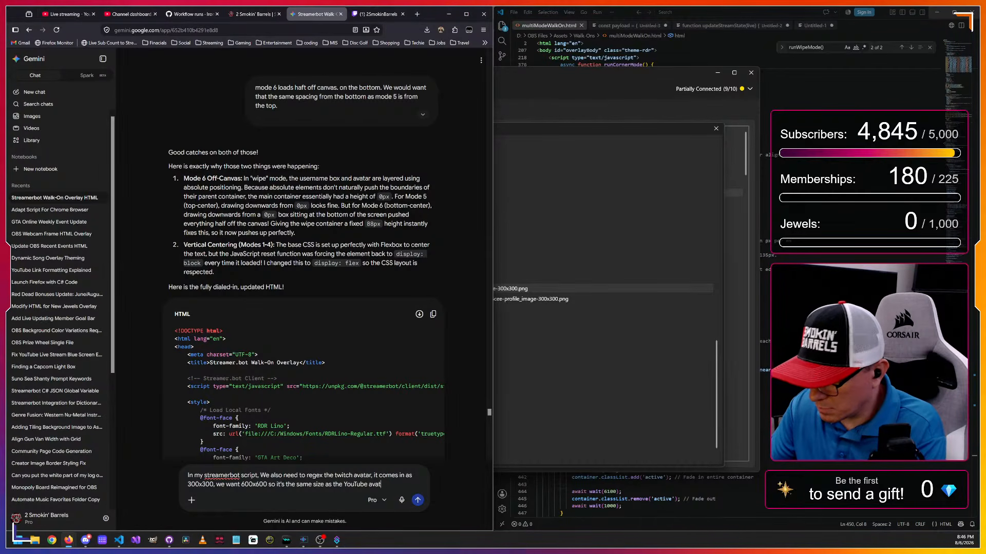
type("ar.")
key("shift+Return")
key("shift+Return")
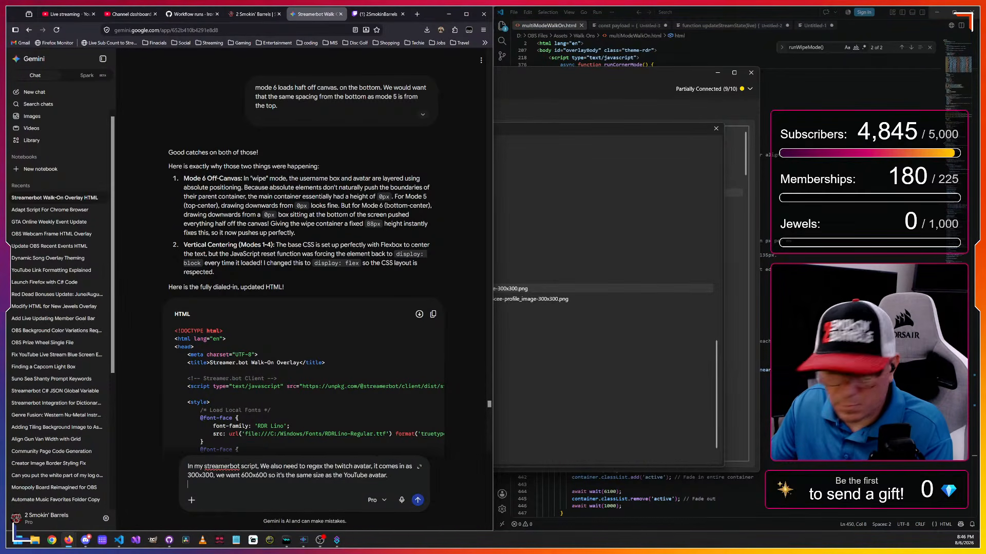
- Add the copied 300x300 image URL to the prompt as an example Twitch targetUserProfileImageUrl and send it to Gemini
type("Example ")
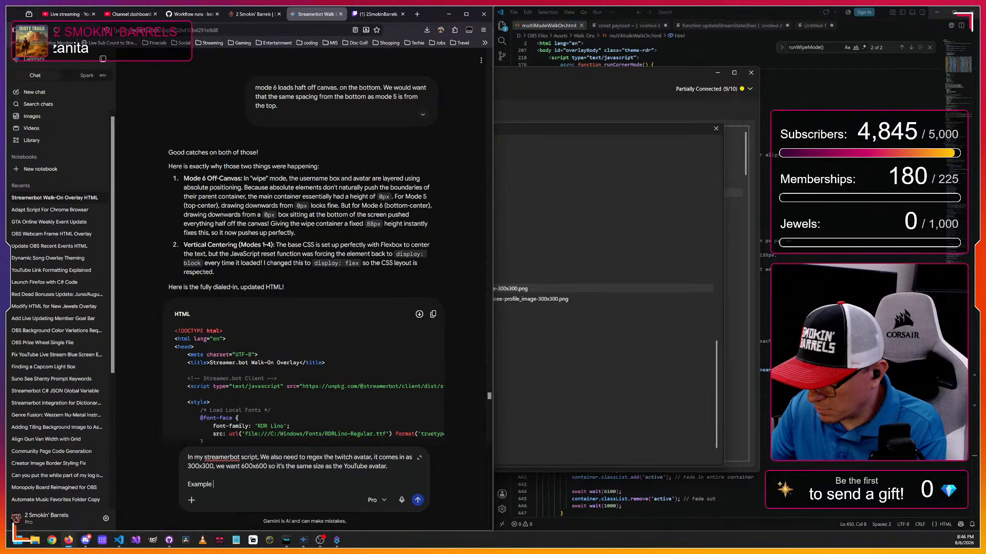
type("t")
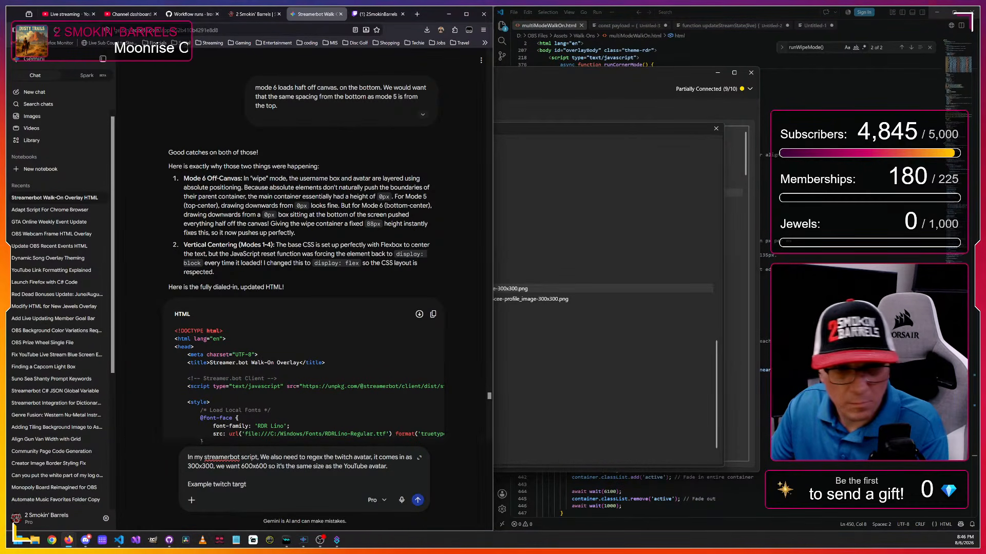
type("witch targetUser")
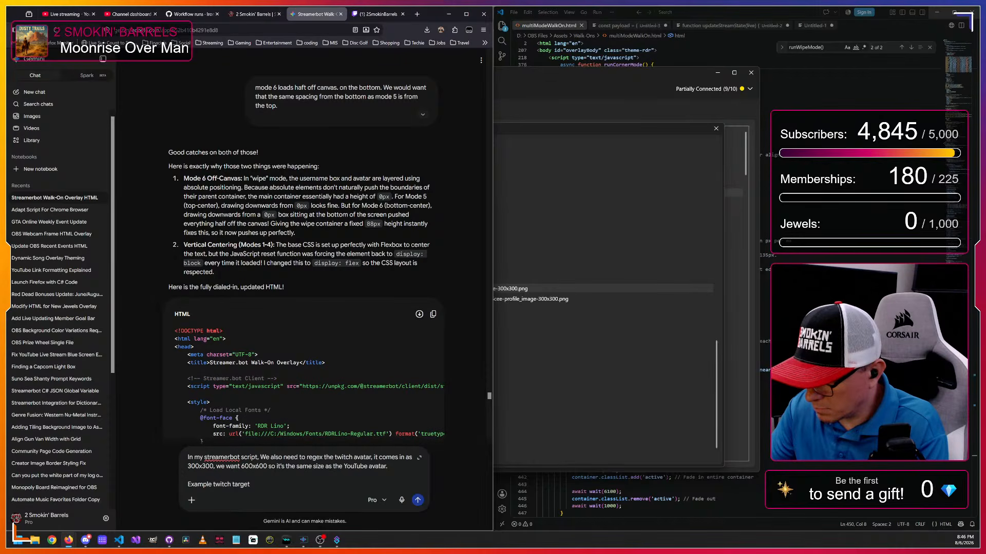
type("Profi")
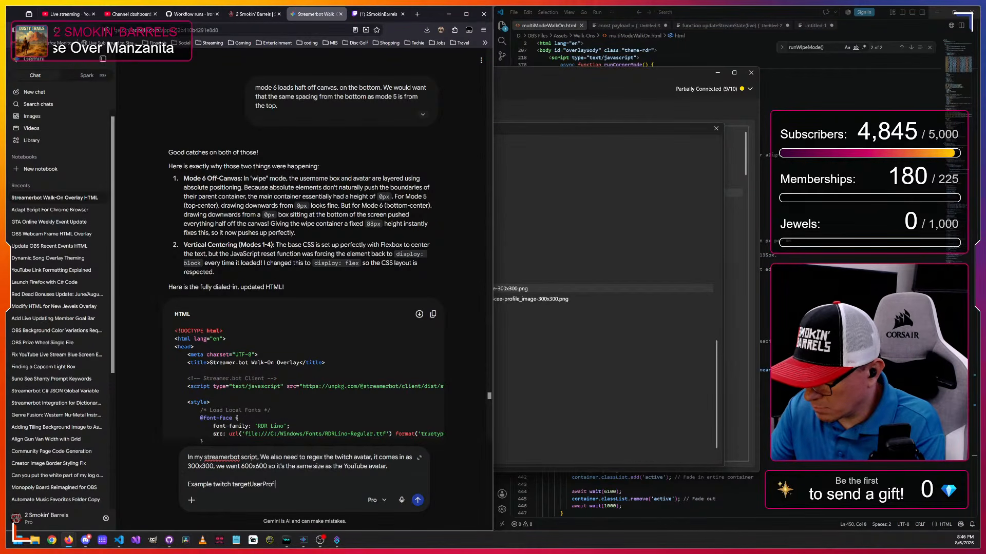
type("leImage")
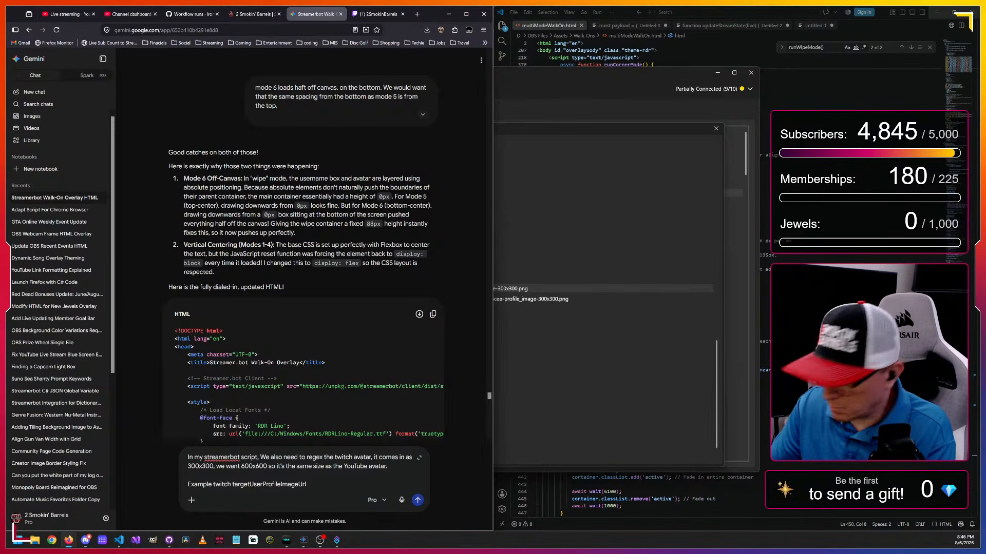
type("https://static-cdn.jtvnw.net/jtv_user_pictures/82cde9c8-ad40-454e-bf8f-7c9913ce5cee-profile_image-300x300.png")
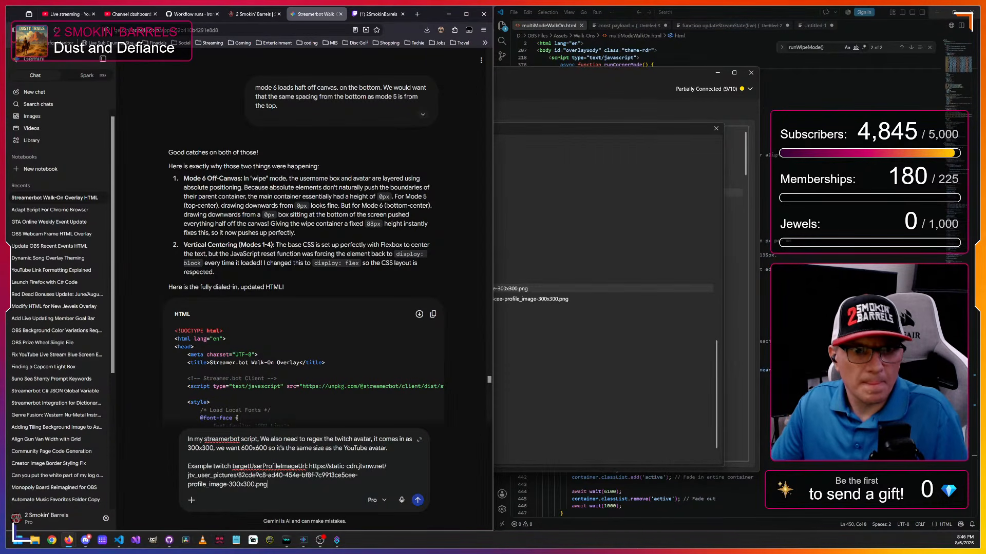
key("Return")
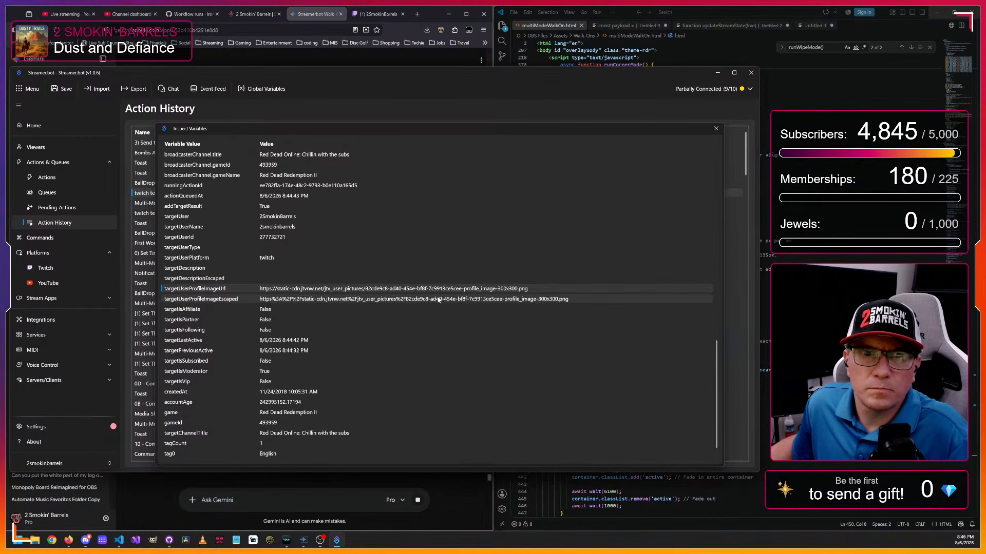
- Switch to Streamer.bot, copy the targetUserProfileImageUrl value again and close the variable inspector
right_click(484, 290)
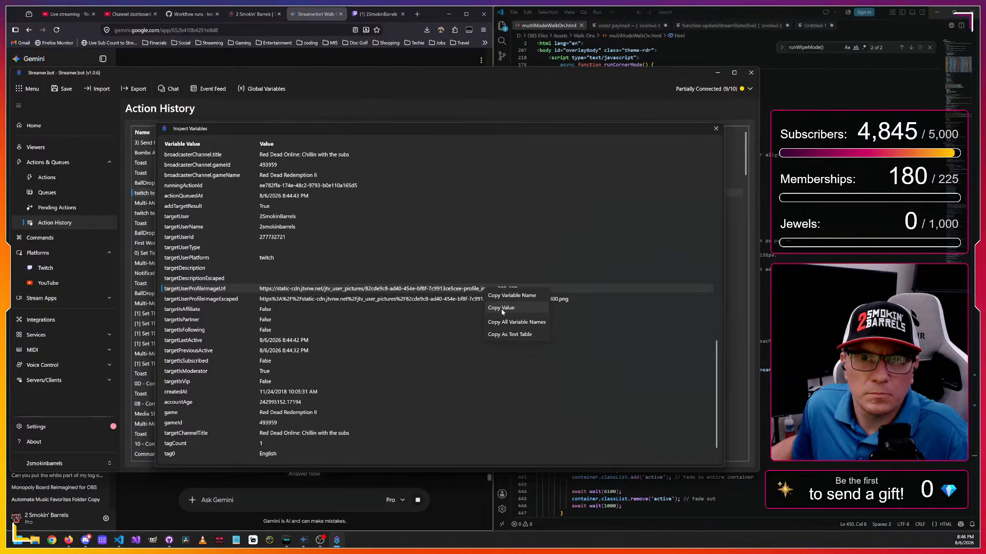
left_click(502, 308)
left_click(716, 128)
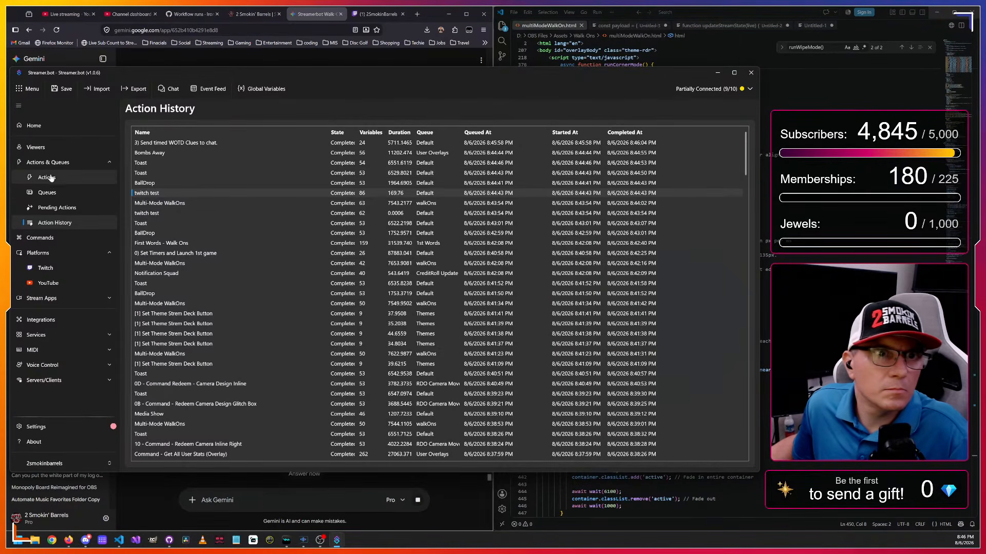
- Disable the Twitch Chat Message trigger of the twitch test action
left_click(46, 177)
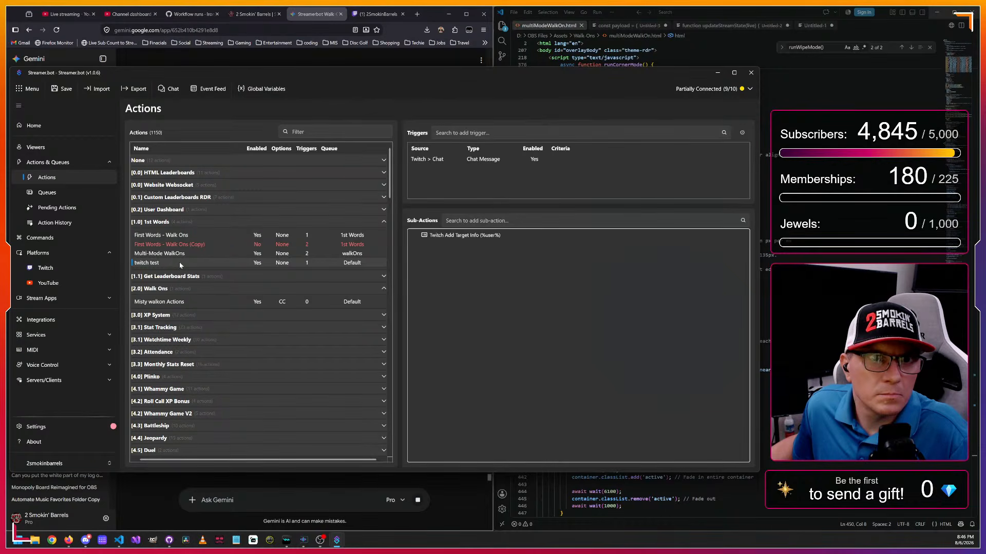
right_click(481, 160)
left_click(491, 220)
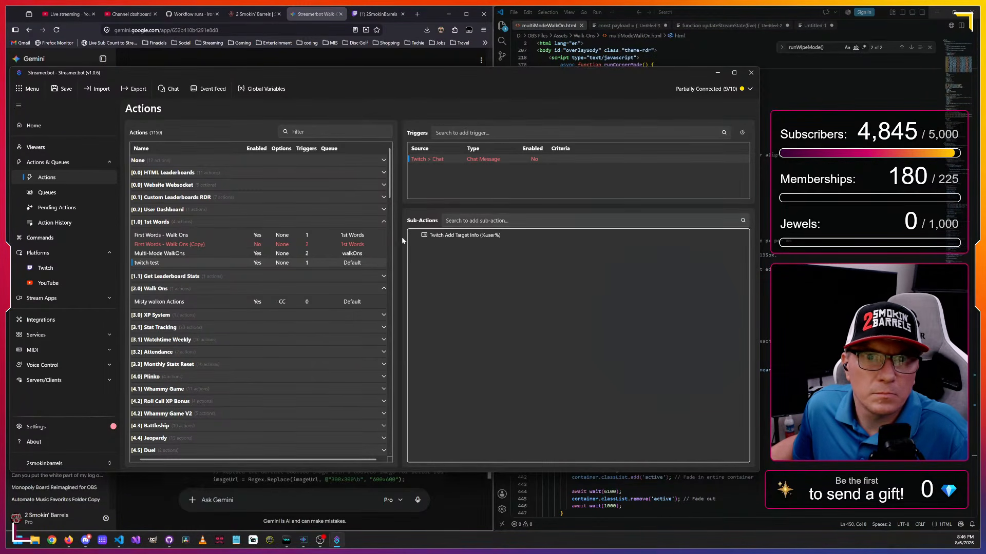
- In Multi-Mode WalkOns, set the targetUserProfileImageUrl argument to the copied Twitch URL with size 600x600 and test the Twitch First Words trigger
left_click(171, 254)
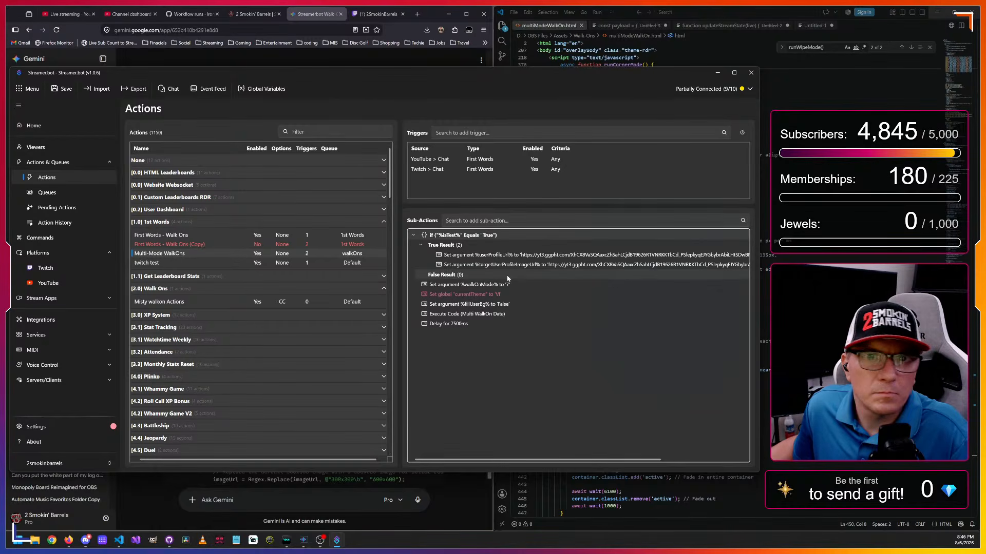
double_click(534, 264)
double_click(376, 263)
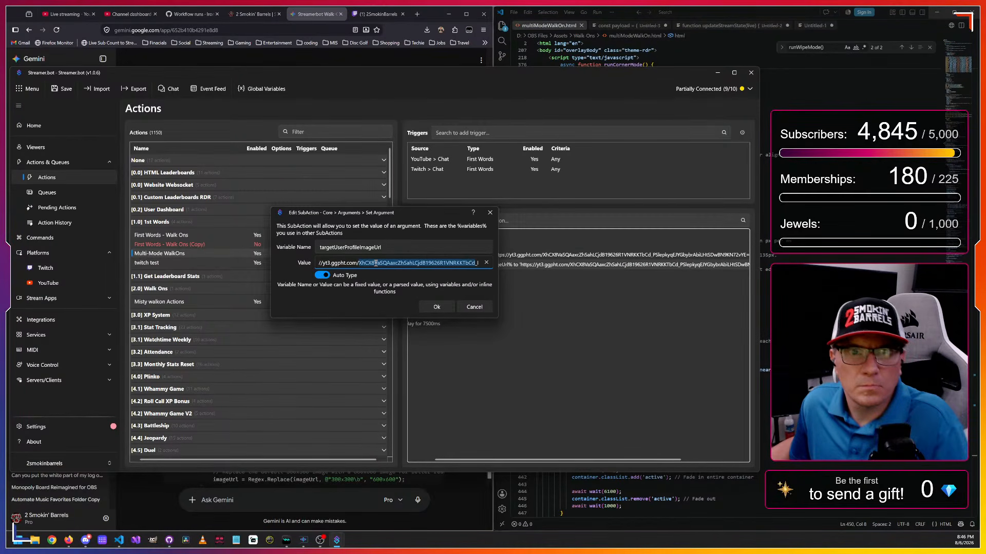
key("ctrl+v")
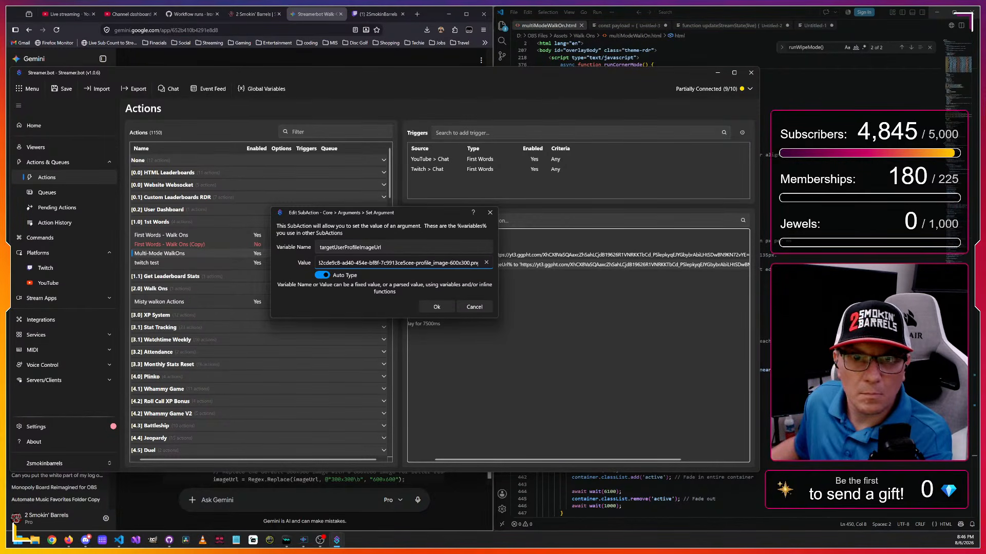
left_click(464, 263)
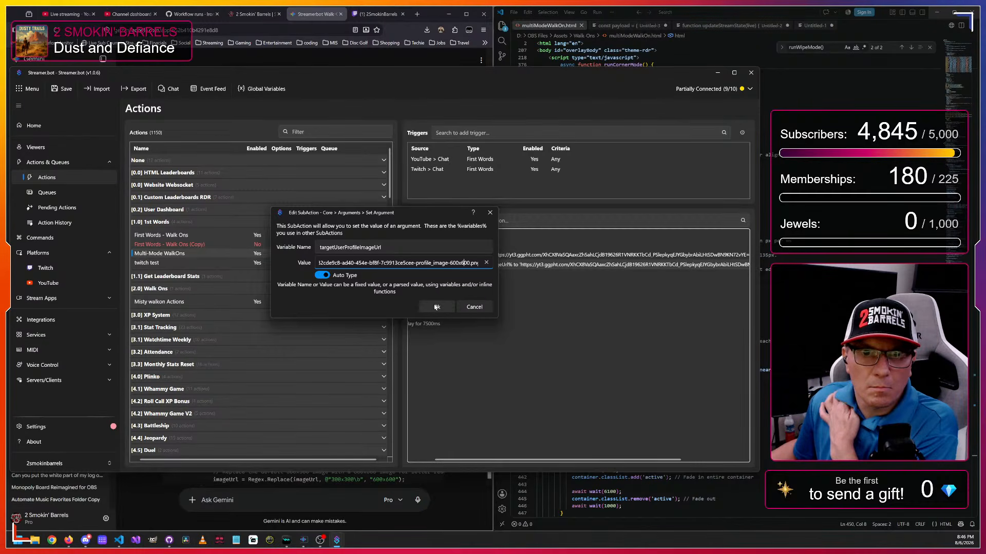
key("Return")
right_click(478, 170)
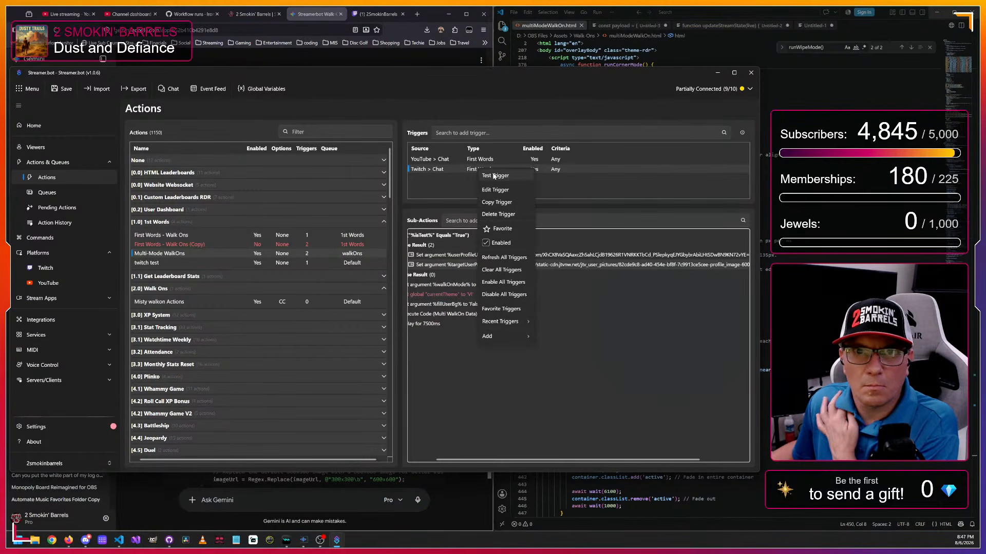
left_click(493, 176)
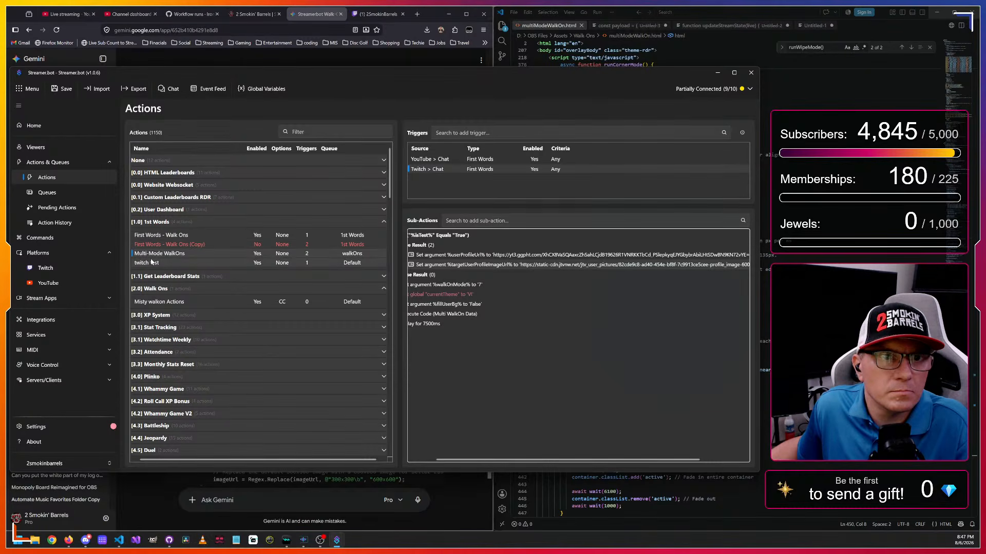
- Copy Gemini's updated overlay HTML from the browser and replace the entire contents of multiModeWalkOn.html in VS Code with it
left_click(315, 16)
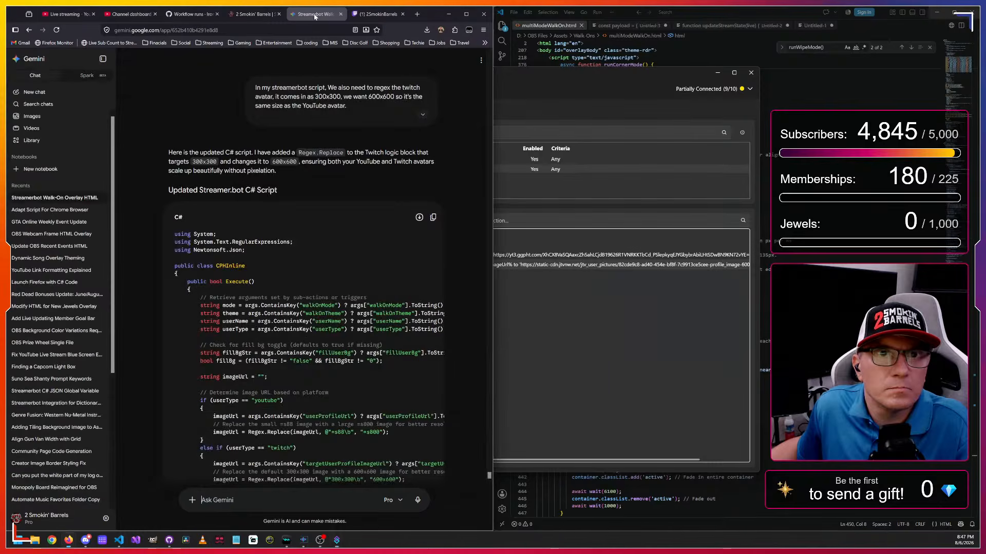
scroll(326, 315, "up", 3)
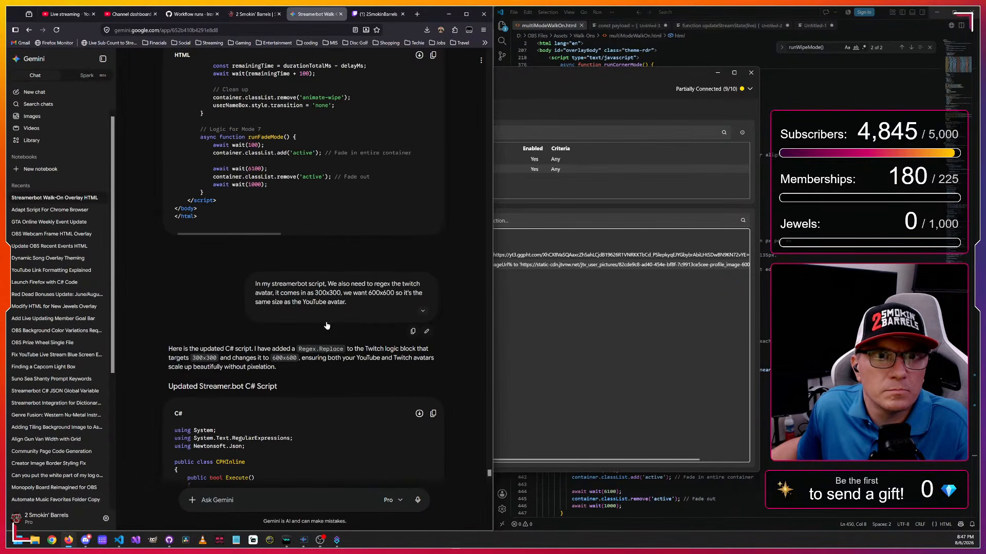
left_click(432, 55)
left_click(119, 540)
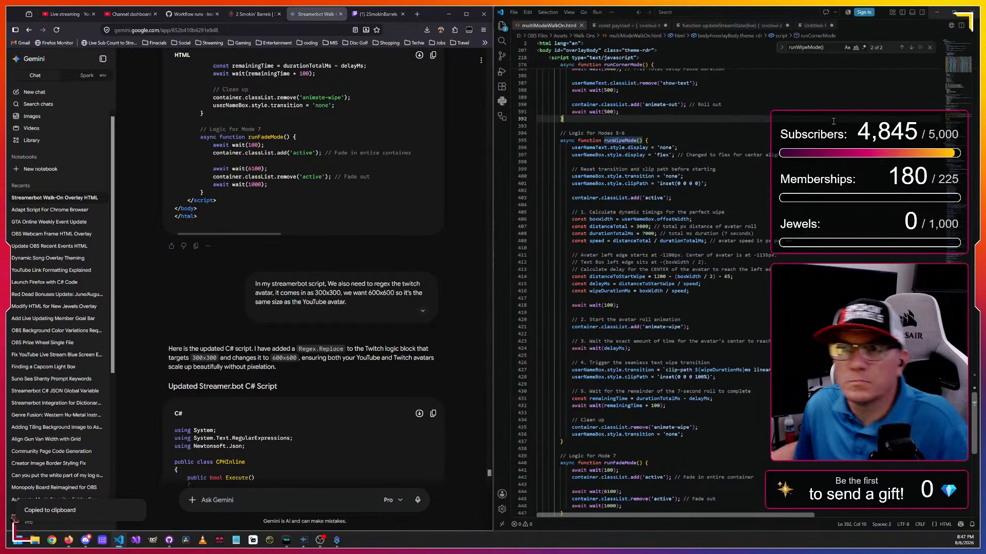
key("ctrl+a")
key("ctrl+v")
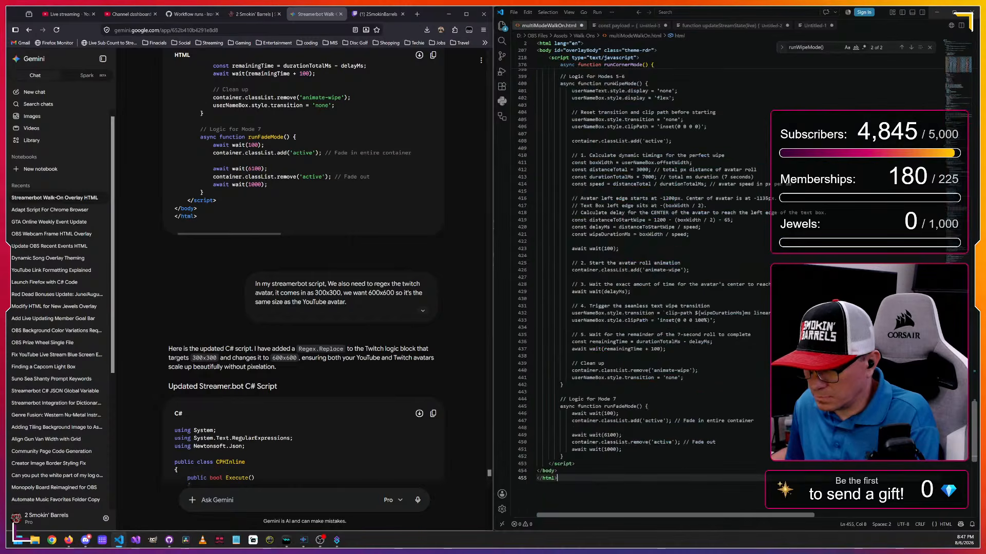
- Copy Gemini's updated C# script, switch to Streamer.bot, replace the Multi WalkOn Data code with it, then compile and save it
left_click(433, 413)
mouse_move(336, 540)
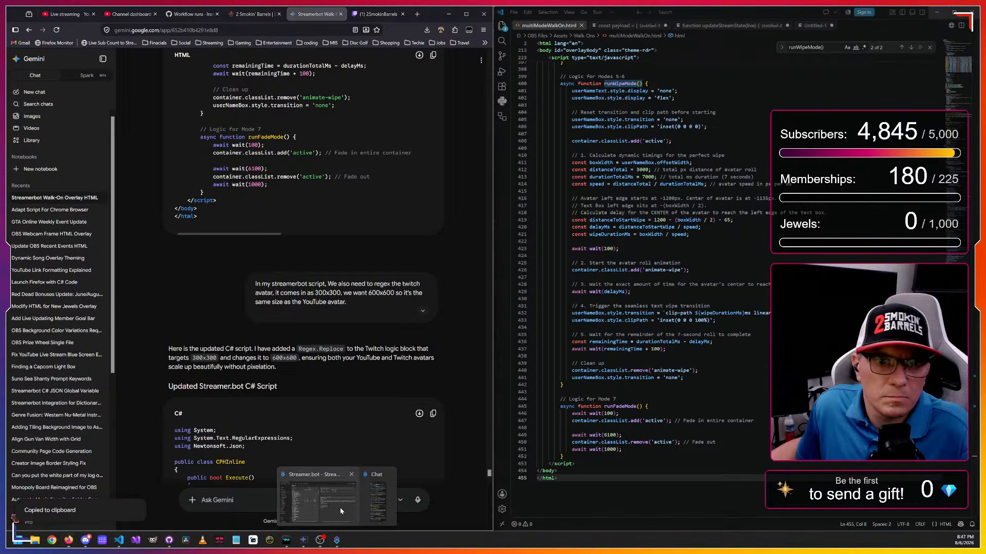
left_click(340, 507)
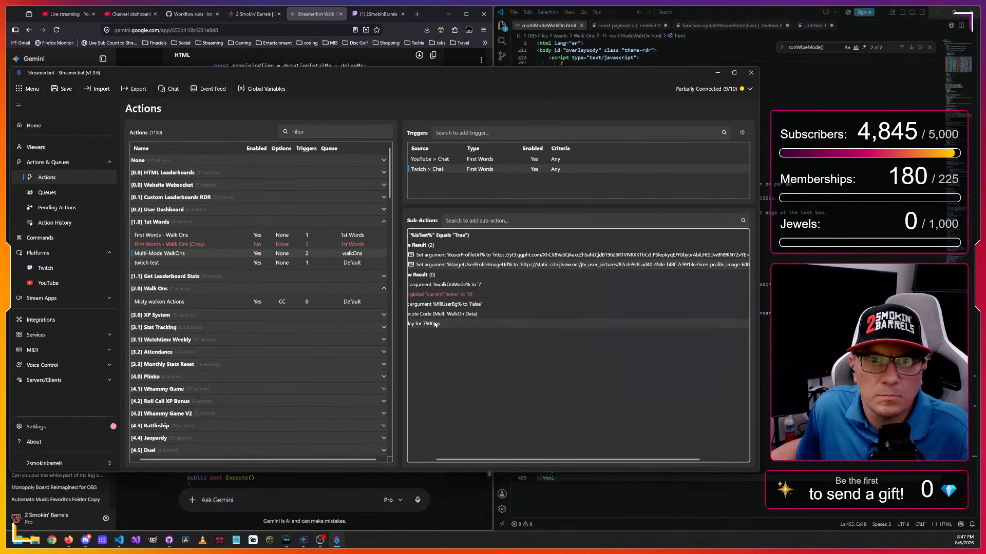
double_click(431, 315)
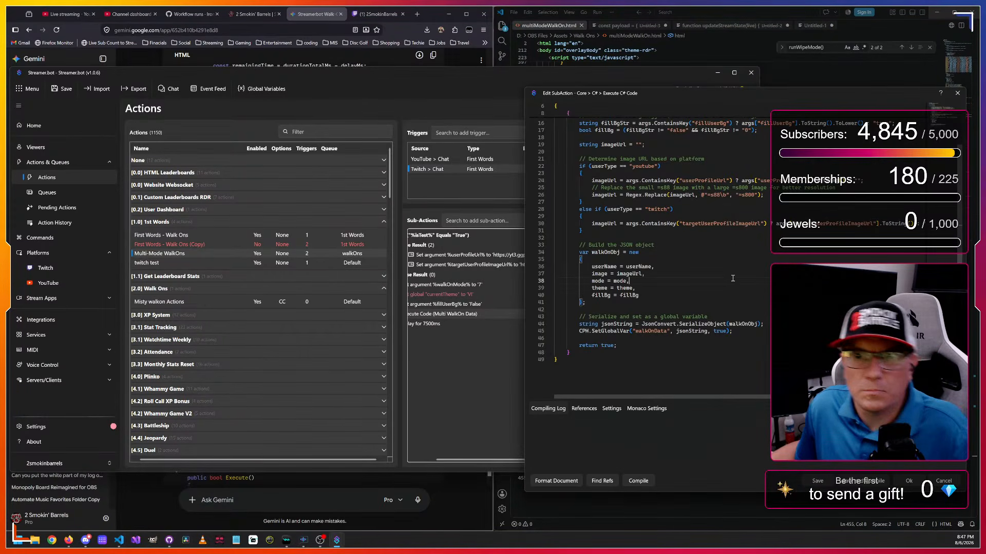
key("ctrl+v")
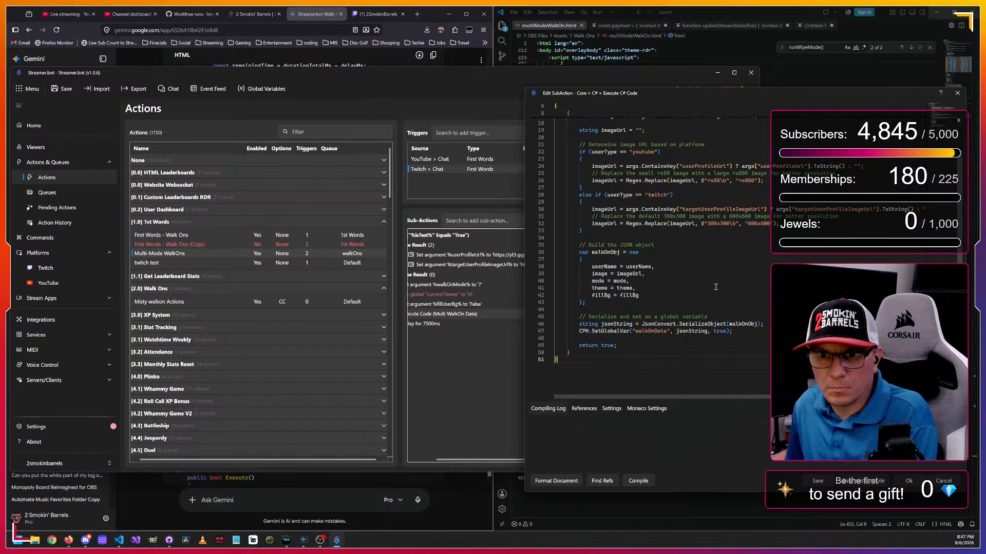
left_click(639, 482)
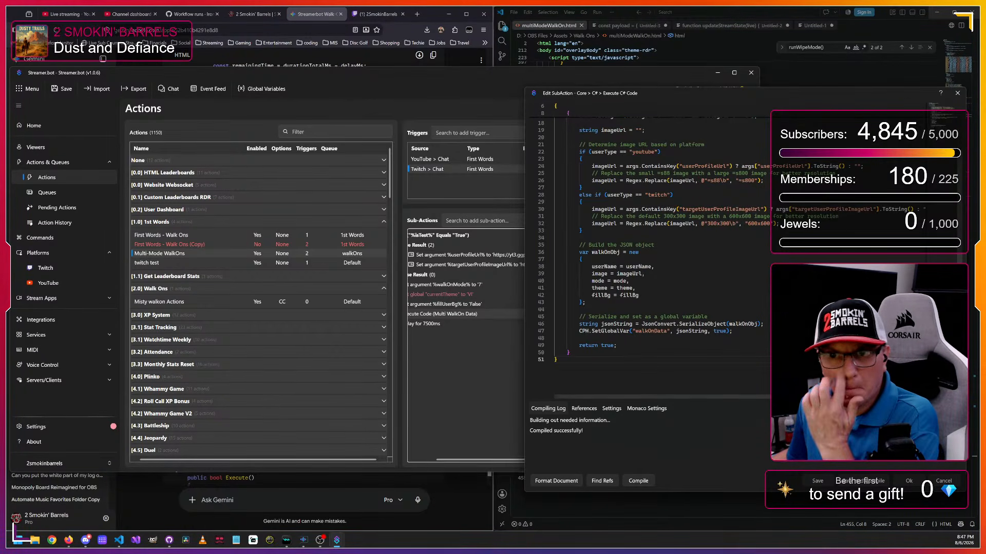
left_click(860, 483)
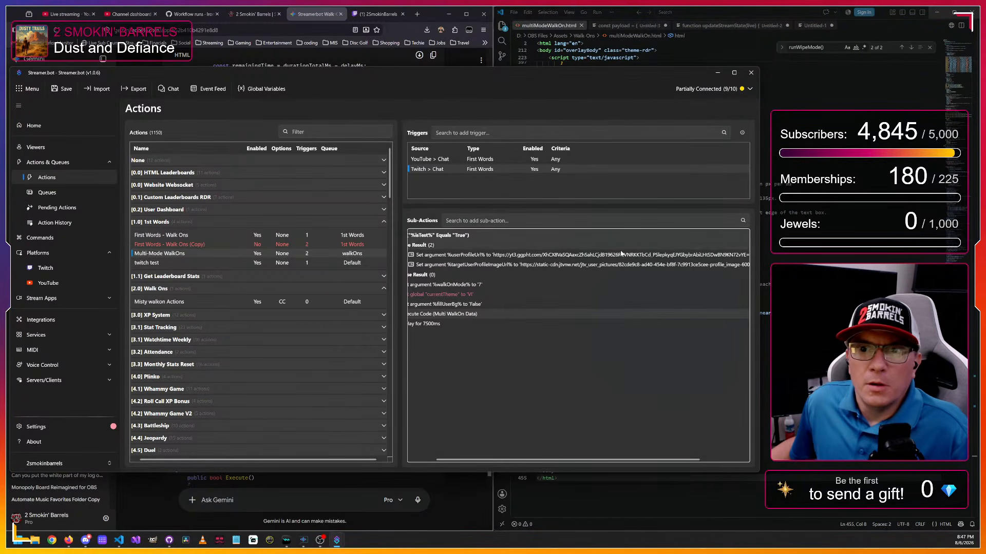
- Test the YouTube First Words trigger, set the walkOnMode argument to 6 and test the trigger again
right_click(485, 160)
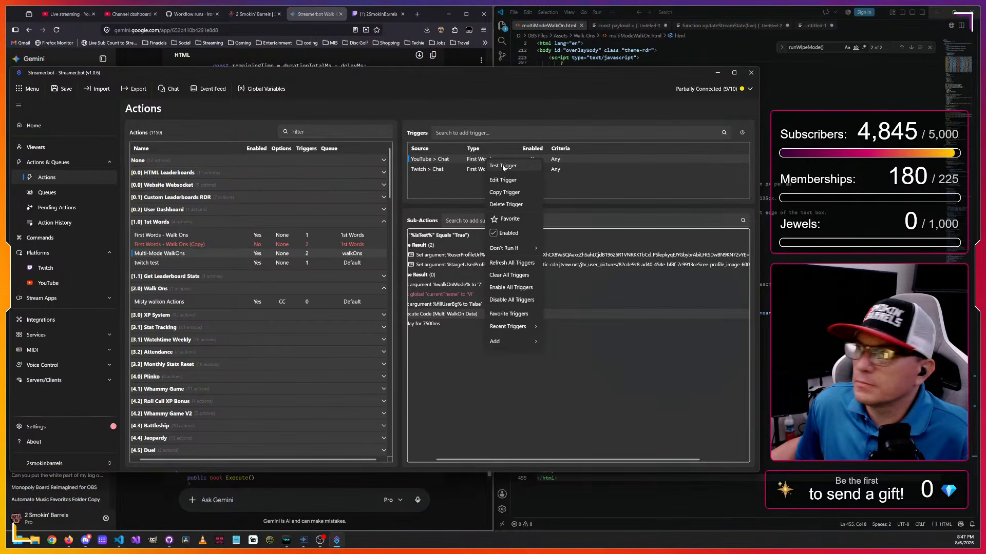
left_click(502, 165)
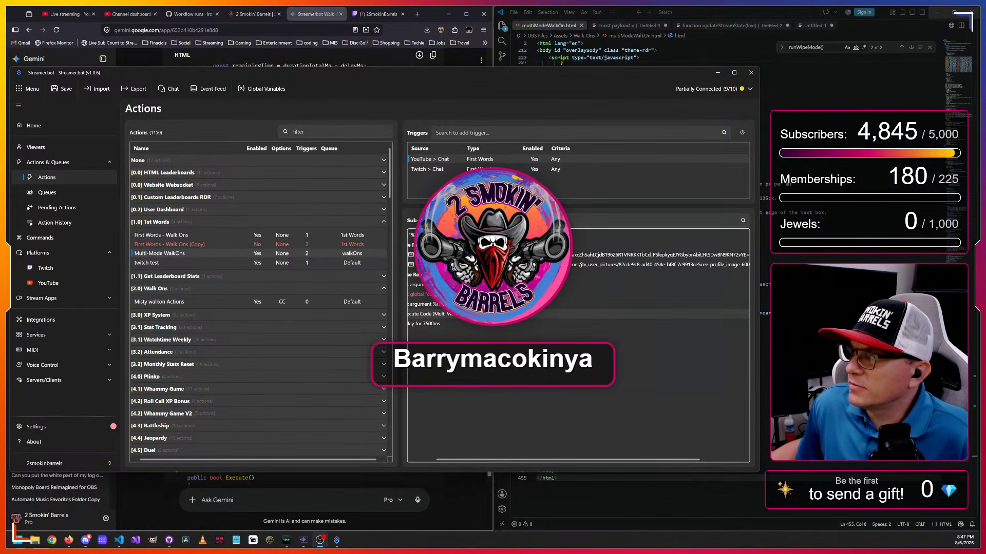
right_click(483, 162)
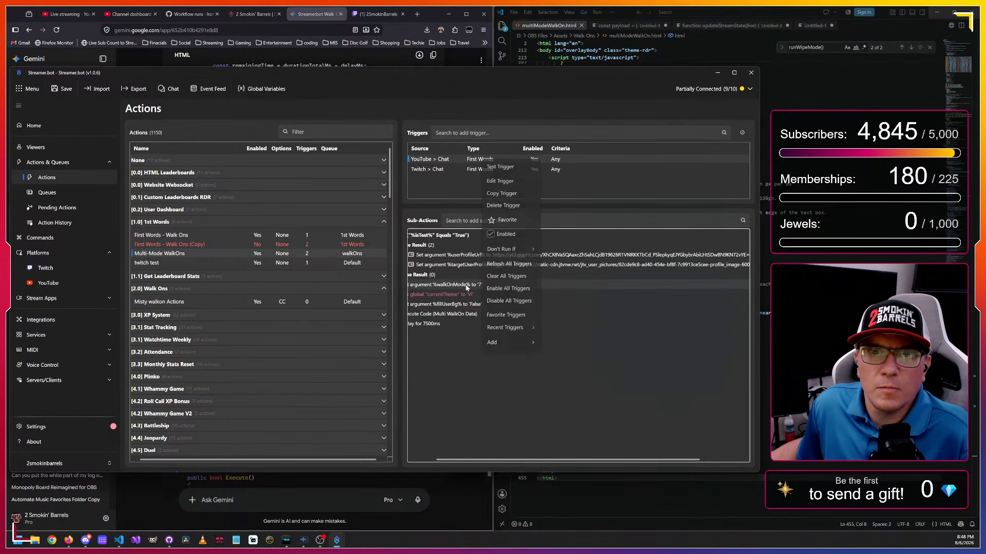
left_click(421, 287)
double_click(425, 285)
double_click(327, 263)
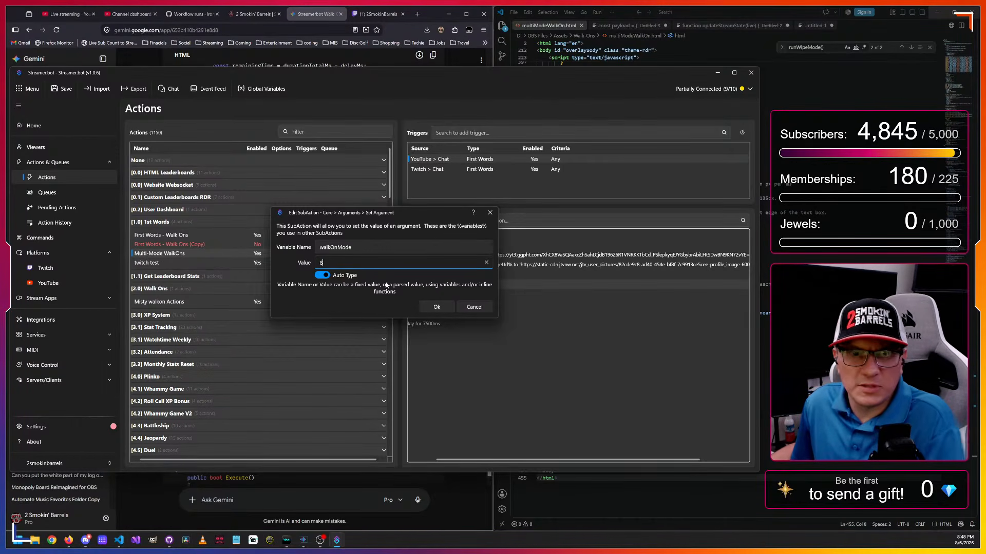
left_click(441, 309)
right_click(503, 160)
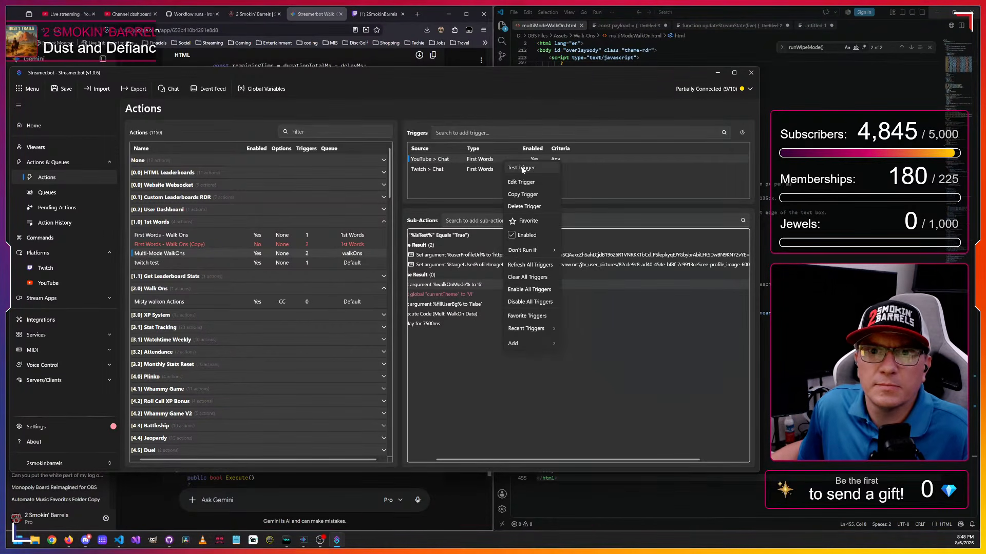
left_click(521, 169)
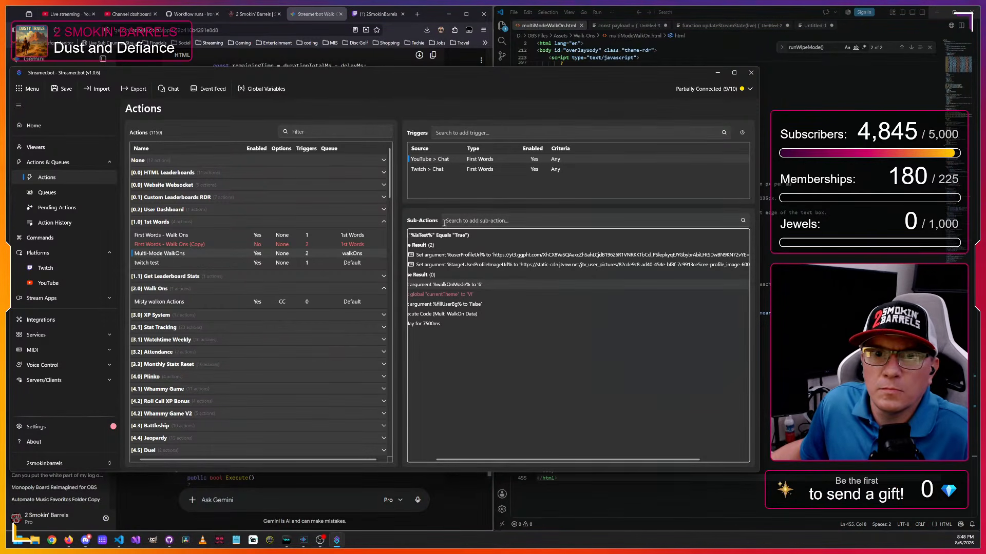
- Set the walkOnMode argument to 5, test the YouTube First Words trigger, and set walkOnMode to 1
double_click(476, 284)
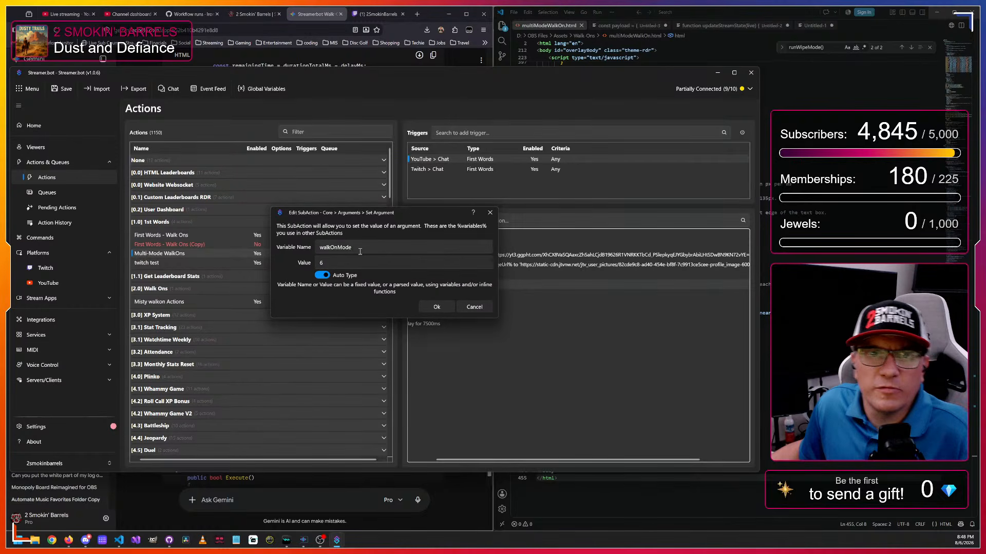
key("Tab")
type("5")
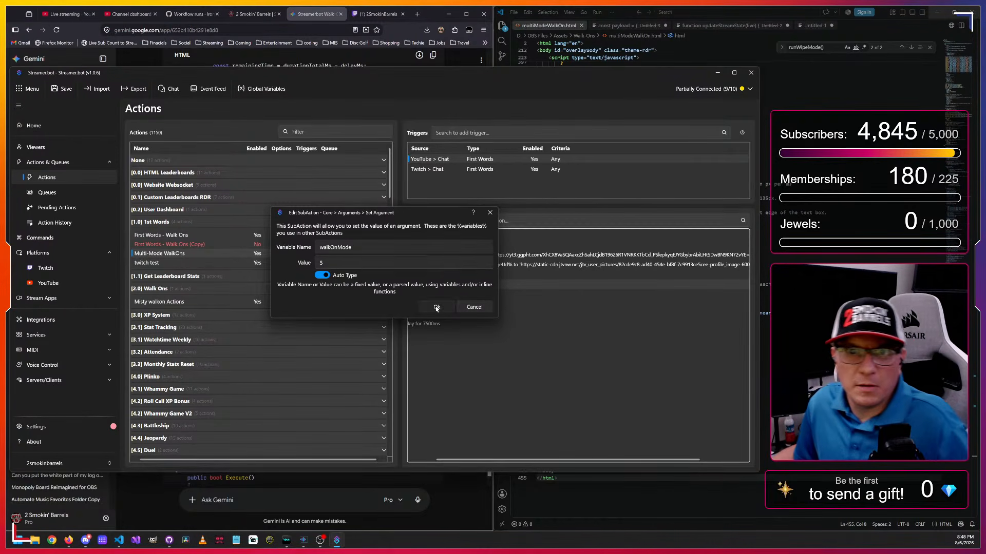
key("Return")
right_click(496, 163)
left_click(503, 166)
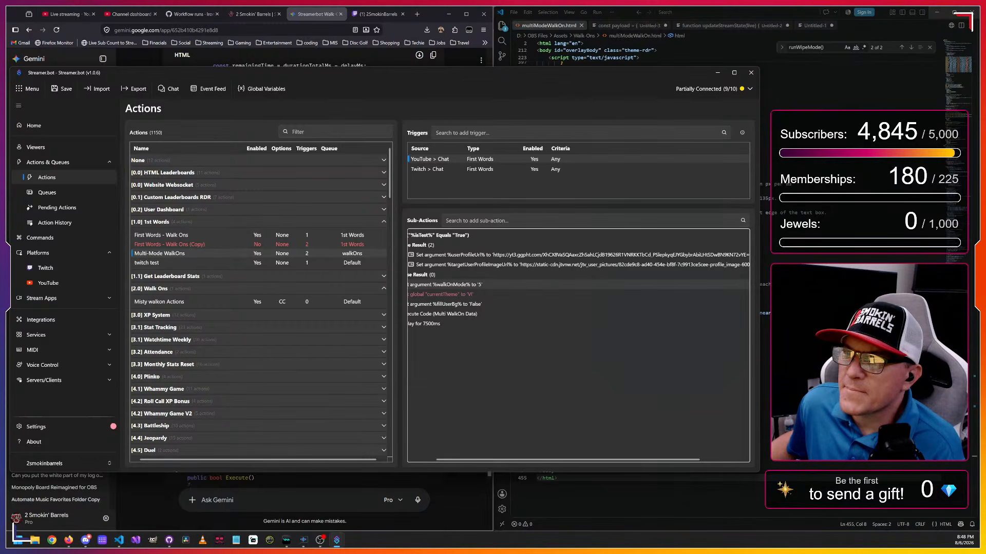
double_click(476, 284)
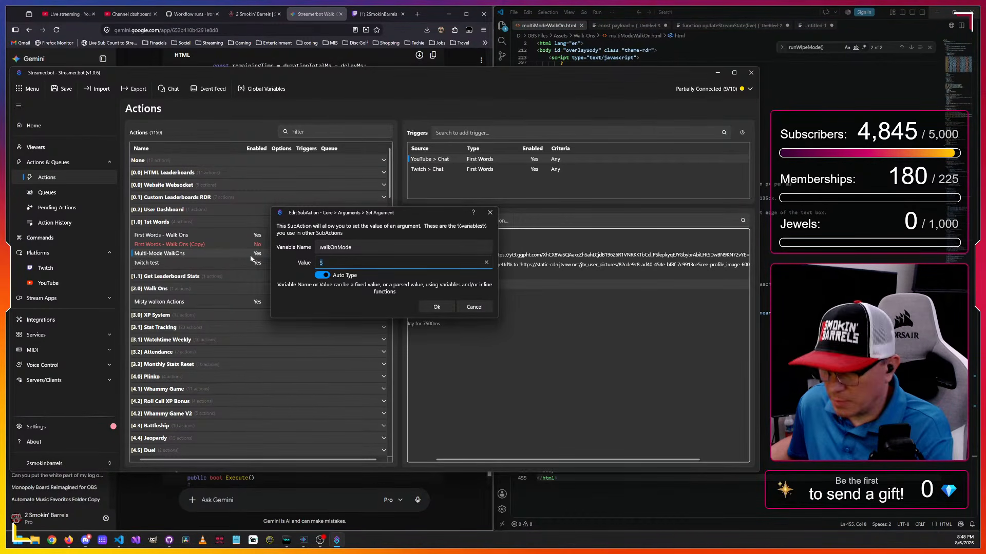
left_click(437, 307)
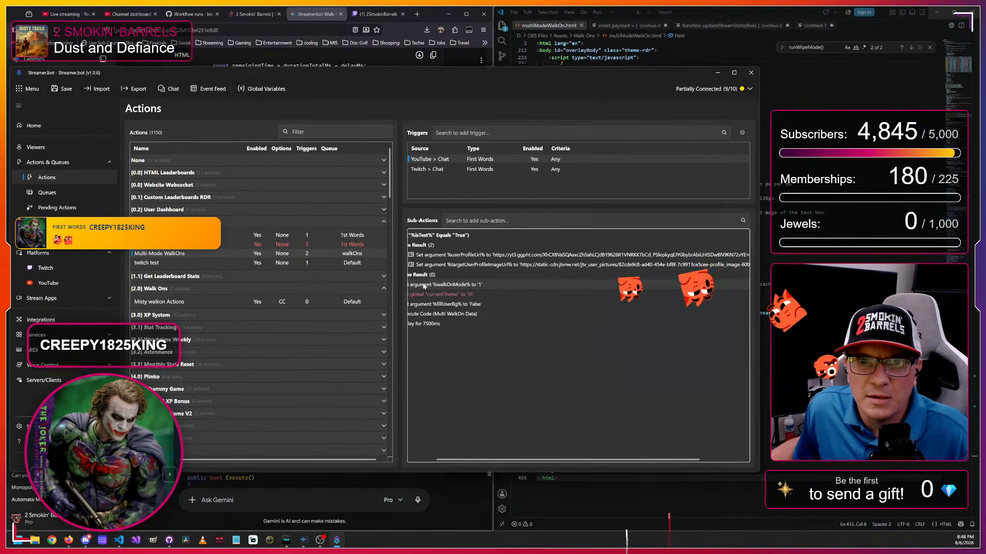
- Add a Get Random Number sub-action between 1 and 7 and move it above the walkOnMode argument
left_click(461, 221)
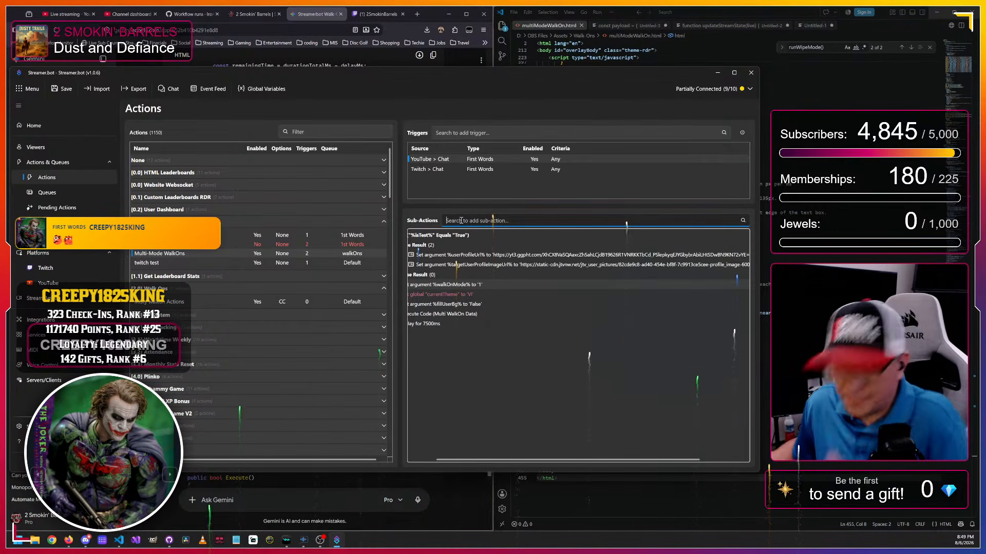
type("rand")
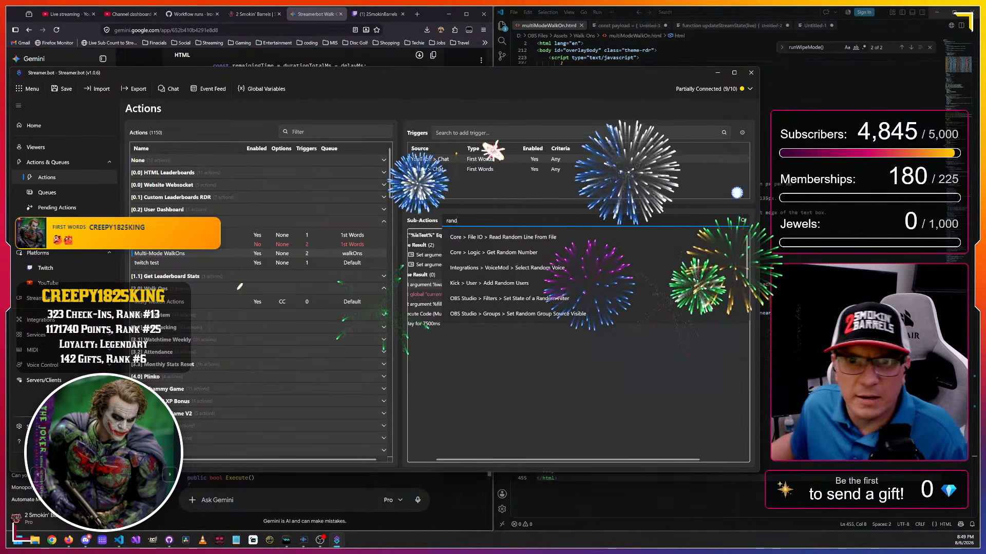
left_click(505, 252)
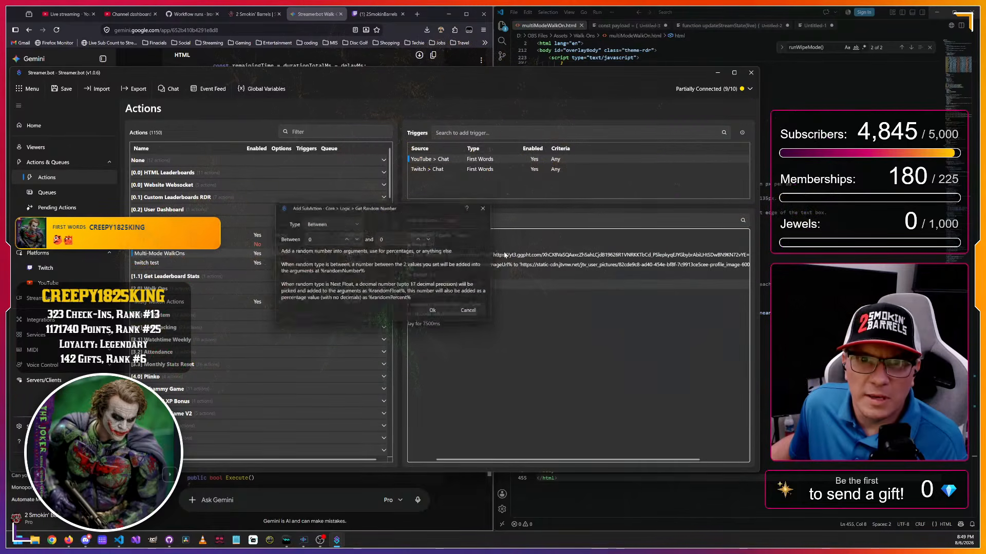
left_click(315, 240)
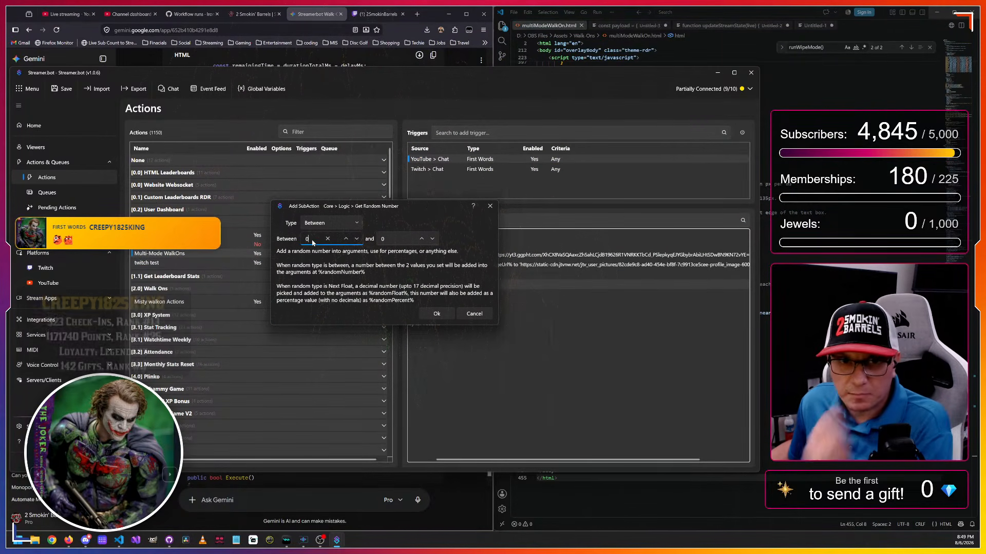
type("1")
left_click(379, 238)
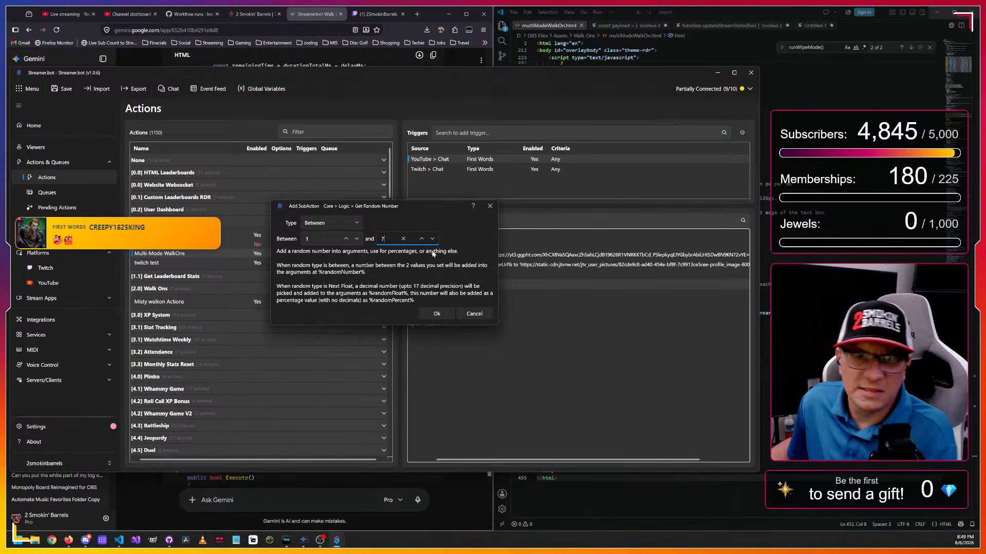
left_click(422, 313)
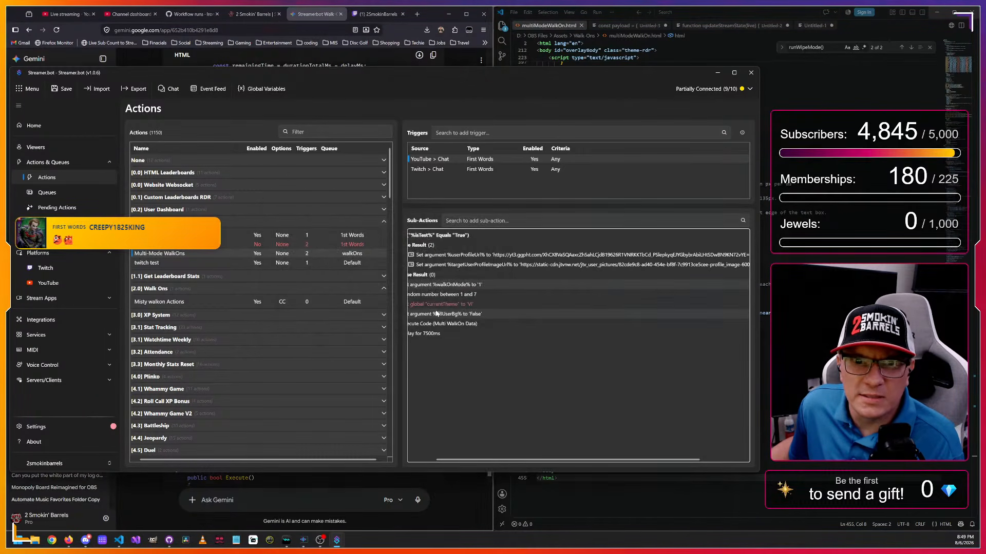
left_click_drag(438, 294, 450, 286)
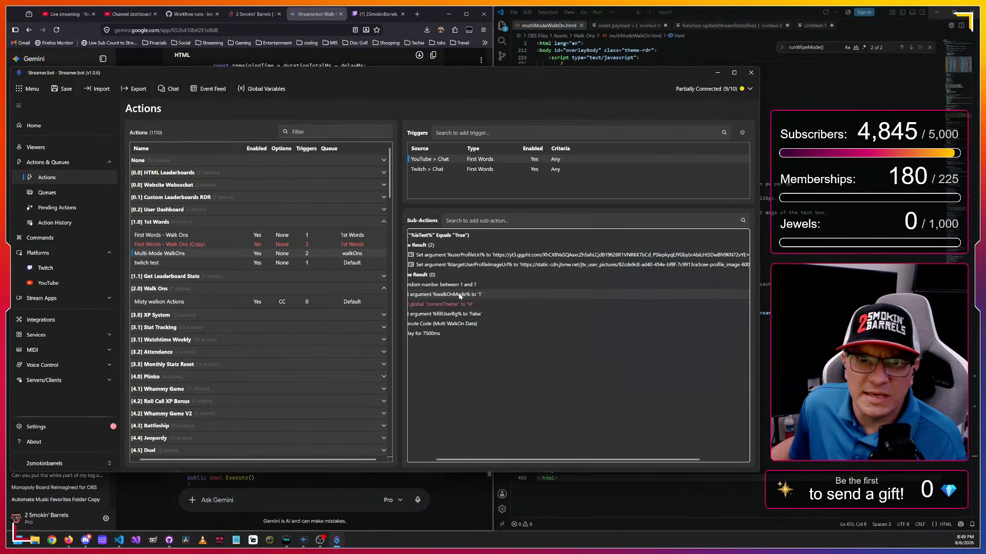
- Test the YouTube First Words trigger and inspect the variables of the latest Multi-Mode WalkOns run in the action history
right_click(473, 172)
key("Escape")
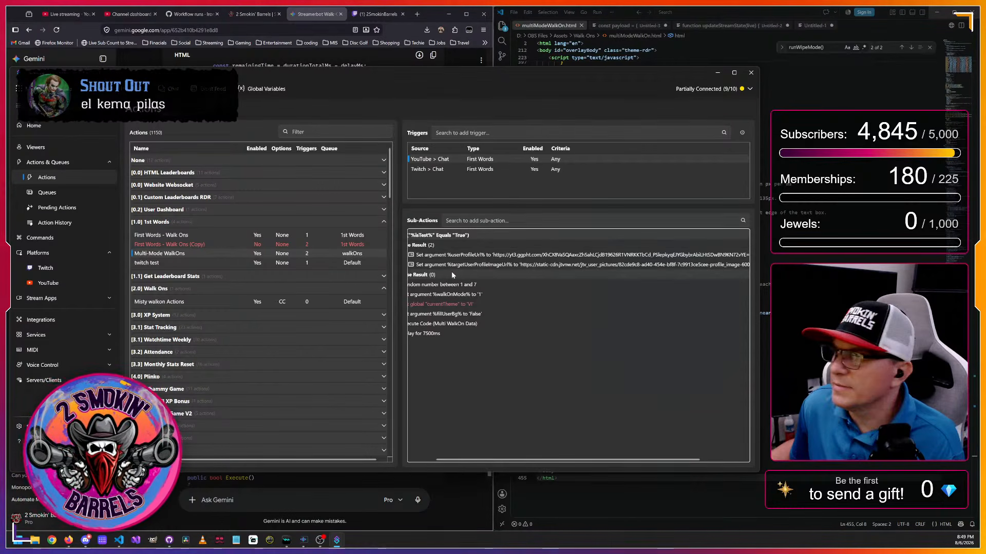
left_click(69, 225)
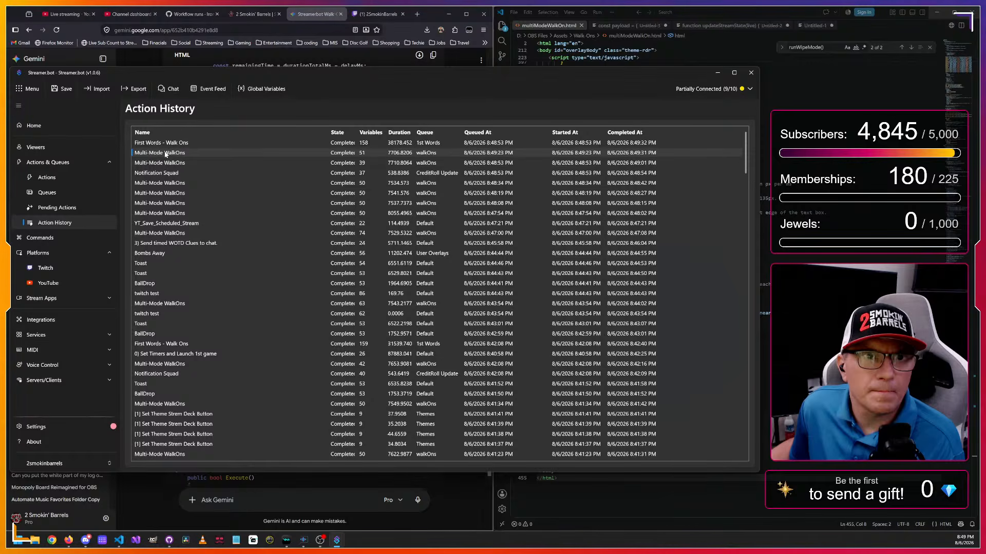
double_click(163, 153)
scroll(233, 368, "down", 8)
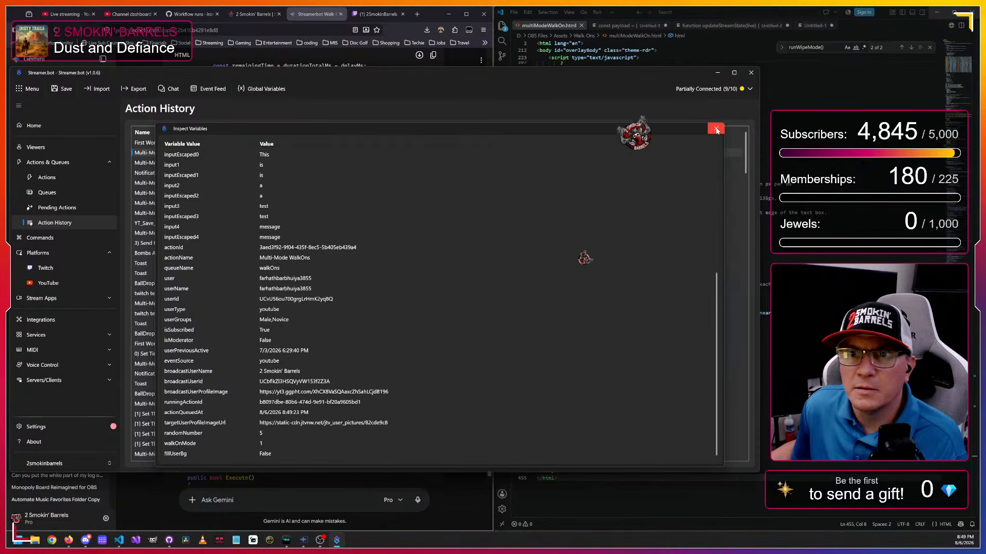
left_click(717, 131)
- Return to the actions and set the walkOnMode argument of Multi-Mode WalkOns to %randomNumber%
left_click(66, 178)
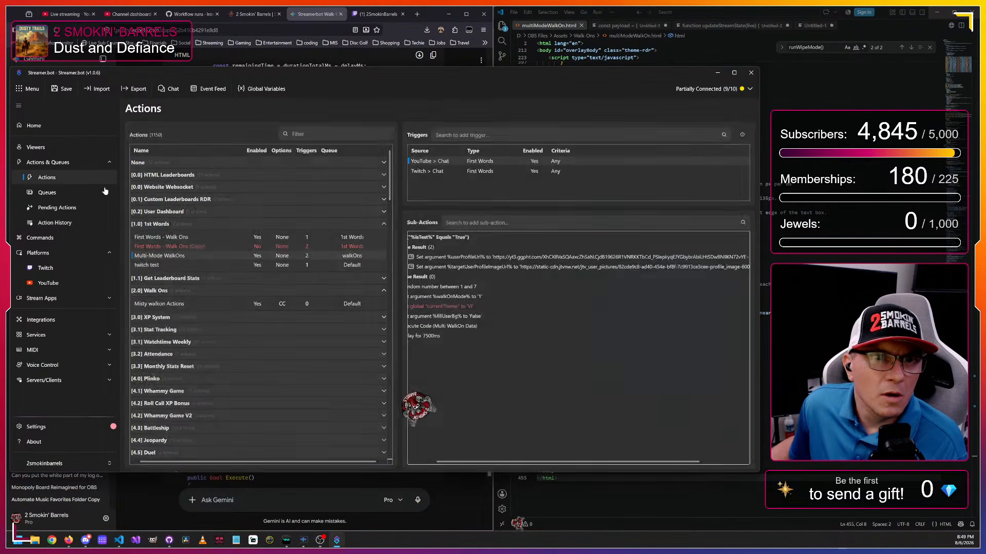
double_click(461, 297)
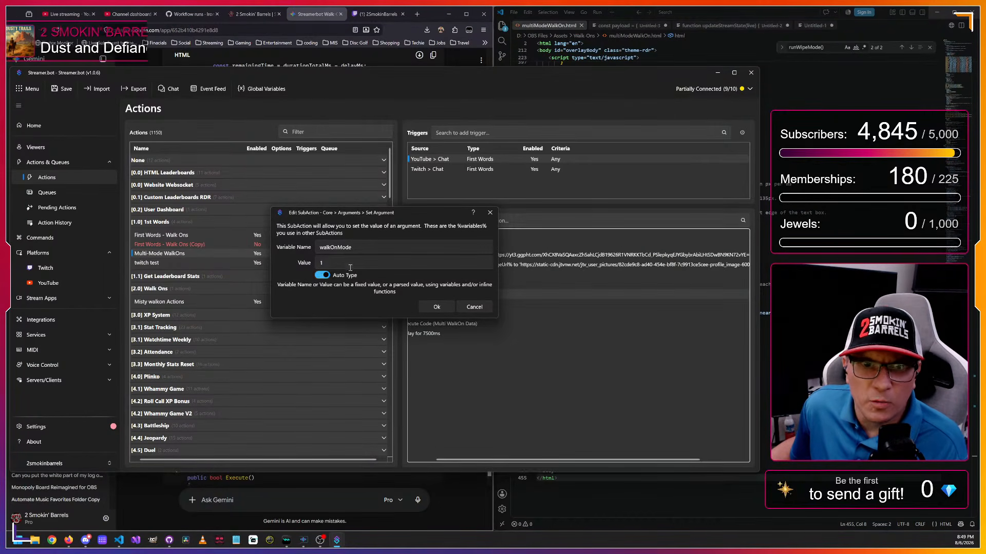
left_click_drag(350, 267, 288, 263)
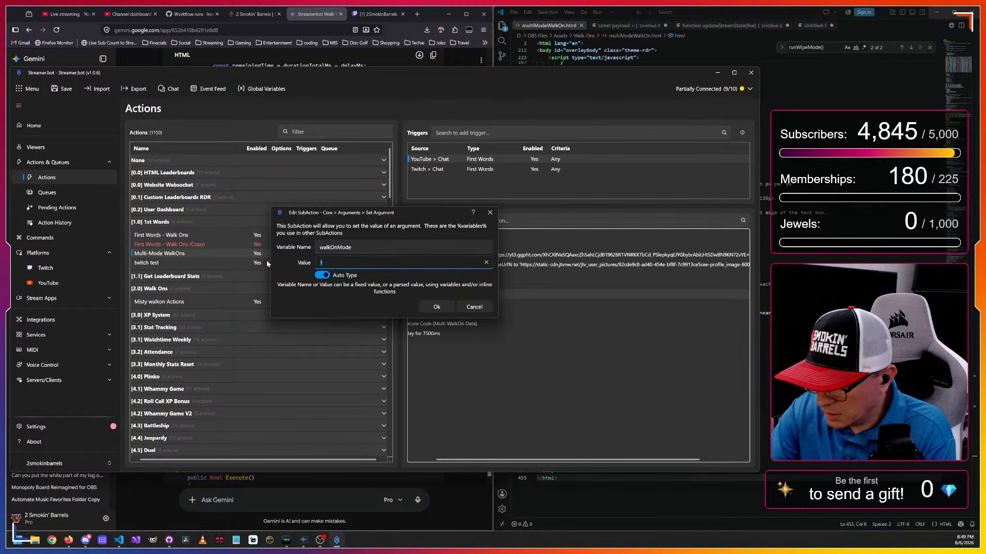
type("%randomNumber%")
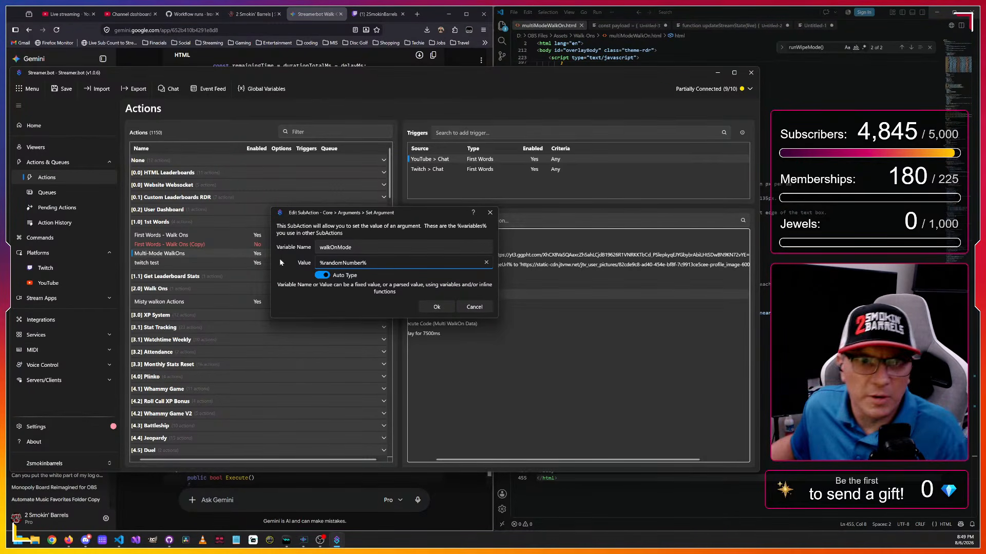
left_click(422, 306)
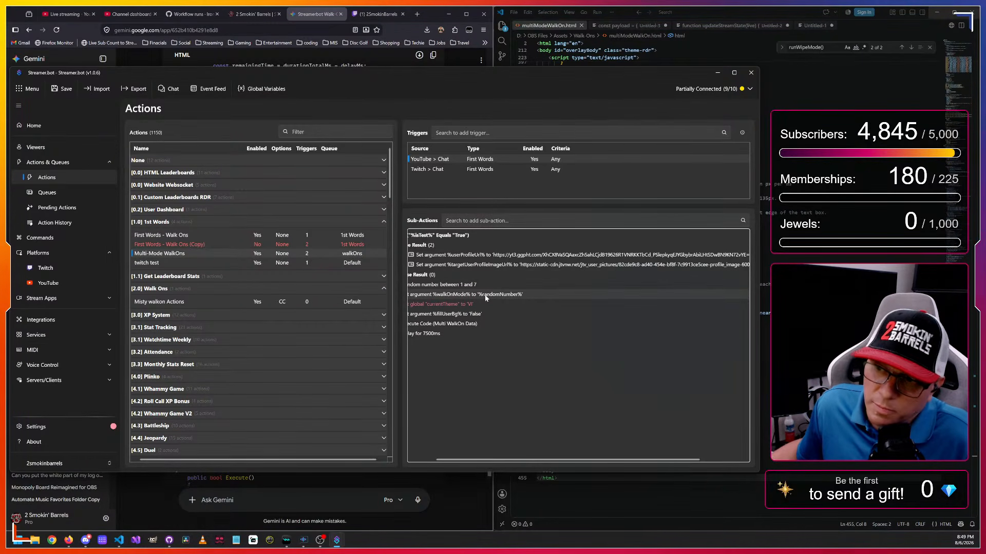
- Test the YouTube First Words trigger several times with the random walk-on mode
right_click(490, 160)
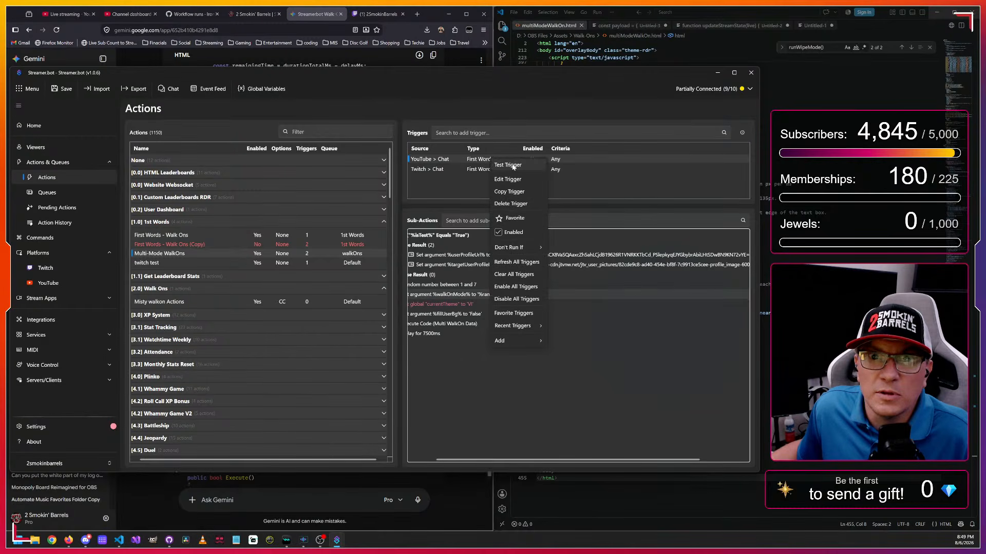
right_click(506, 159)
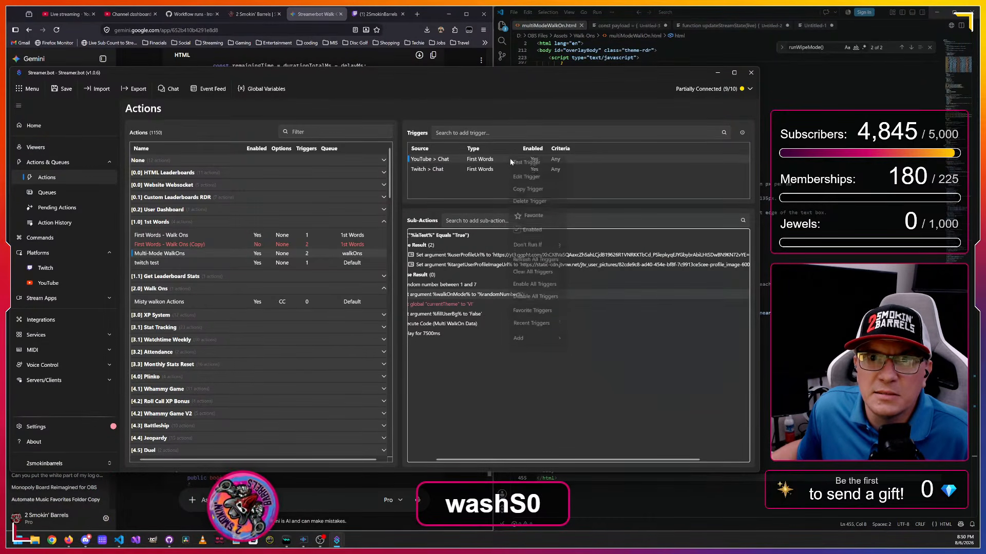
right_click(518, 159)
left_click(534, 165)
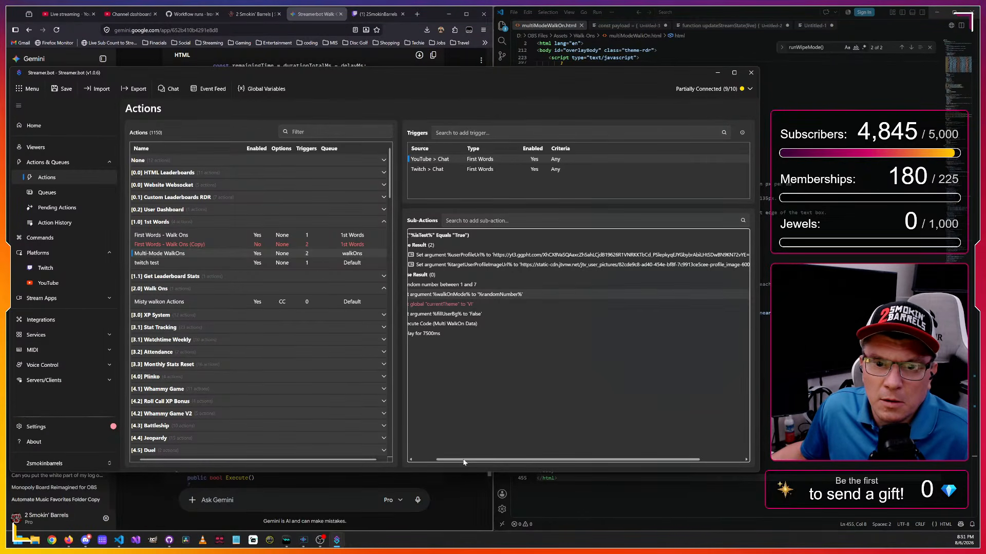
- Add an OBS Studio Get Current Scene sub-action on the Default connection and move it above the random number sub-action
left_click_drag(463, 461, 442, 461)
left_click(474, 220)
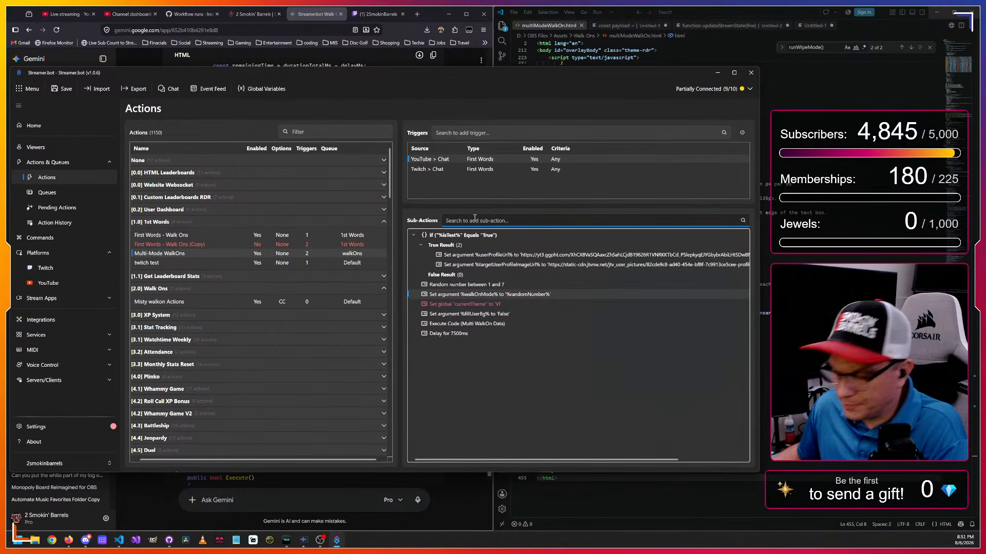
type("curren")
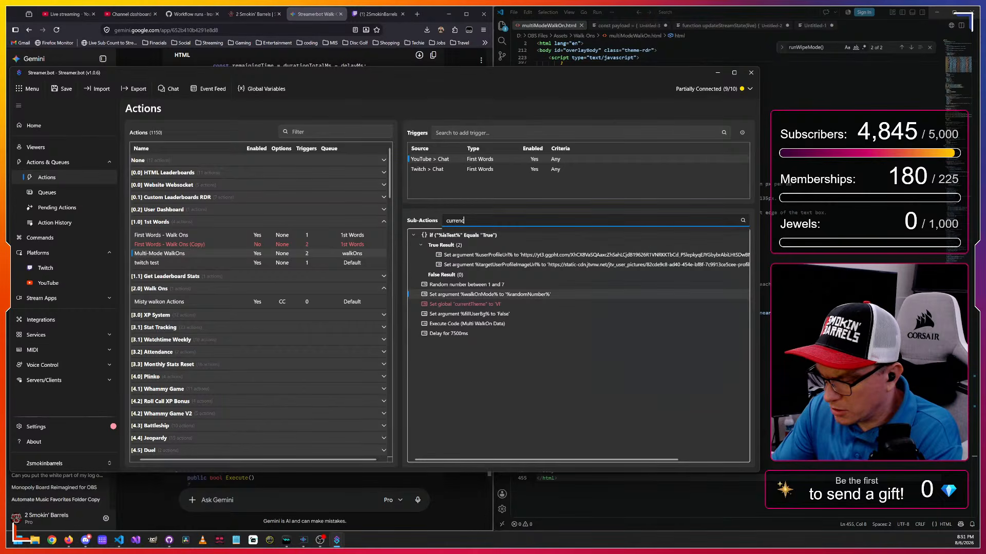
type("t scene")
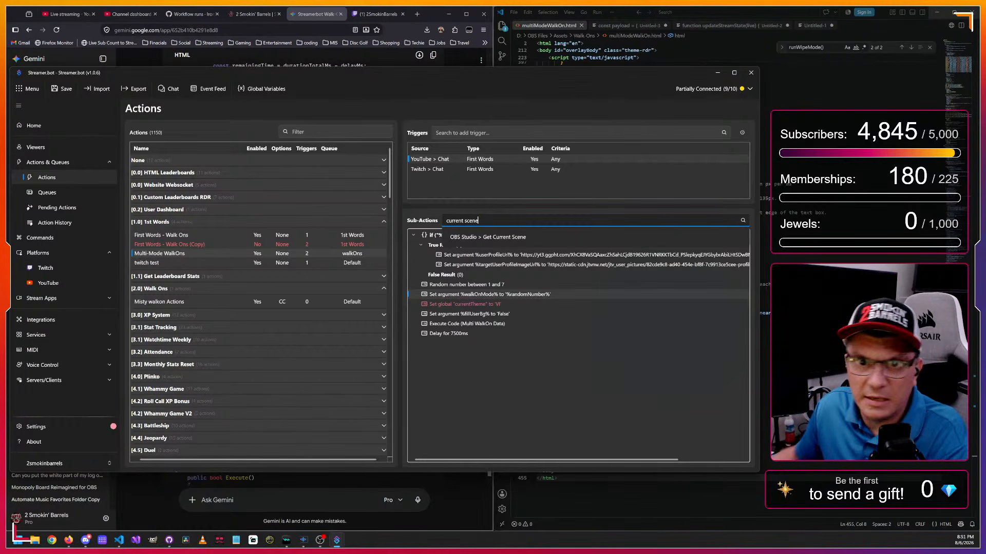
left_click(496, 240)
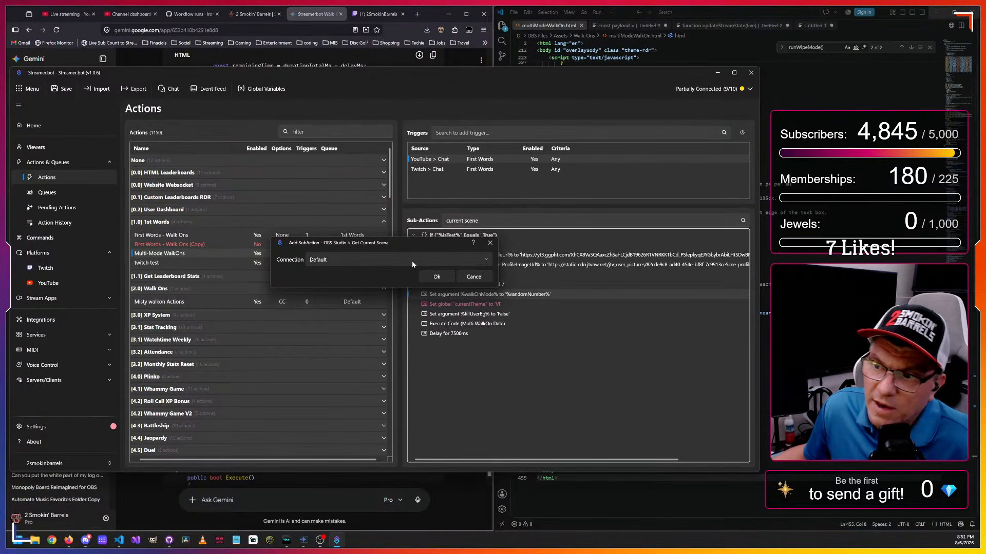
left_click(377, 262)
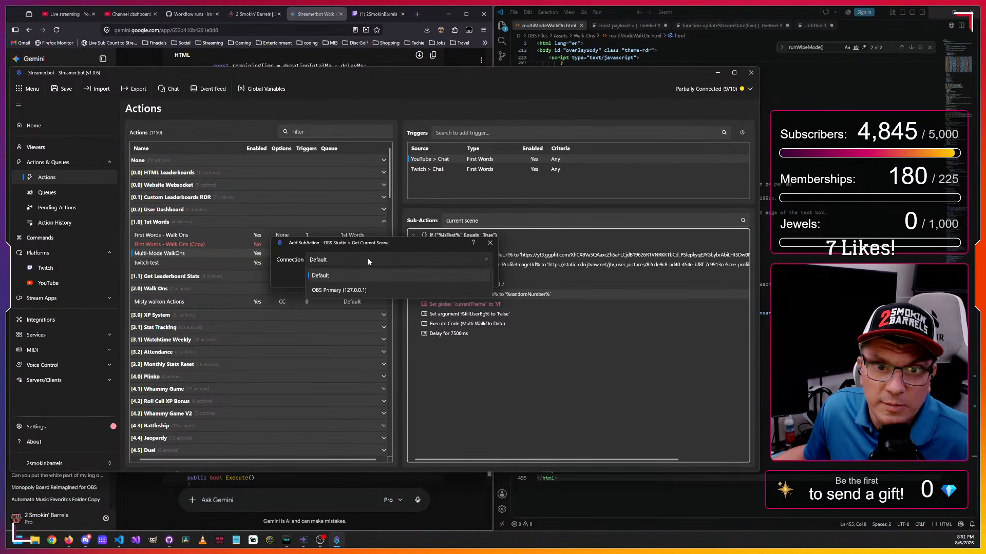
left_click(340, 277)
left_click(432, 277)
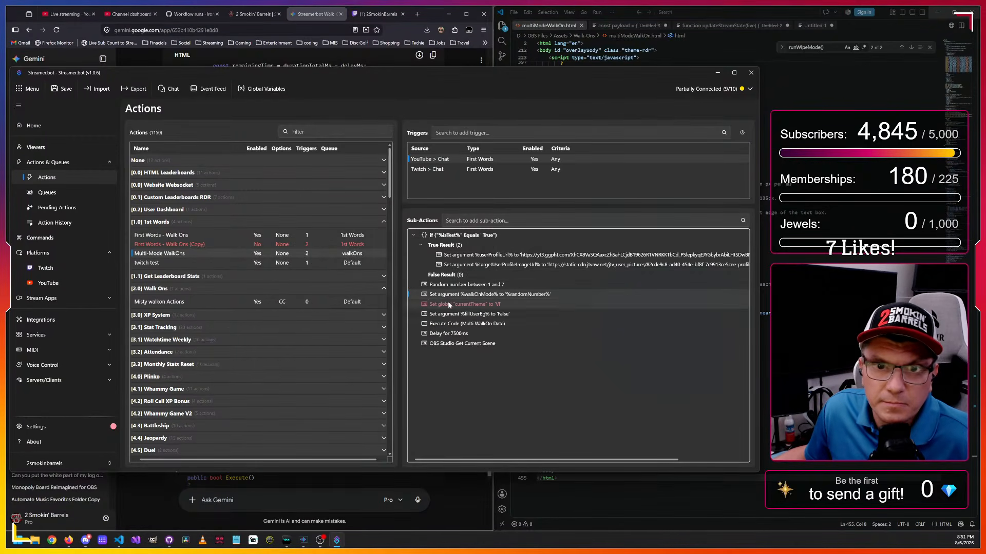
left_click_drag(457, 345, 425, 285)
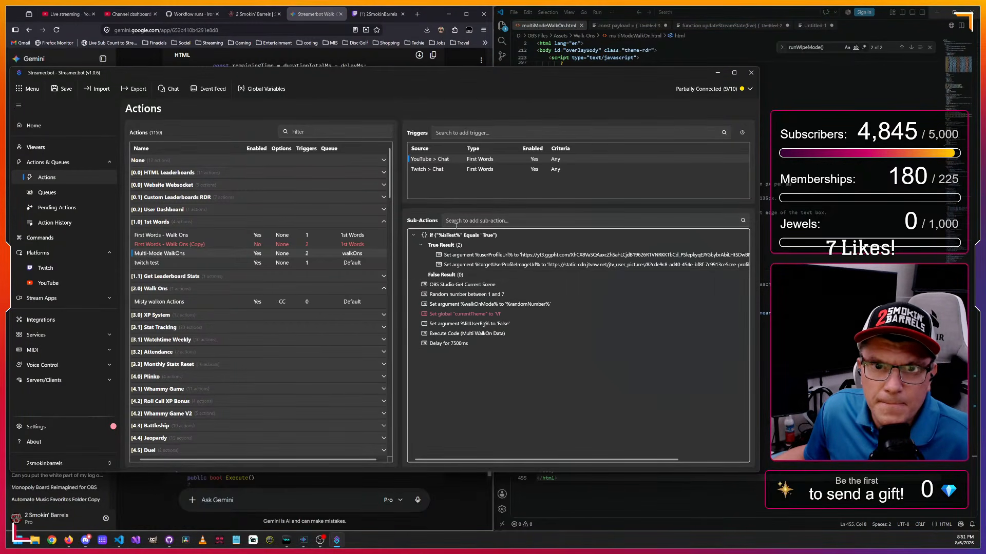
- Add an If/Else sub-action with the placeholder input fdaa and the Equals operation to Multi-Mode WalkOns
left_click(473, 221)
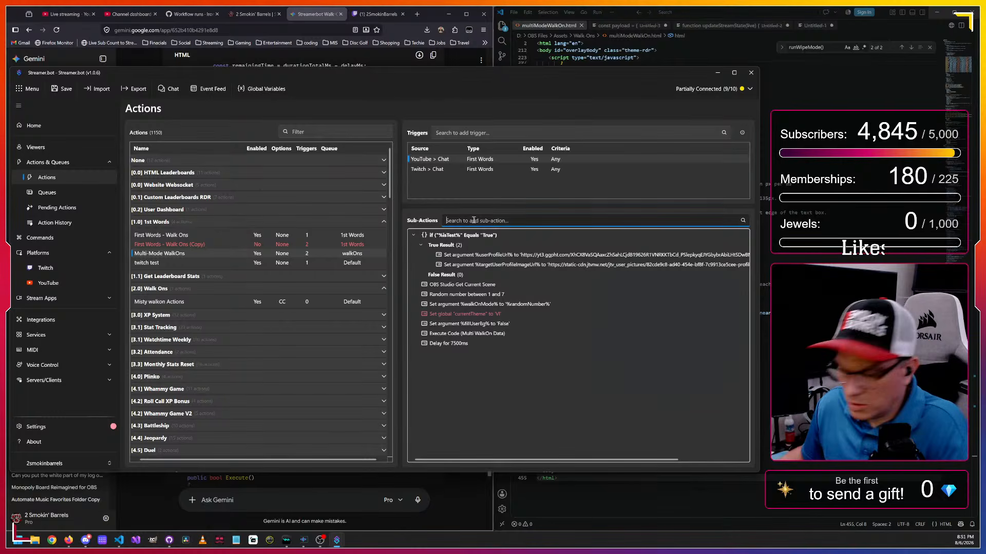
type("if")
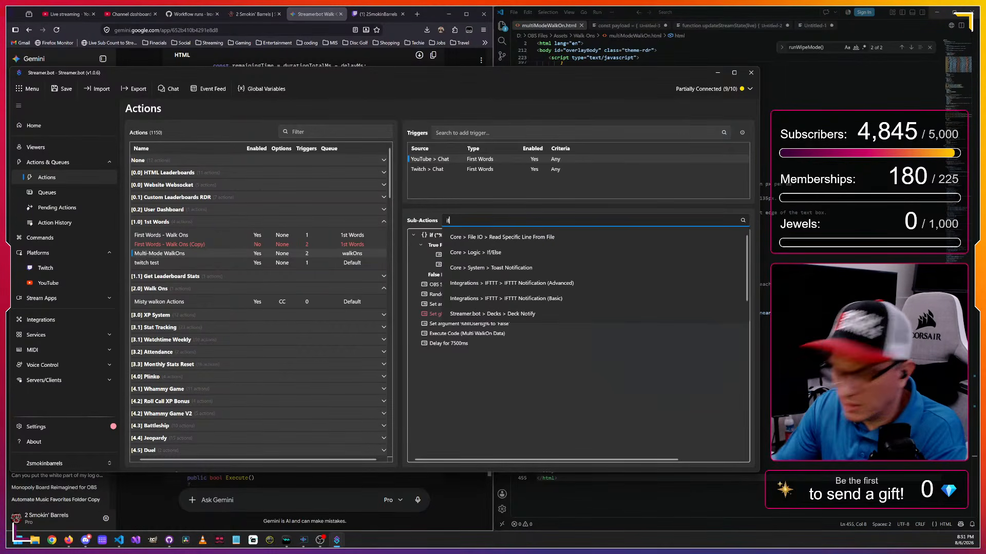
left_click(459, 254)
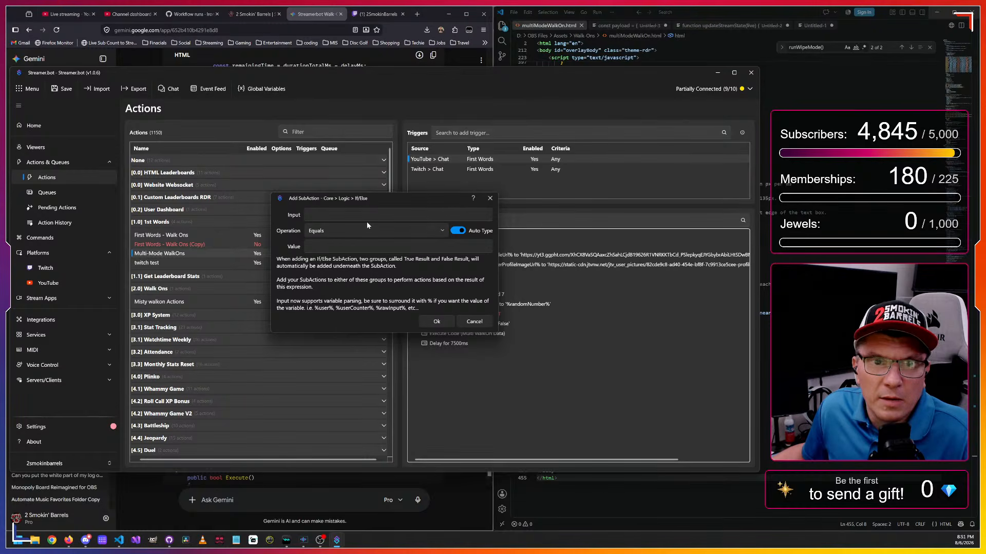
left_click(350, 213)
type("fdaa")
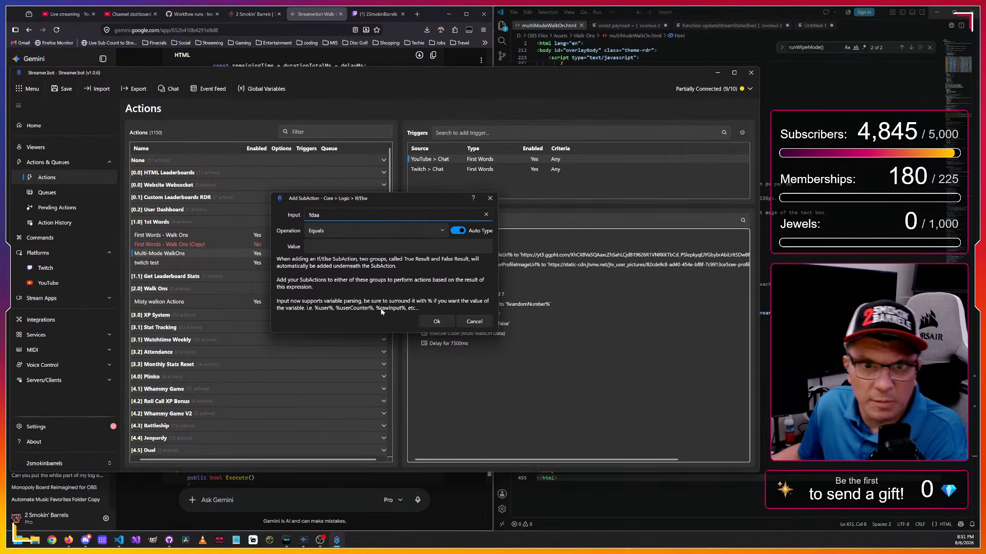
left_click(437, 321)
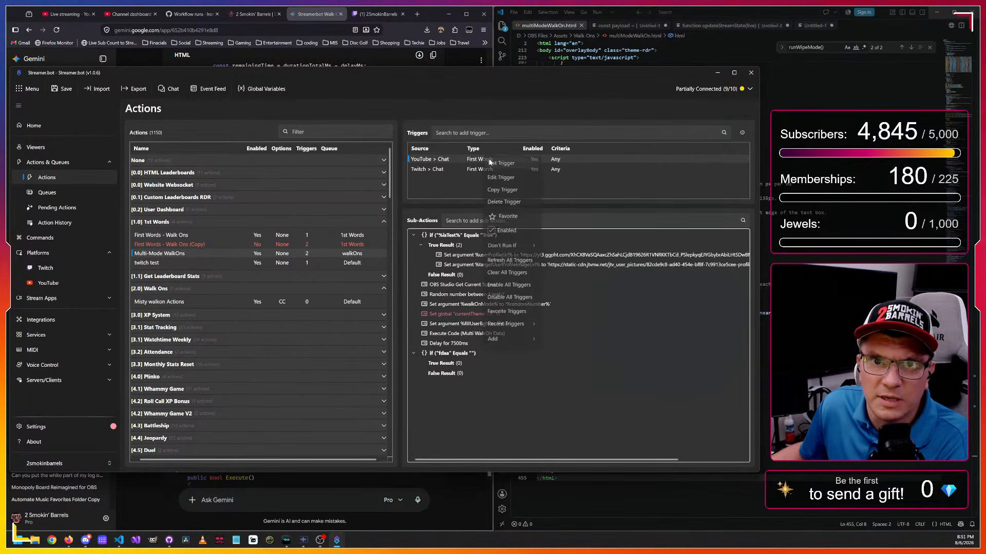
- Test the YouTube First Words trigger and copy the currentScene value from the Multi-Mode WalkOns run in the action history
left_click(55, 223)
right_click(172, 210)
left_click(195, 222)
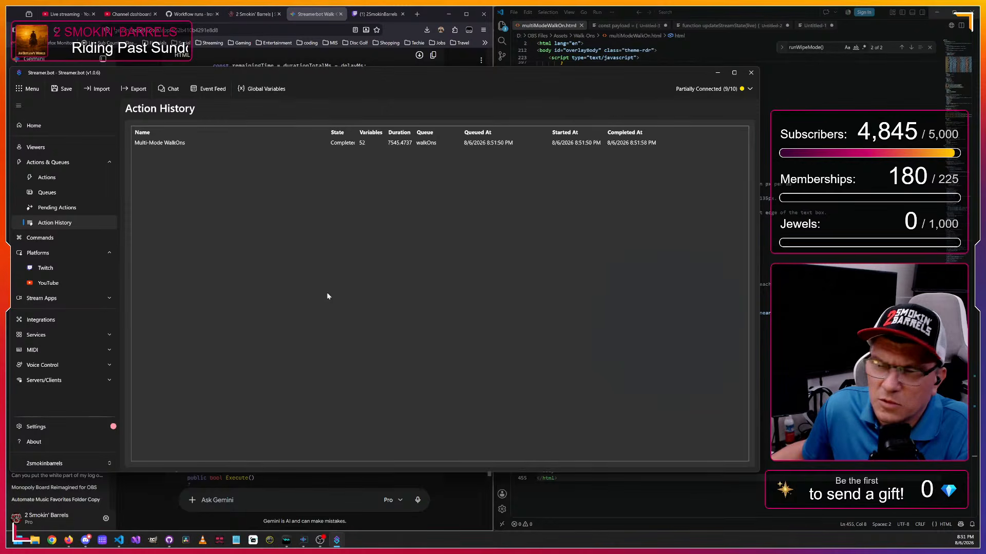
double_click(149, 144)
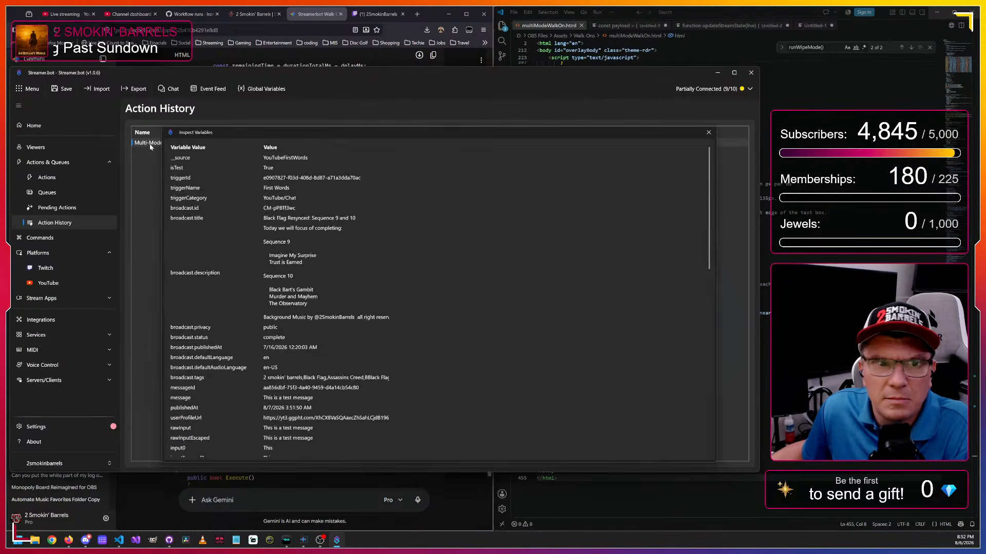
scroll(208, 408, "down", 10)
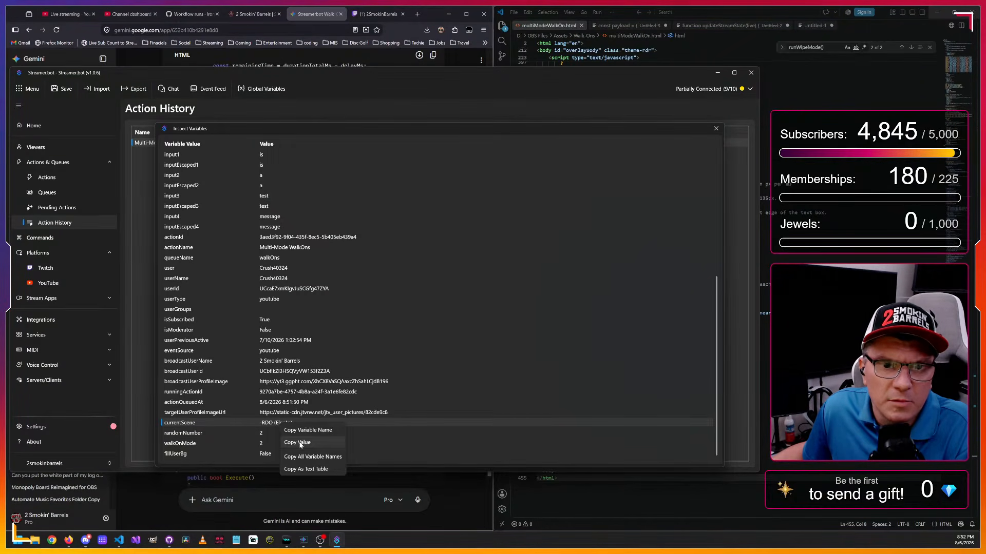
left_click(307, 430)
left_click(716, 129)
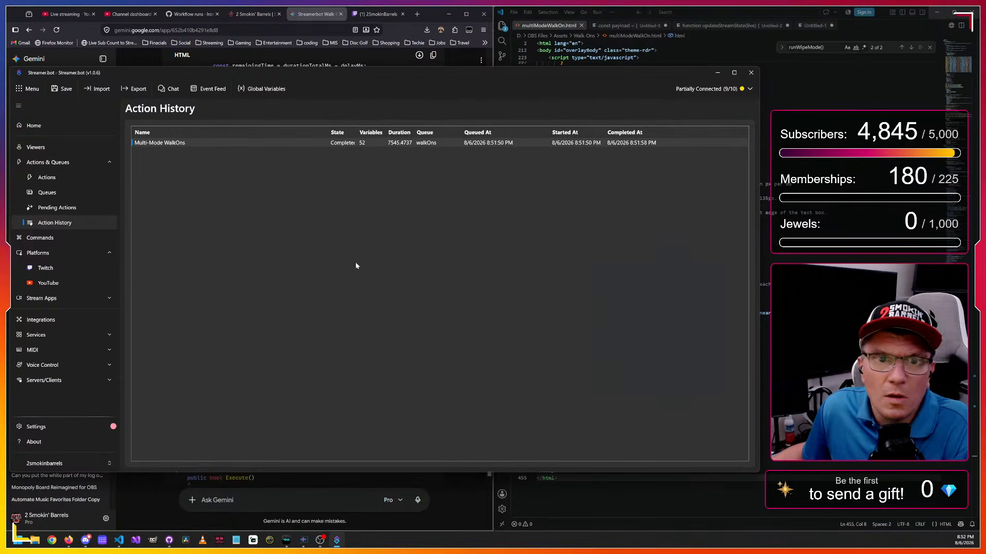
- Return to the actions, move the If/Else directly below Get Current Scene and set its input to %currentScene%
left_click(47, 177)
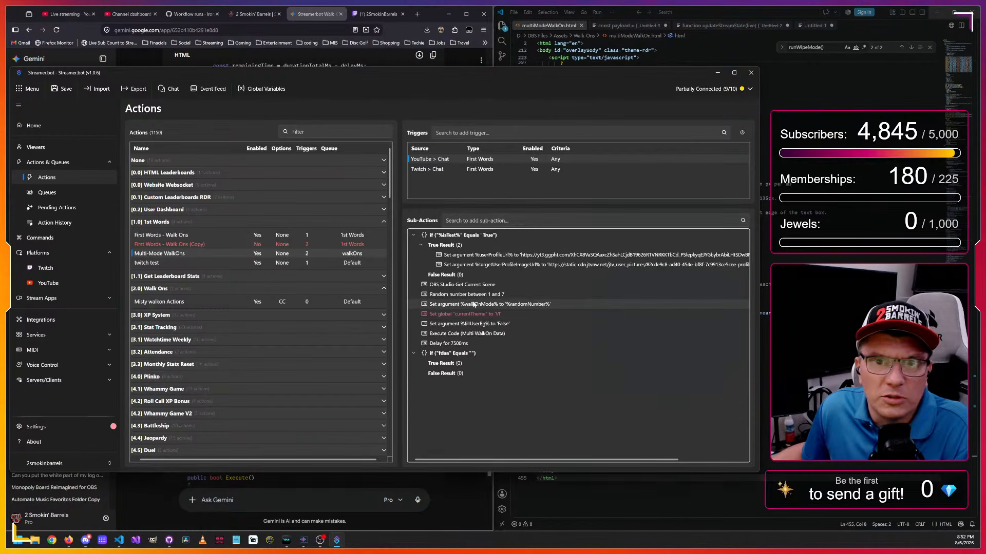
left_click_drag(445, 353, 447, 295)
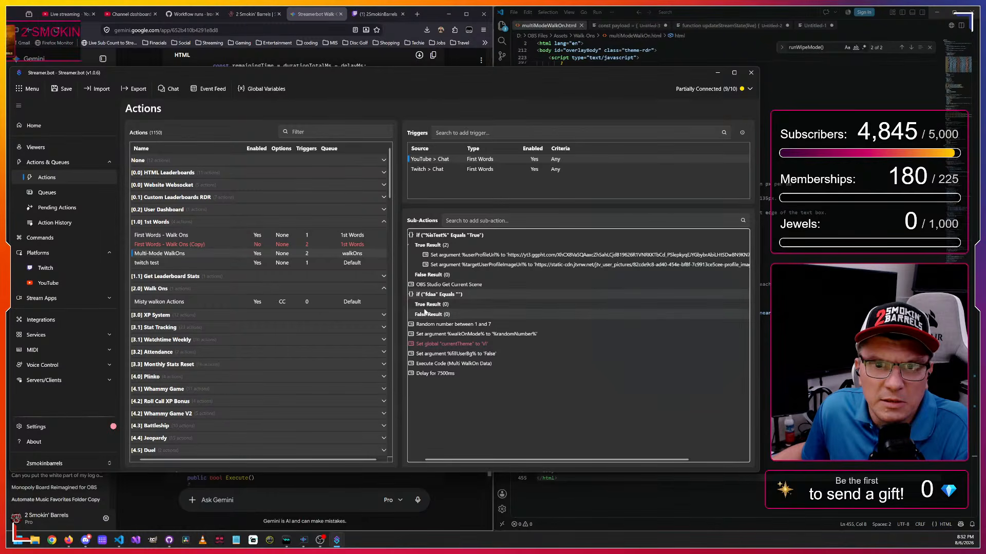
double_click(436, 296)
key("ctrl+a")
type("%")
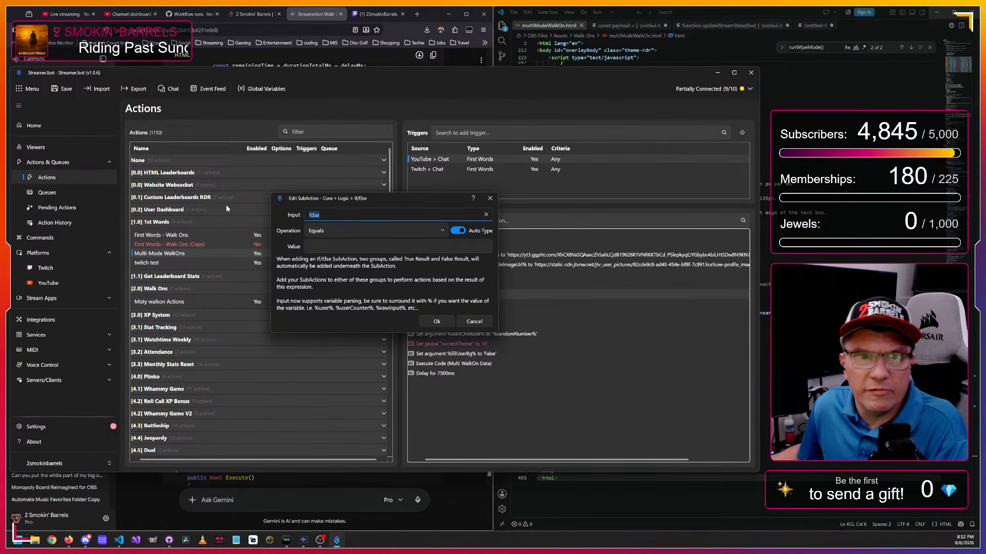
type("current%")
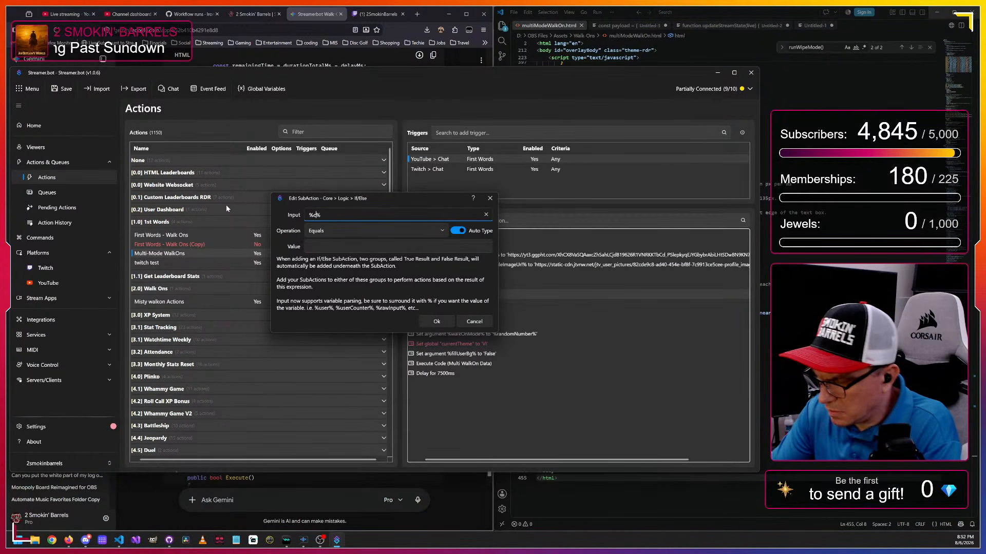
type("Scene")
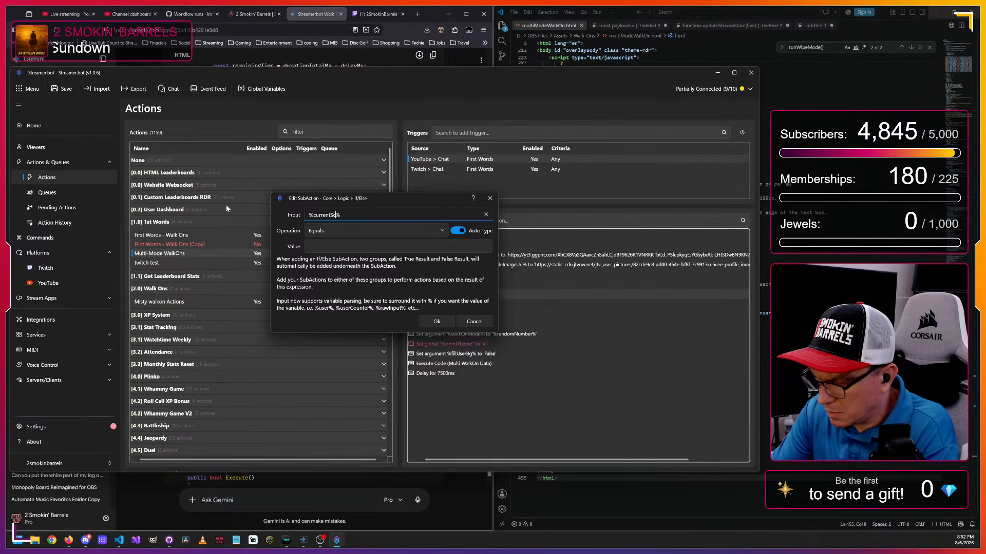
- Paste the copied scene name as the If/Else comparison value and change it to -RDO (Starting)
left_click(319, 242)
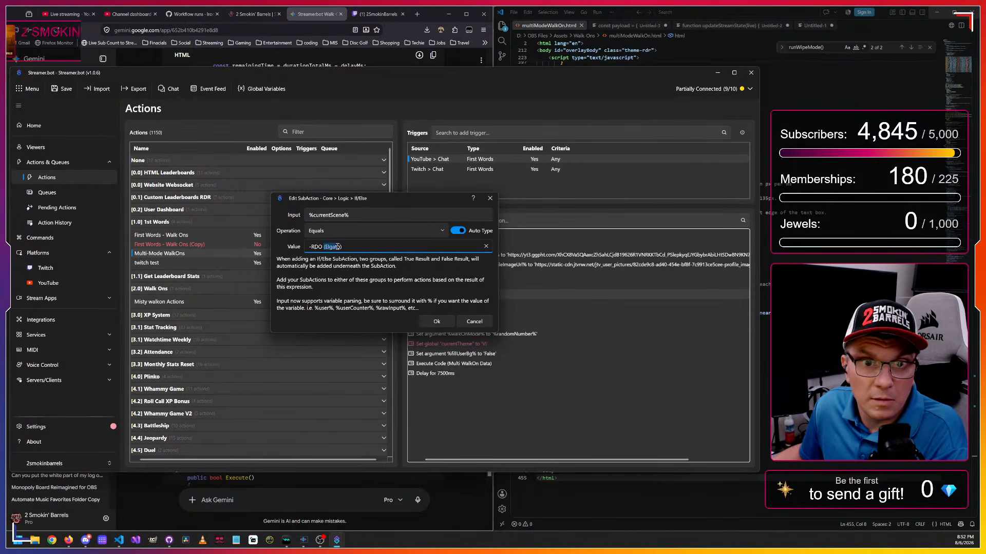
left_click_drag(323, 247, 341, 247)
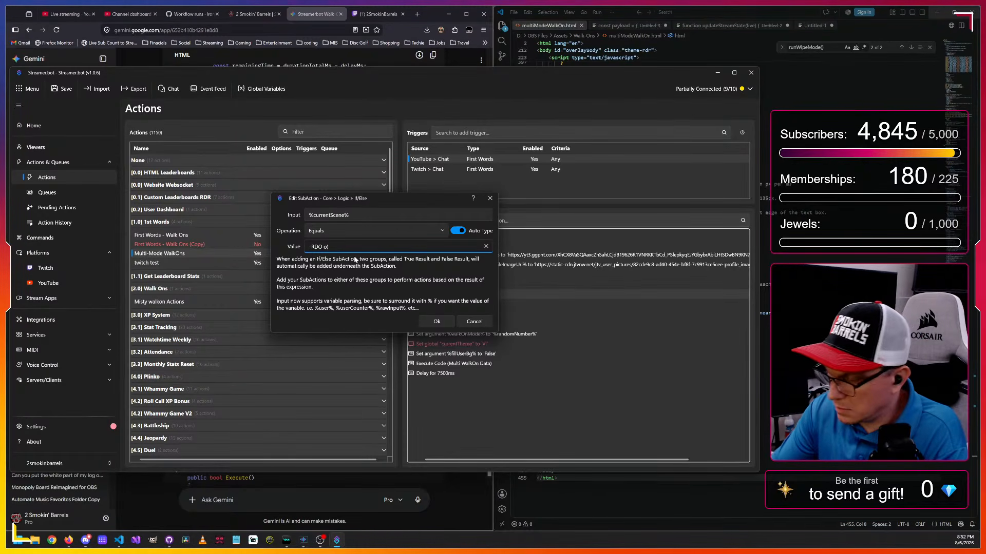
type("Start")
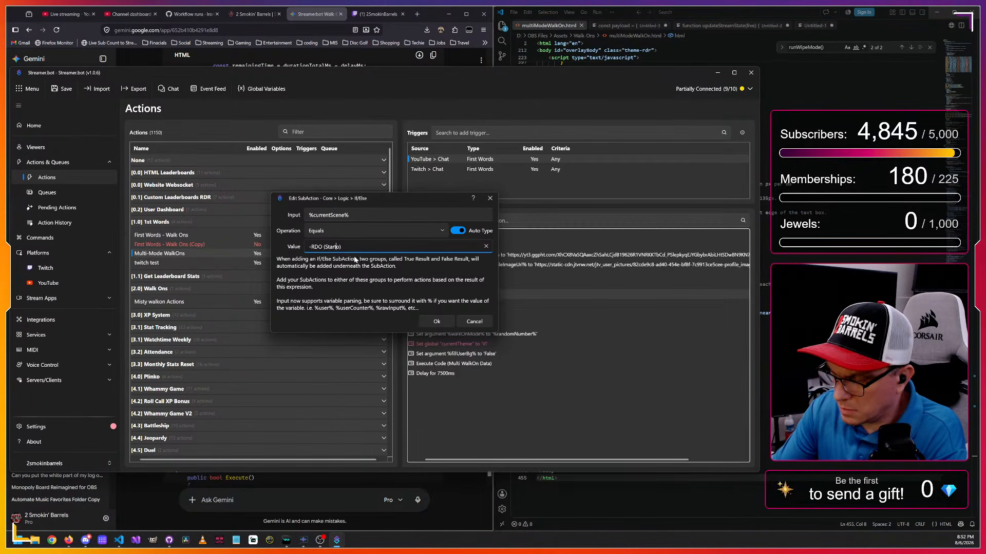
key("BackSpace")
key("BackSpace")
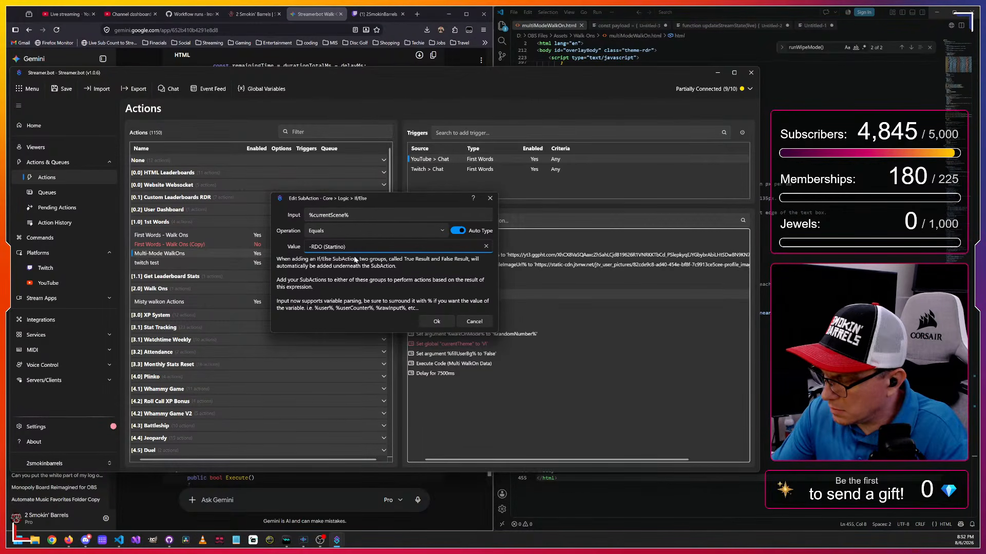
type("rtin")
key("Delete")
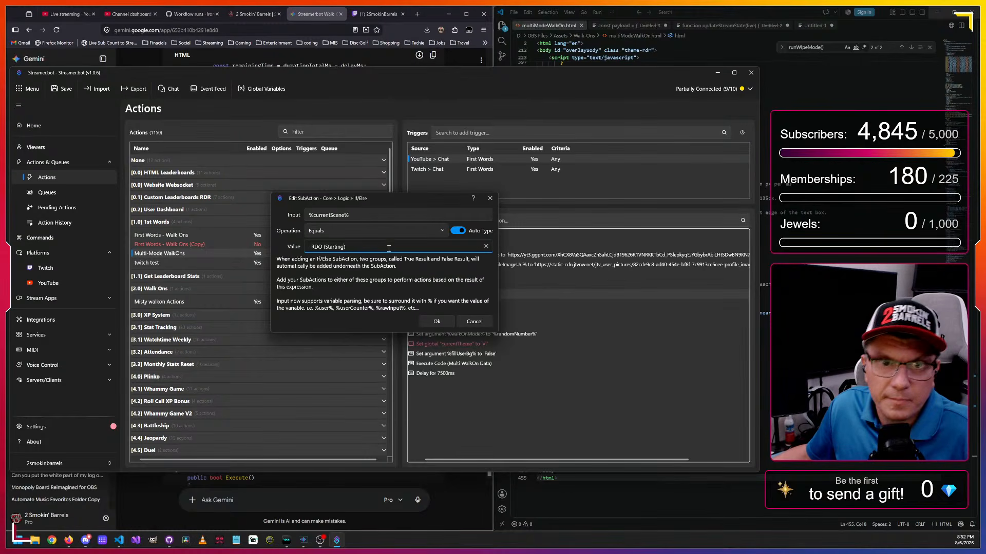
left_click(434, 321)
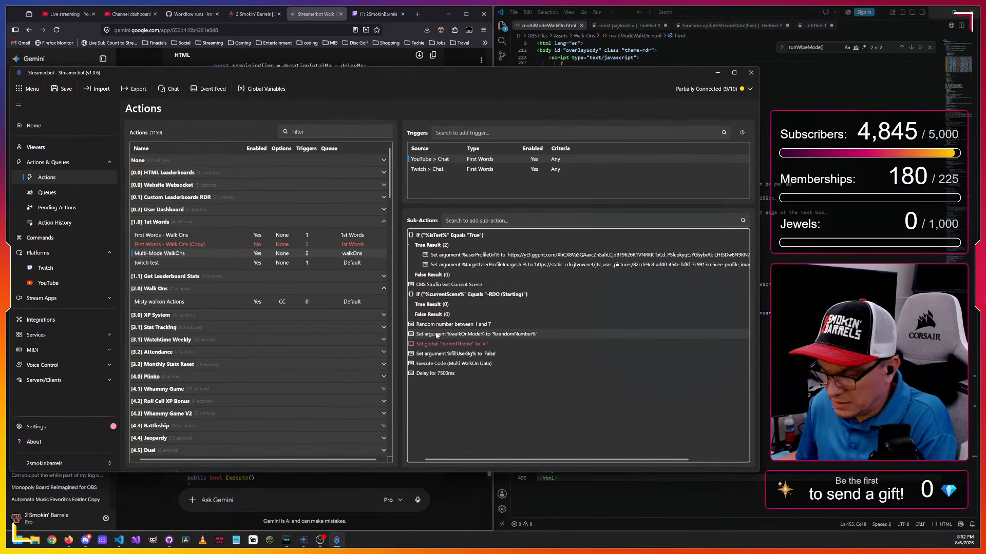
- Copy the walkOnMode argument into the True Result of the current scene condition and set its value to 7
left_click_drag(457, 385, 472, 307)
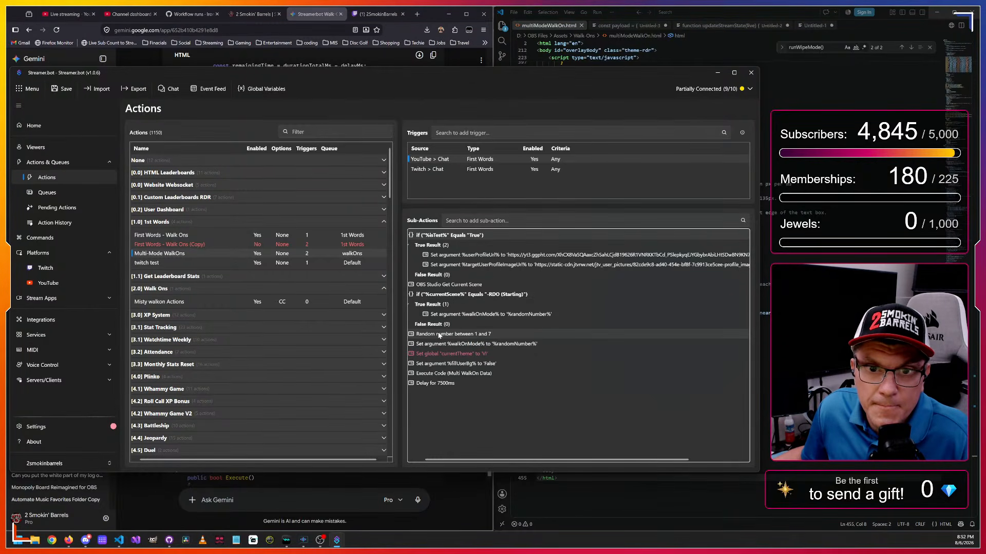
double_click(424, 312)
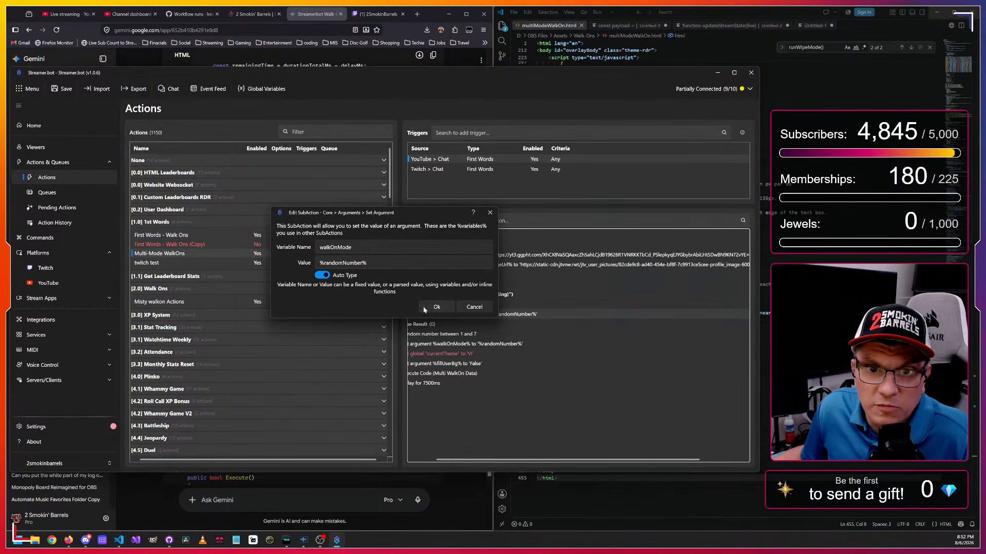
left_click(381, 263)
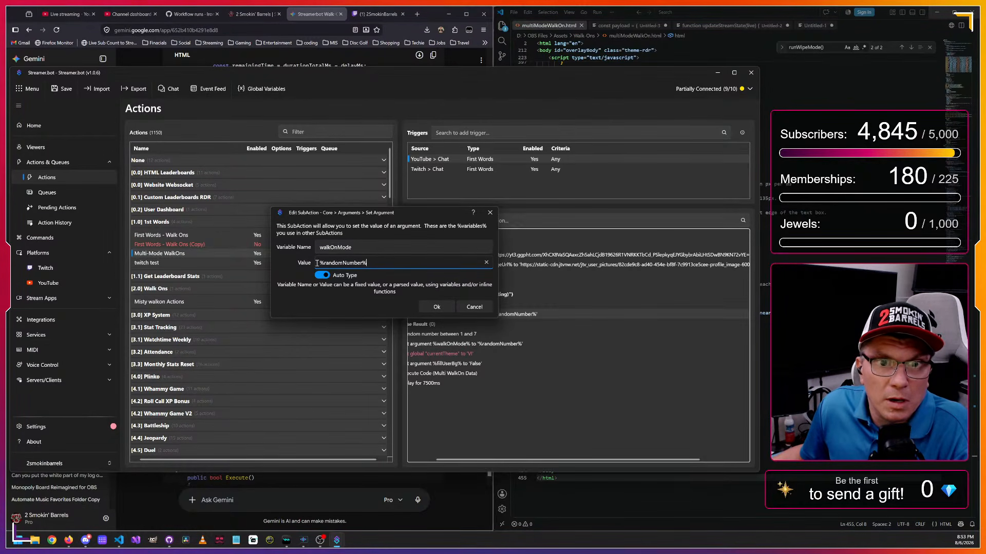
left_click_drag(380, 263, 294, 261)
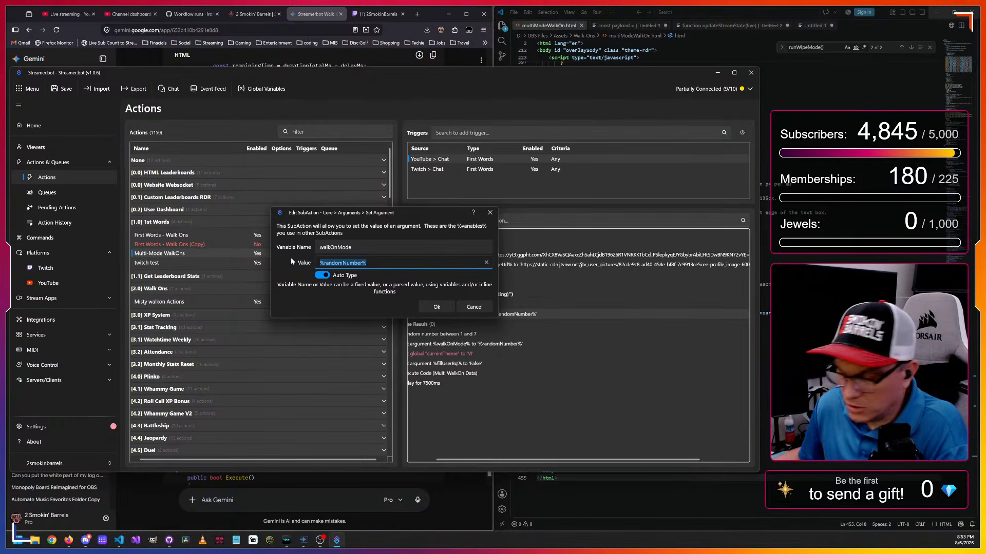
type("7")
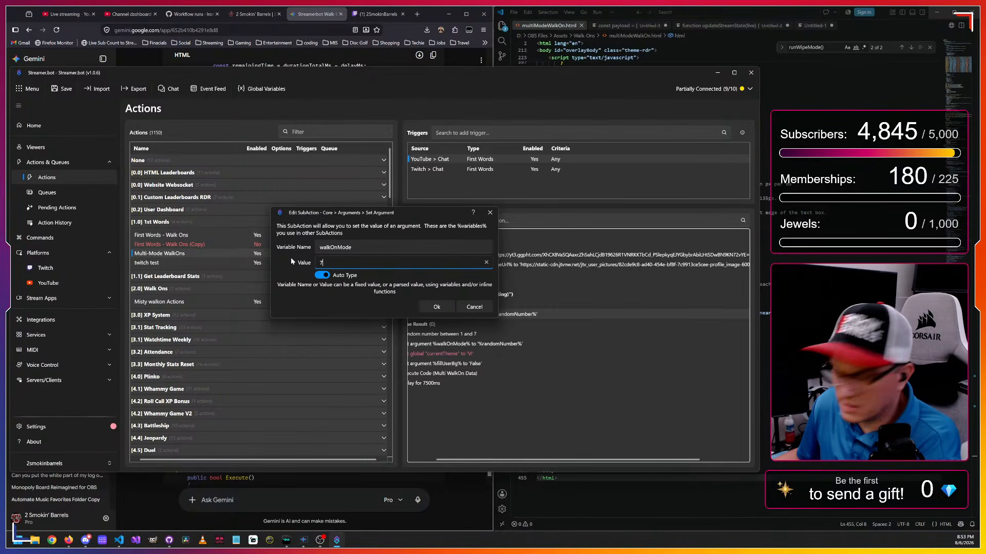
left_click(436, 306)
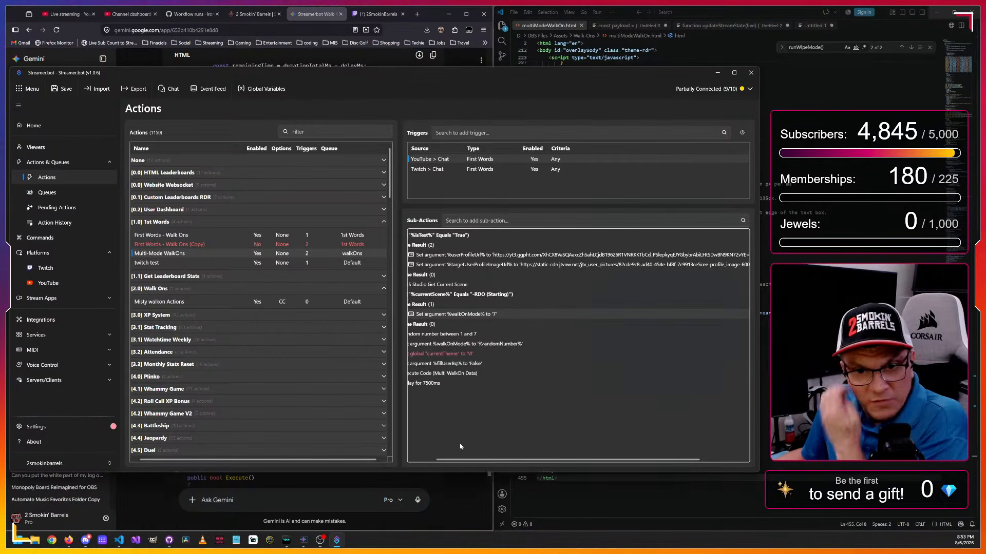
- Move the random number sub-action and the %randomNumber% walkOnMode argument above Get Current Scene
left_click_drag(463, 461, 440, 461)
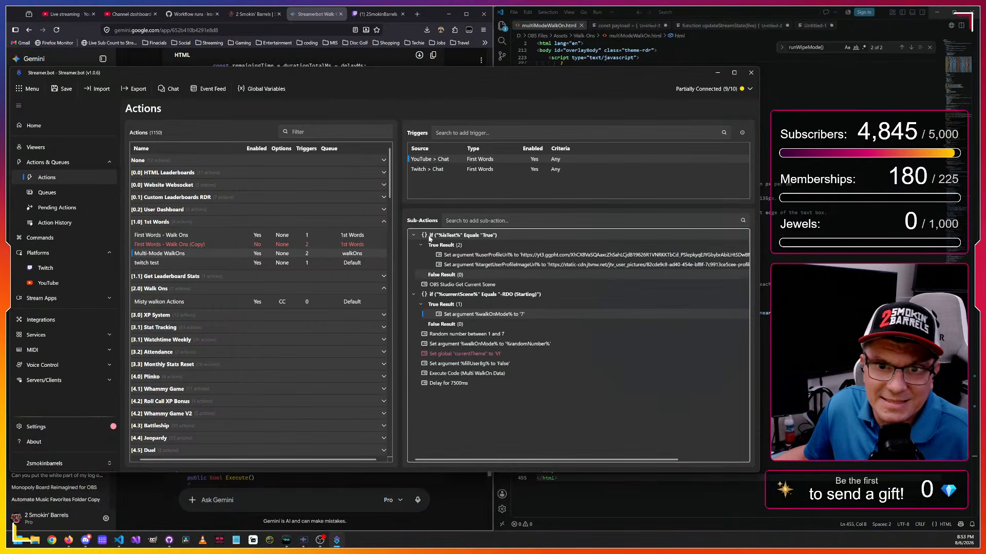
left_click_drag(486, 338, 476, 296)
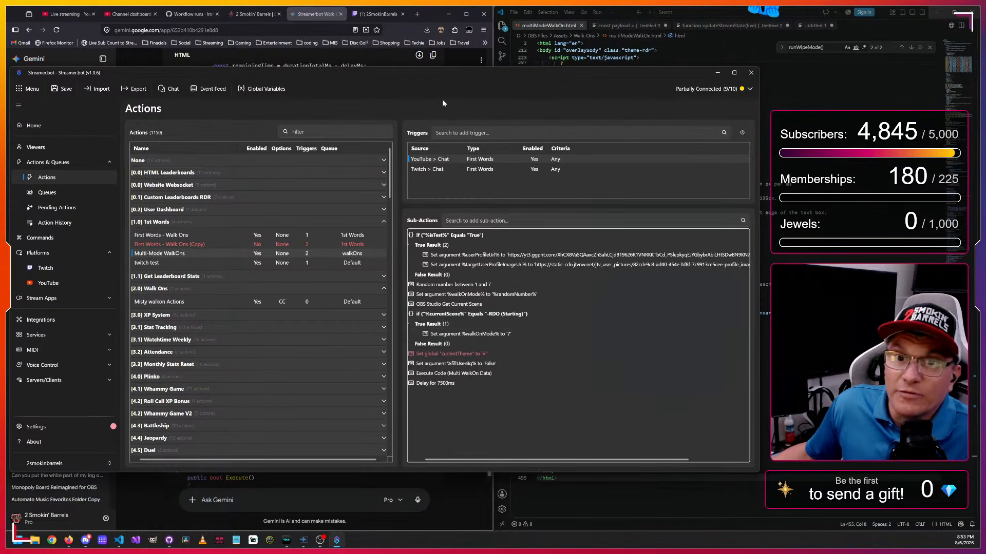
- Test the YouTube First Words trigger of the Multi-Mode WalkOns action
right_click(498, 157)
right_click(513, 157)
left_click(525, 164)
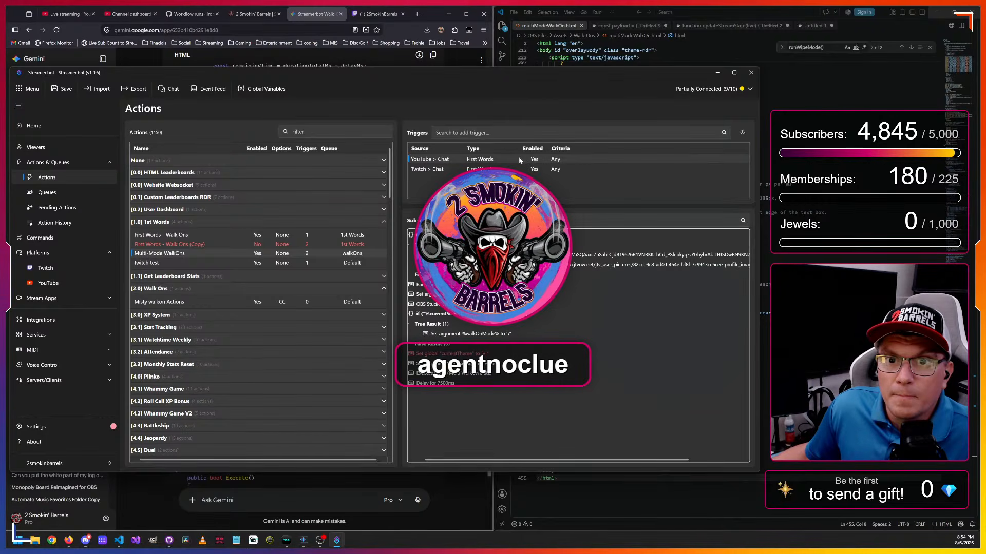
right_click(512, 164)
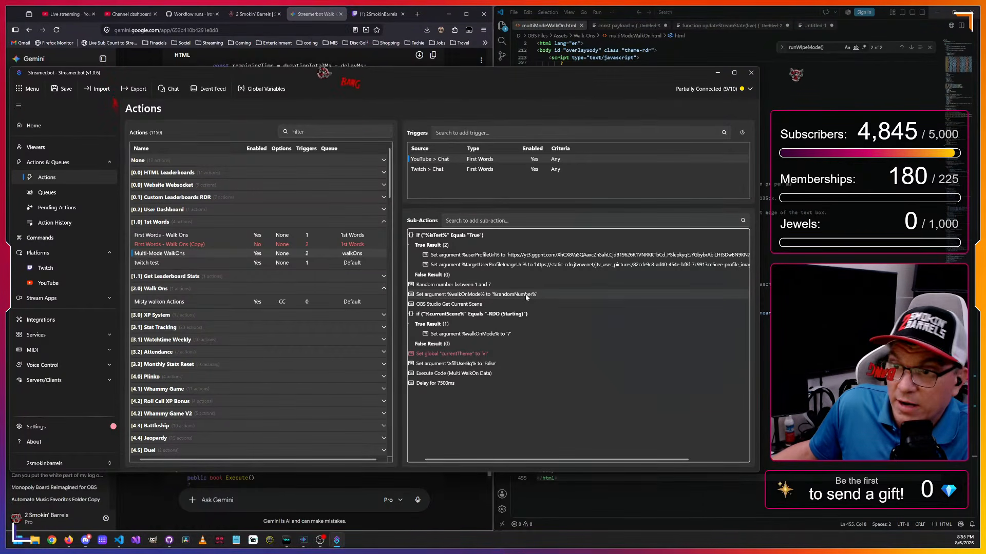
- Duplicate the %randomNumber% walkOnMode argument directly below the original and disable the original
right_click(500, 296)
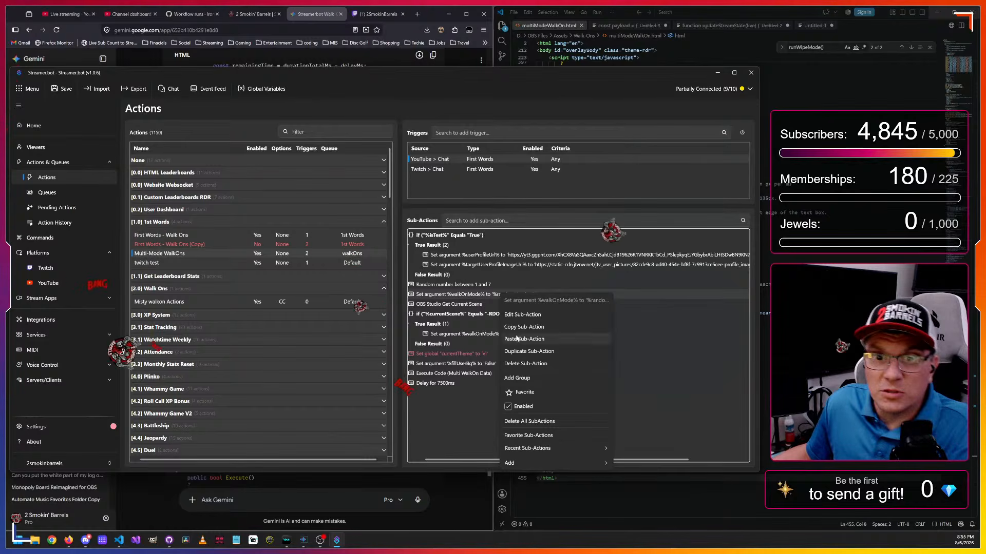
left_click(529, 348)
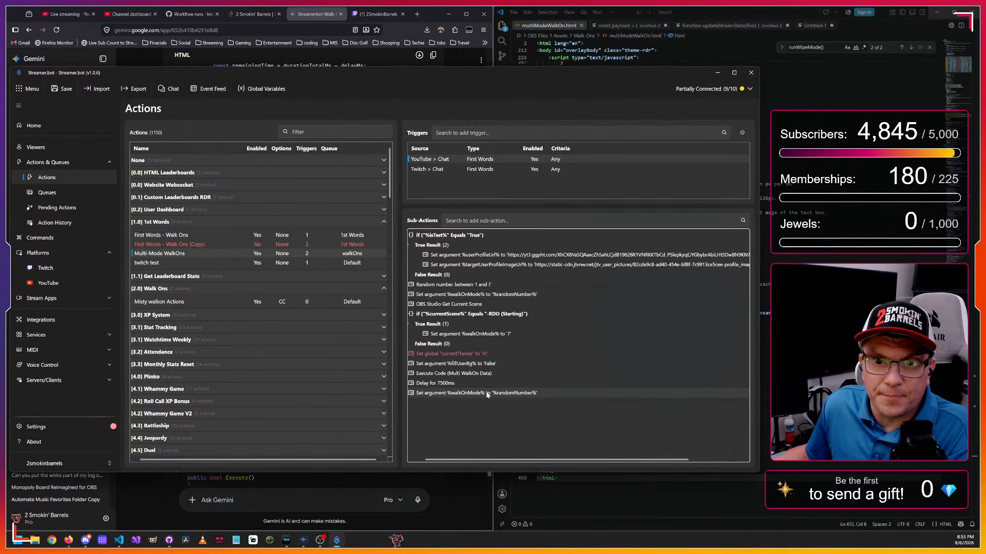
left_click_drag(473, 392, 495, 302)
right_click(498, 296)
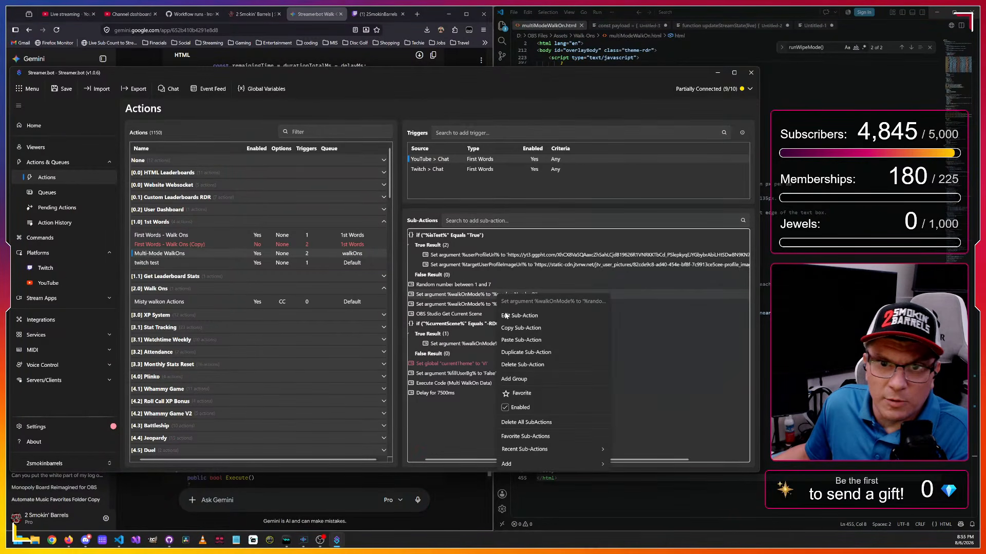
left_click(519, 315)
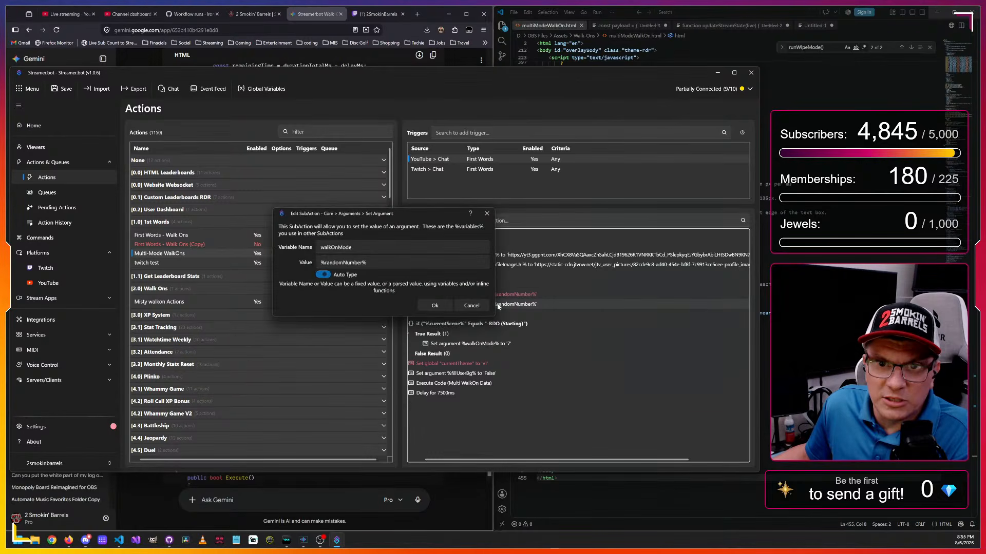
- Set the duplicated walkOnMode argument's value to 5 and test the YouTube First Words trigger
double_click(376, 266)
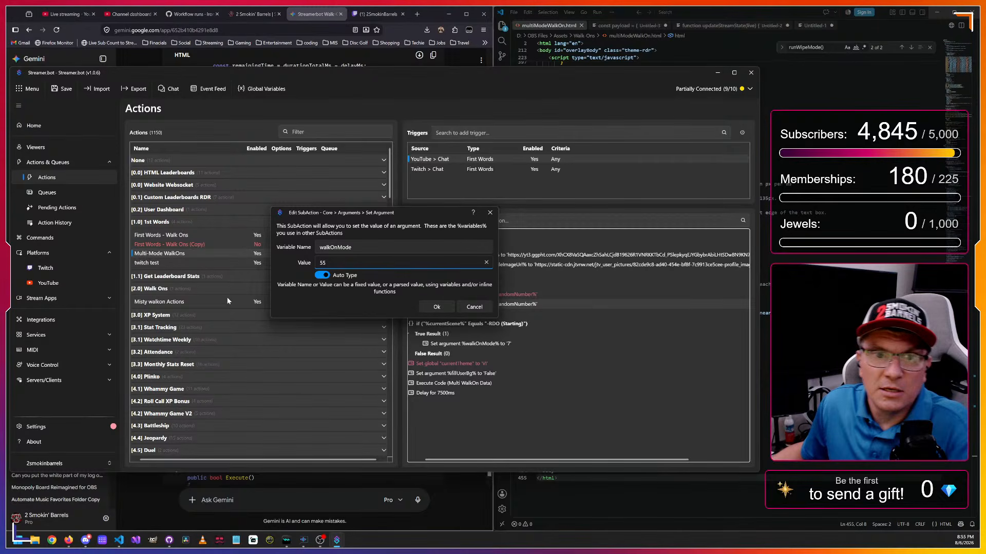
key("BackSpace")
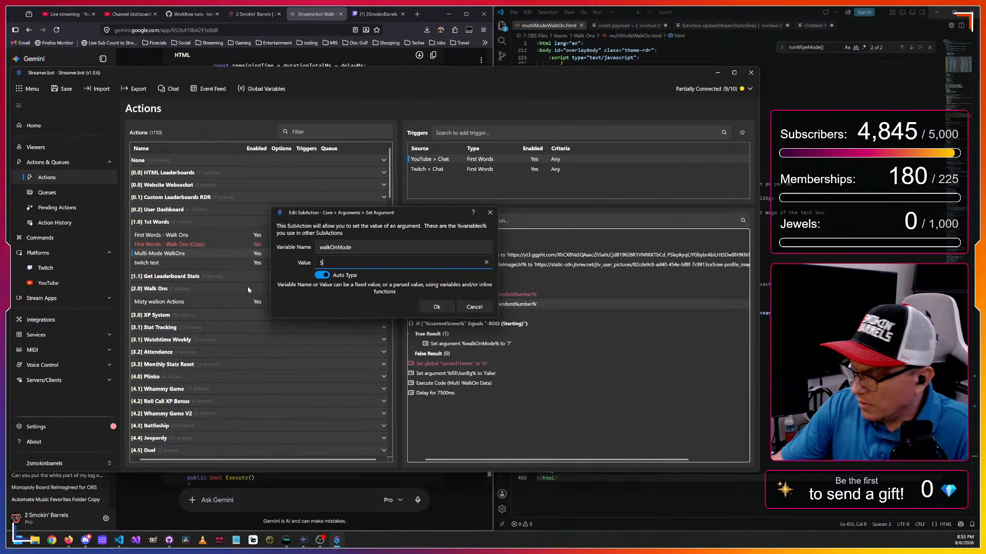
left_click(436, 307)
right_click(497, 157)
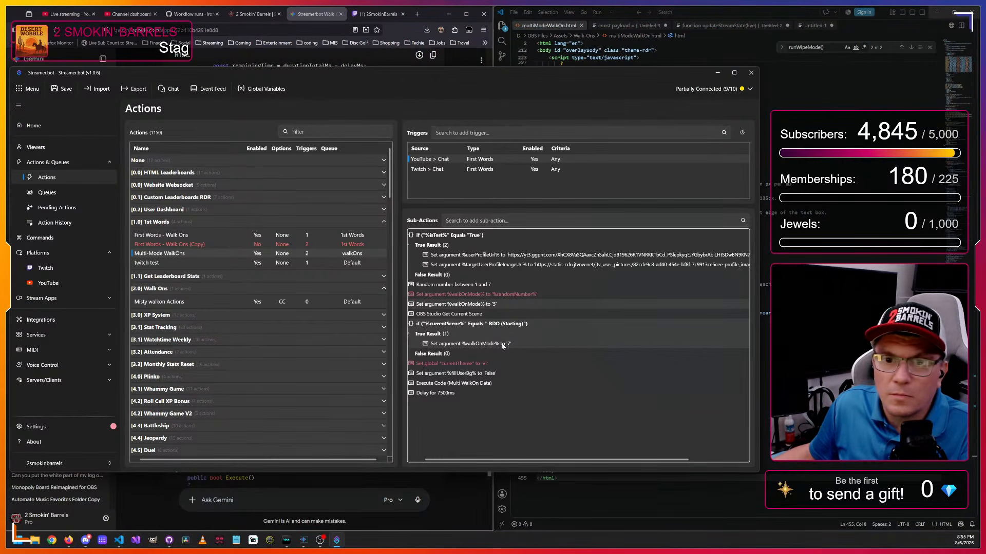
- Set the duplicated walkOnMode argument's value to 6 and test the Twitch First Words trigger
double_click(465, 304)
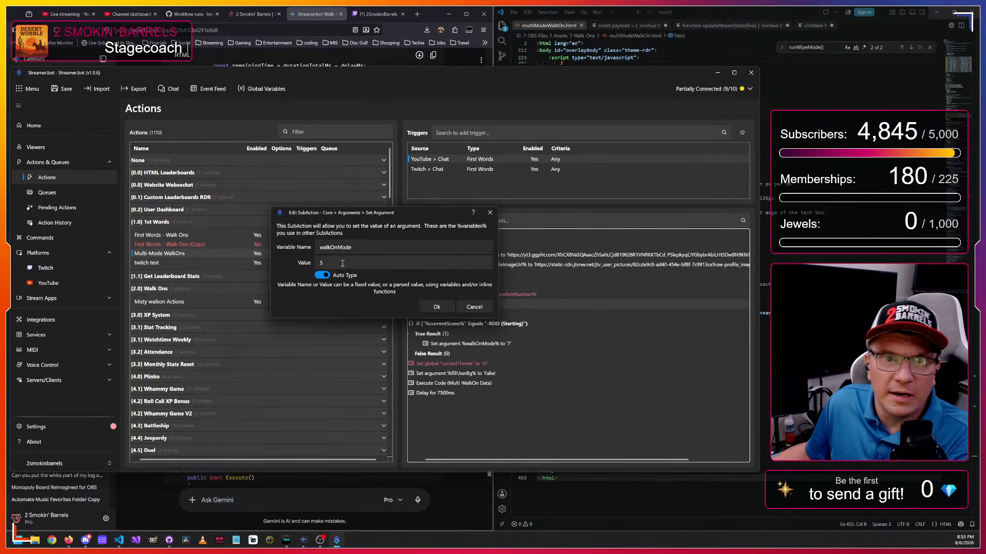
double_click(342, 263)
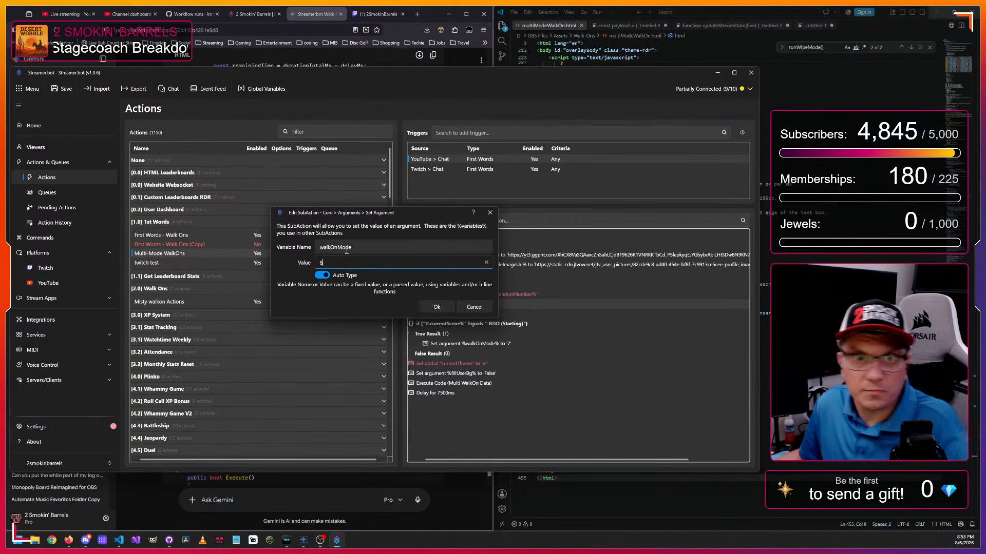
type("6")
left_click(436, 306)
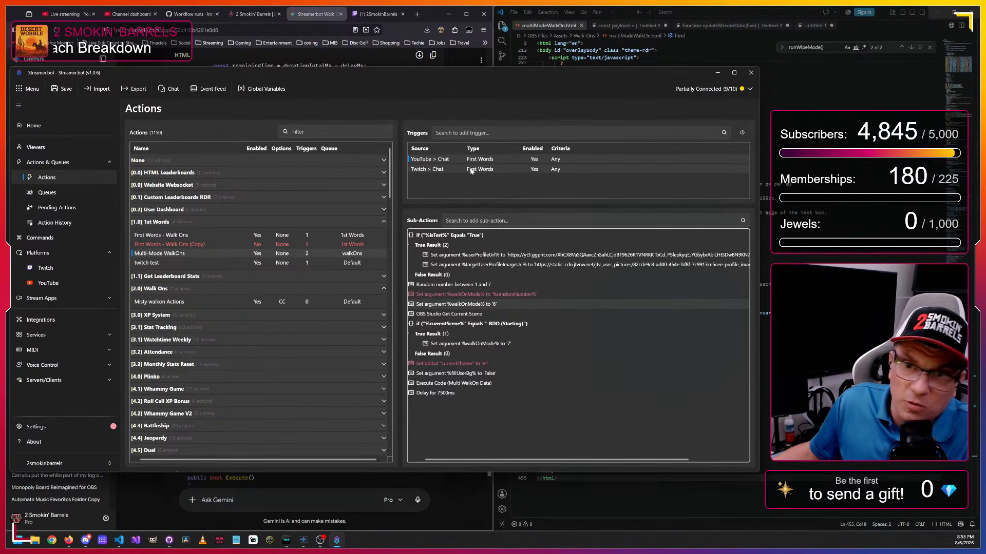
right_click(471, 171)
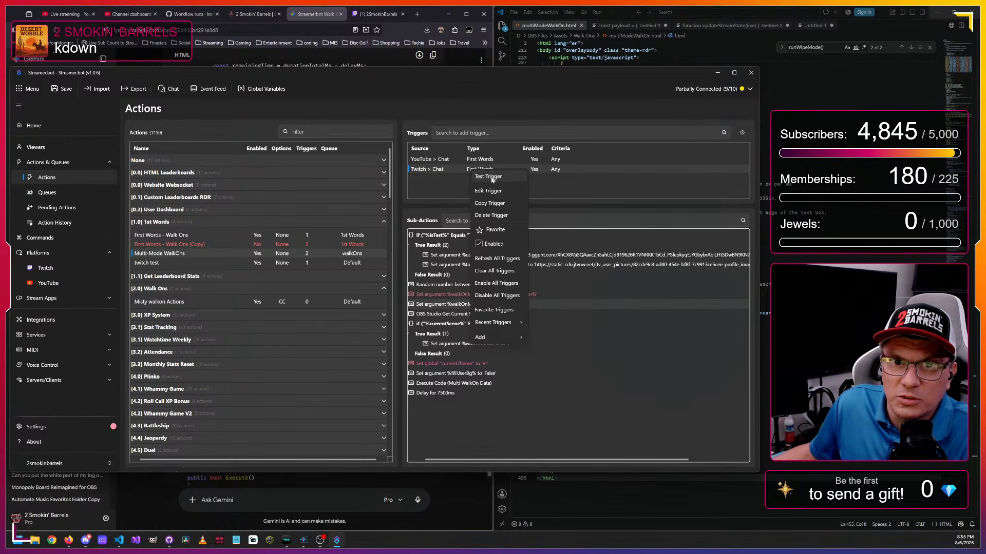
left_click(491, 178)
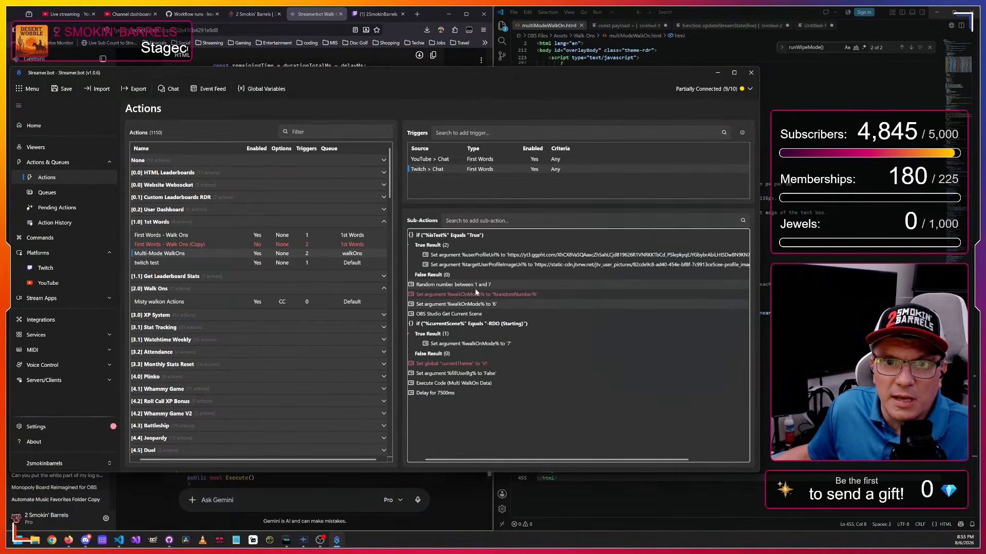
- Re-enable the %randomNumber% walkOnMode argument and disable the fixed walkOnMode argument with value 6
right_click(489, 294)
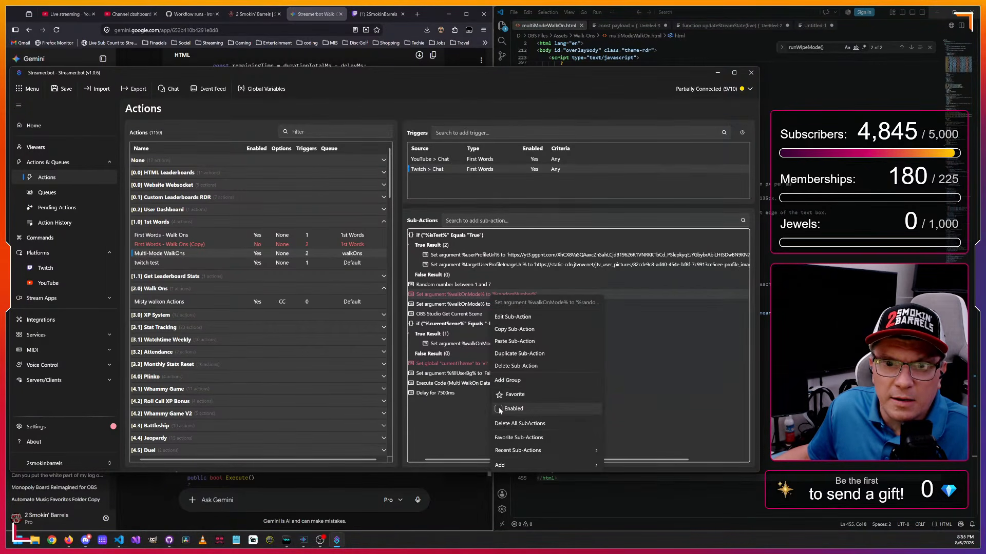
left_click(507, 408)
right_click(491, 307)
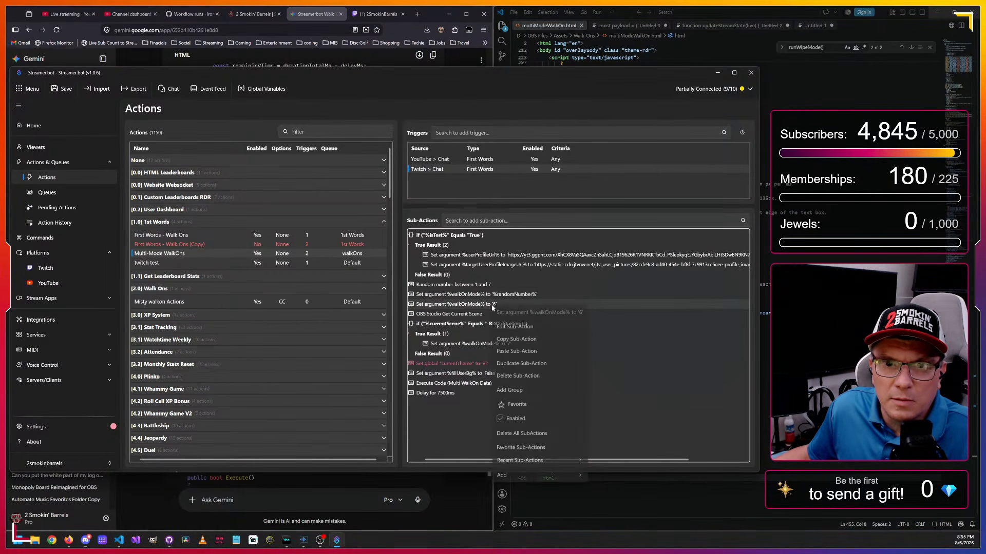
left_click(500, 420)
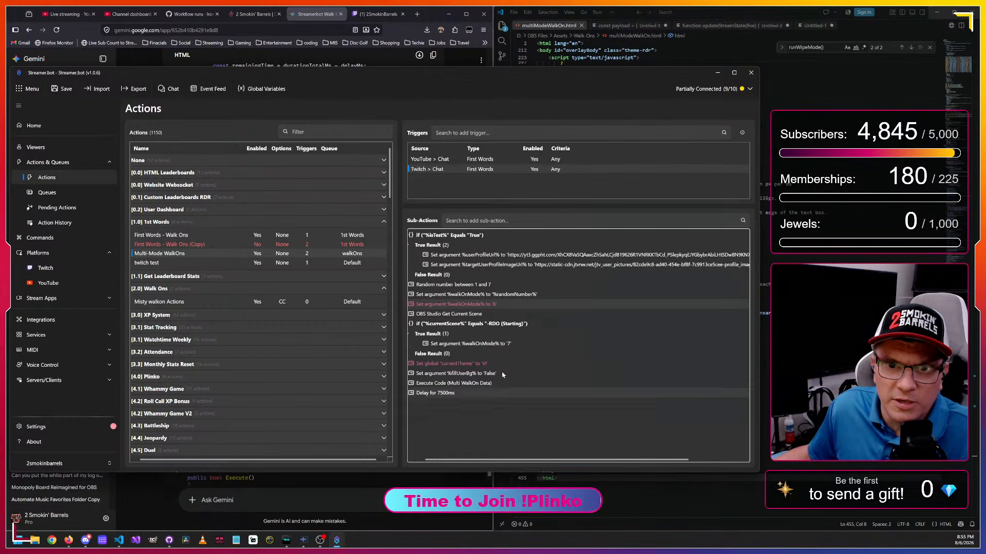
- Test the Twitch First Words trigger several times in a row with the random walk-on mode
right_click(511, 169)
left_click(516, 168)
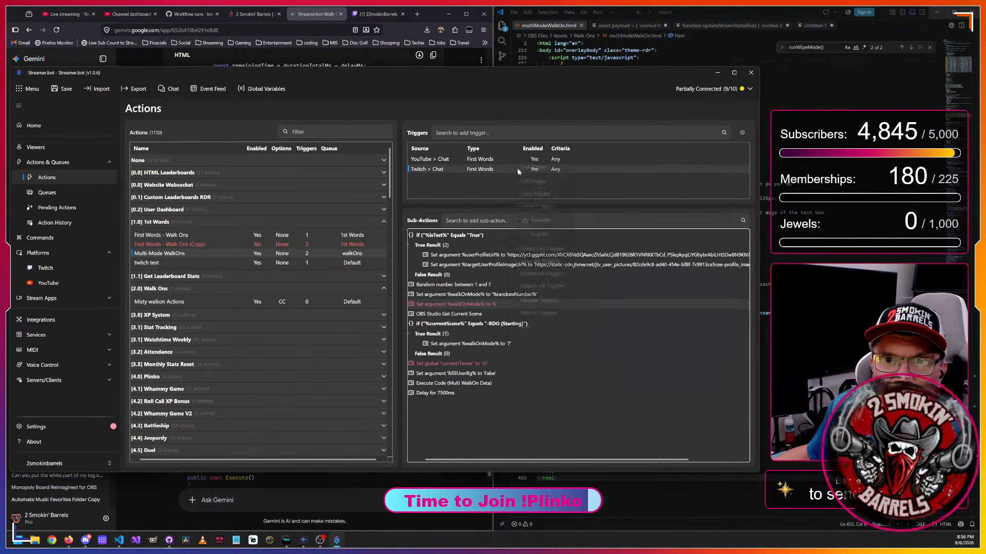
left_click(530, 175)
right_click(520, 170)
left_click(532, 176)
right_click(516, 169)
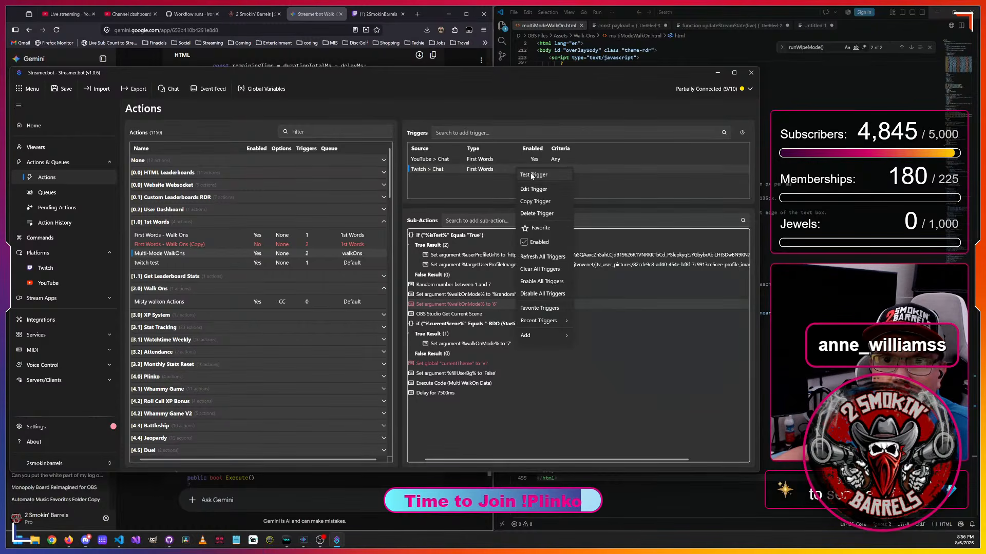
left_click(532, 175)
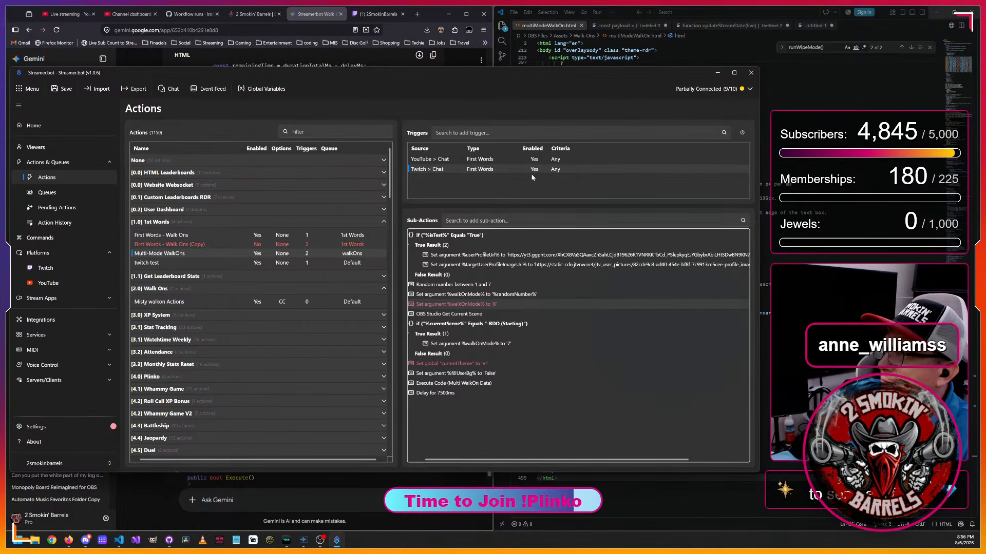
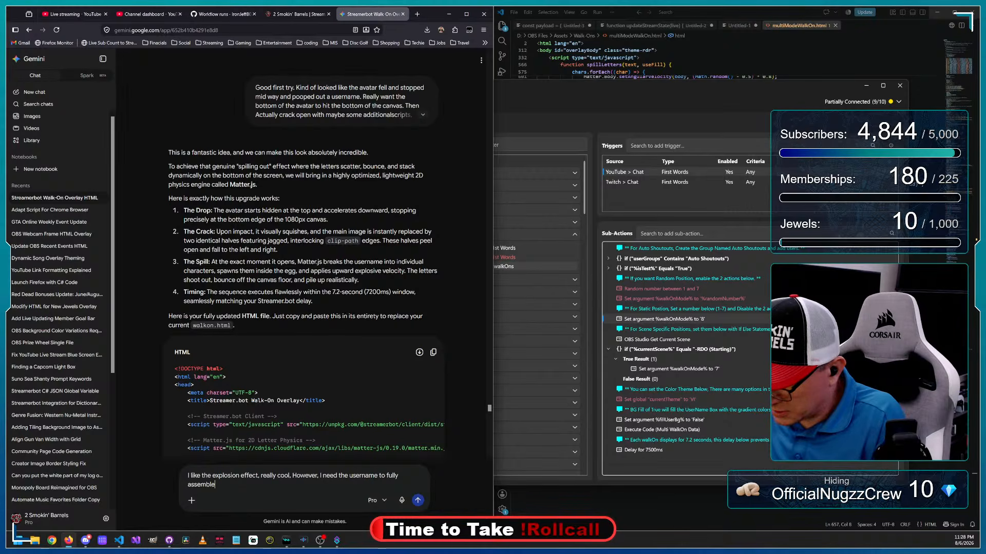
- Finish and send the Gemini prompt asking for exploded letters that roll into place, spelling the username within the 7.2 second time limit
type("lf")
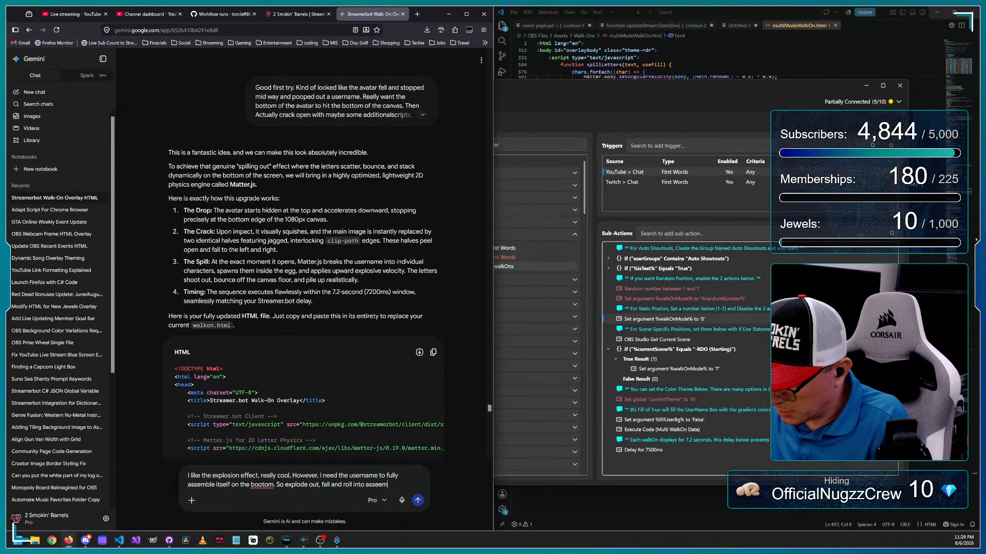
type("tio")
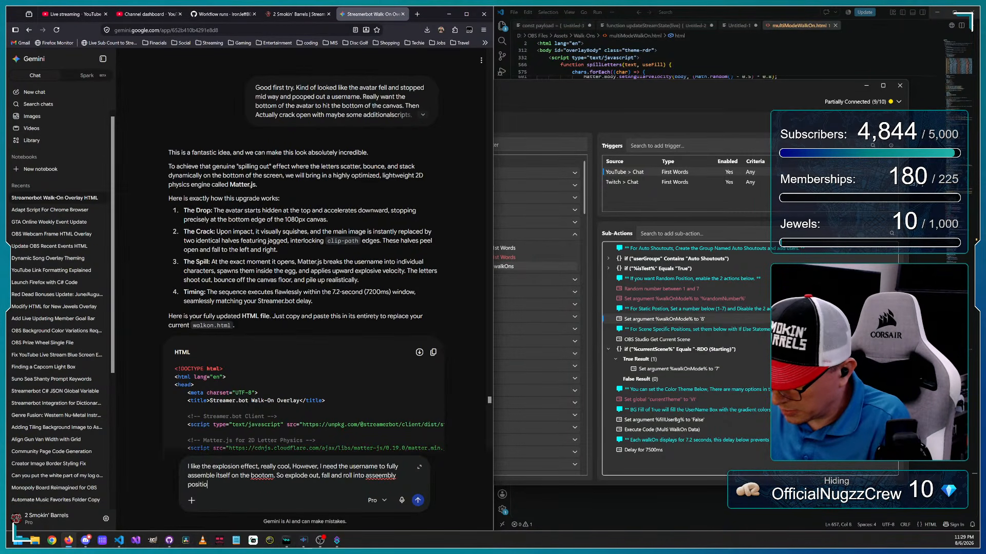
type("n, spel")
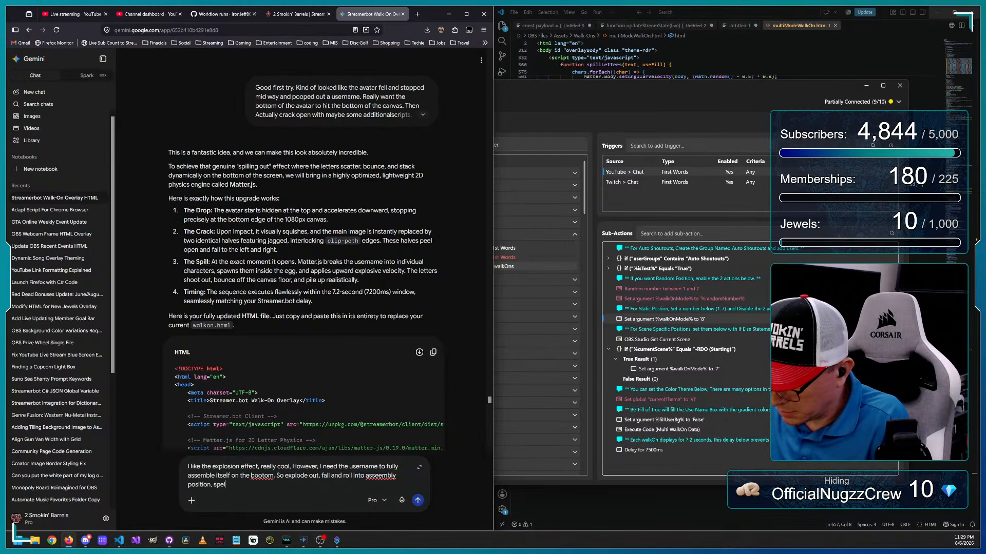
type("ling out the na")
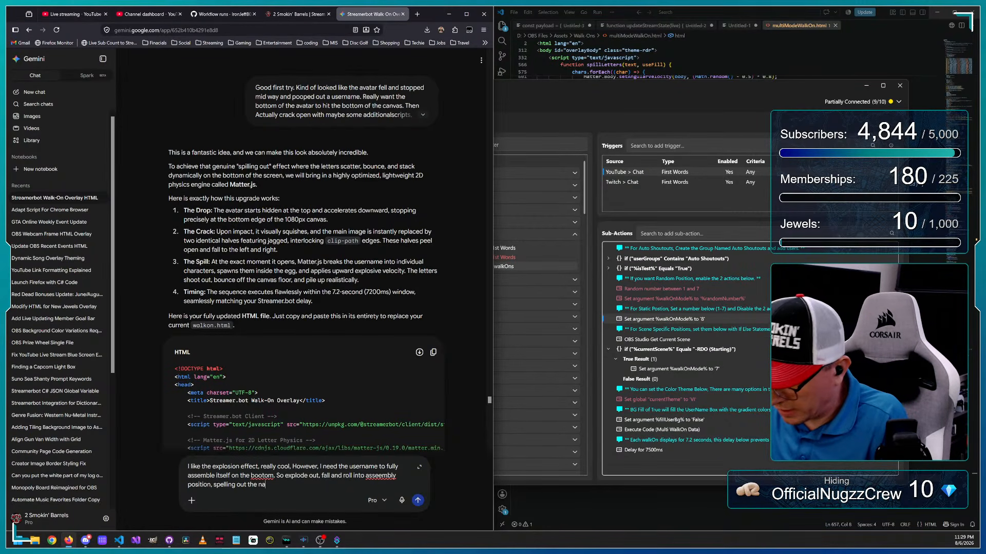
type("me, rememer, this al;l needs to be w")
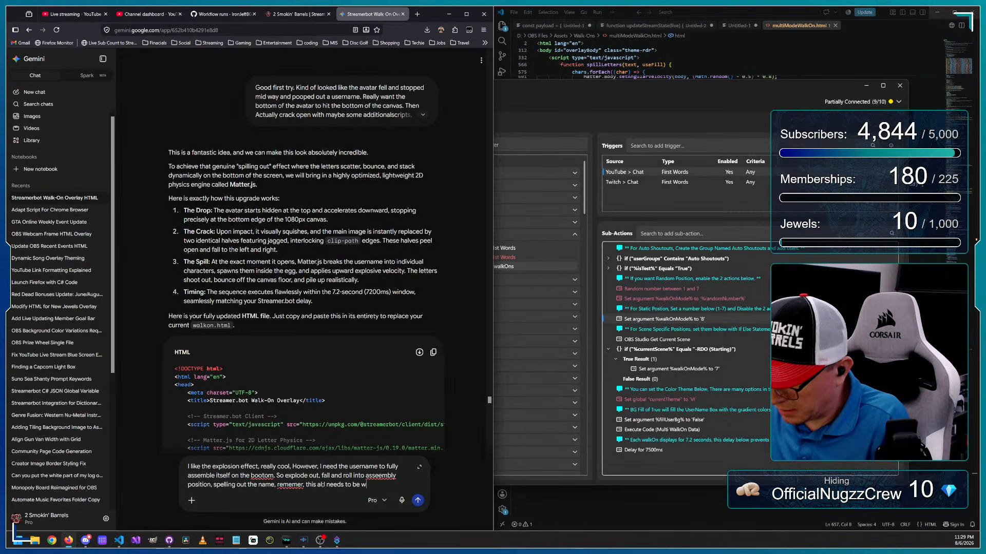
type("ithin out 7.2 se")
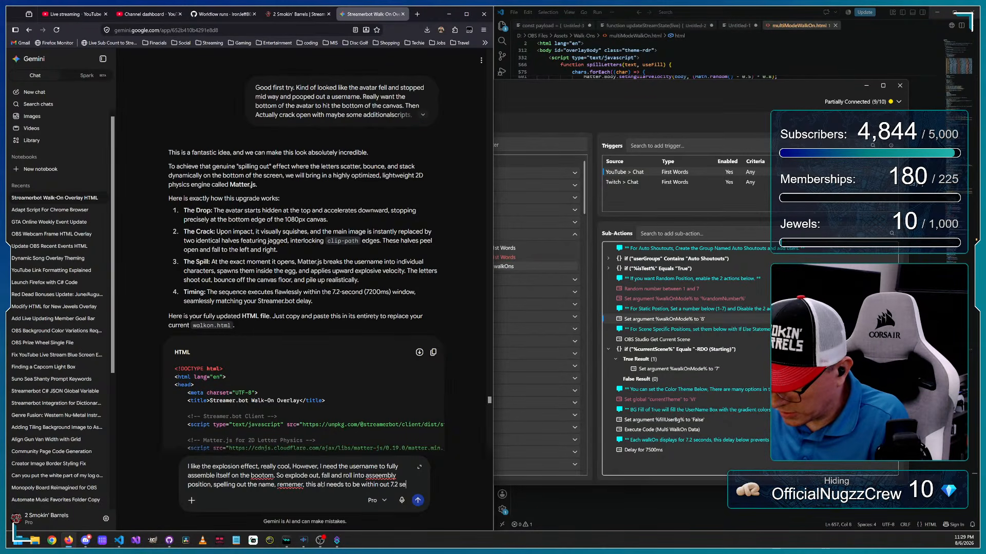
type("cond time limit")
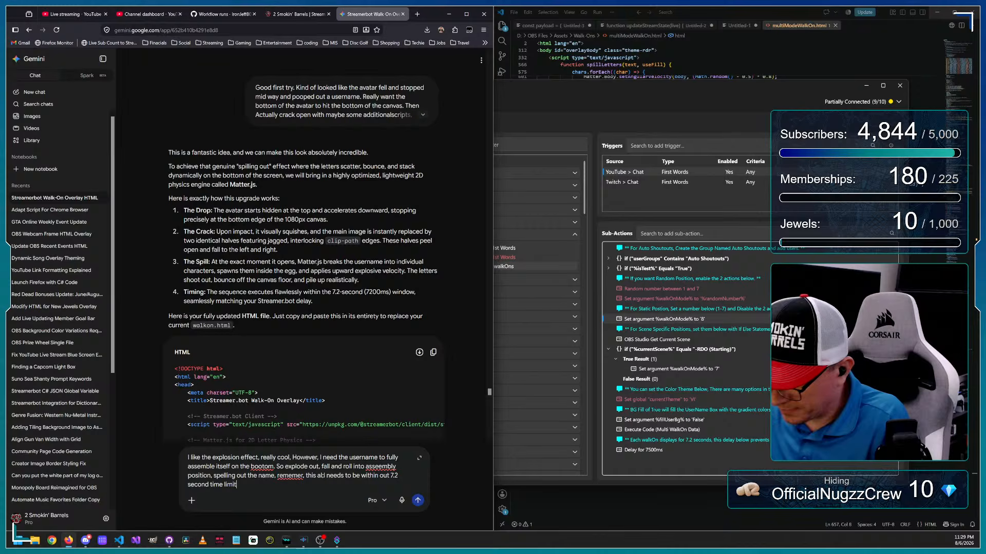
key("Return")
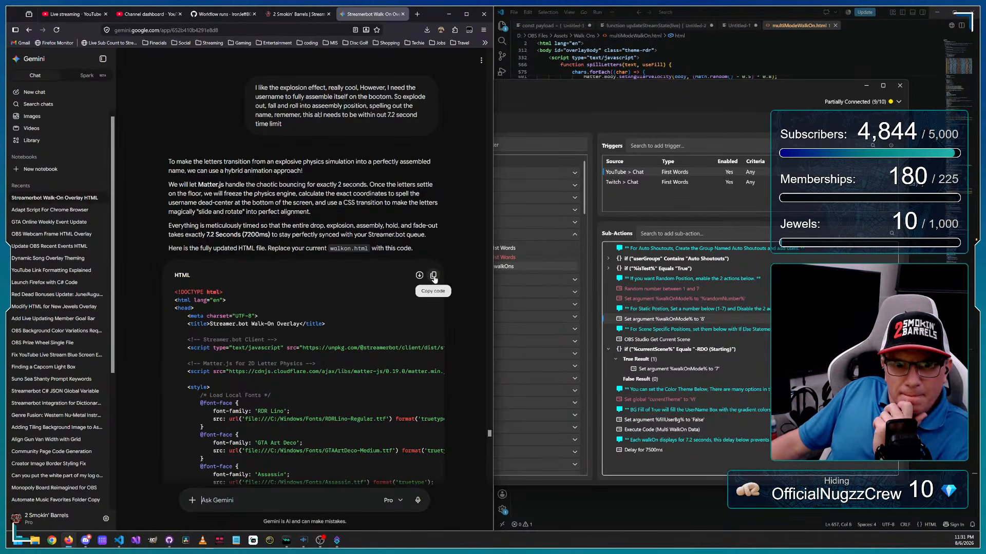
- Copy Gemini's updated HTML and replace the entire contents of multiModeWalkOn.html in Visual Studio Code with it
left_click(434, 276)
left_click(580, 58)
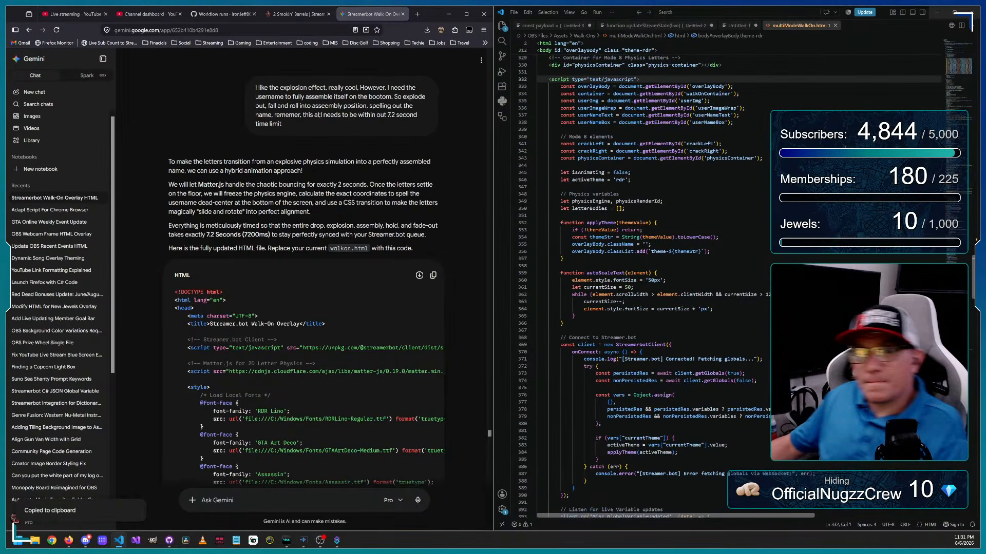
key("ctrl+a")
key("ctrl+v")
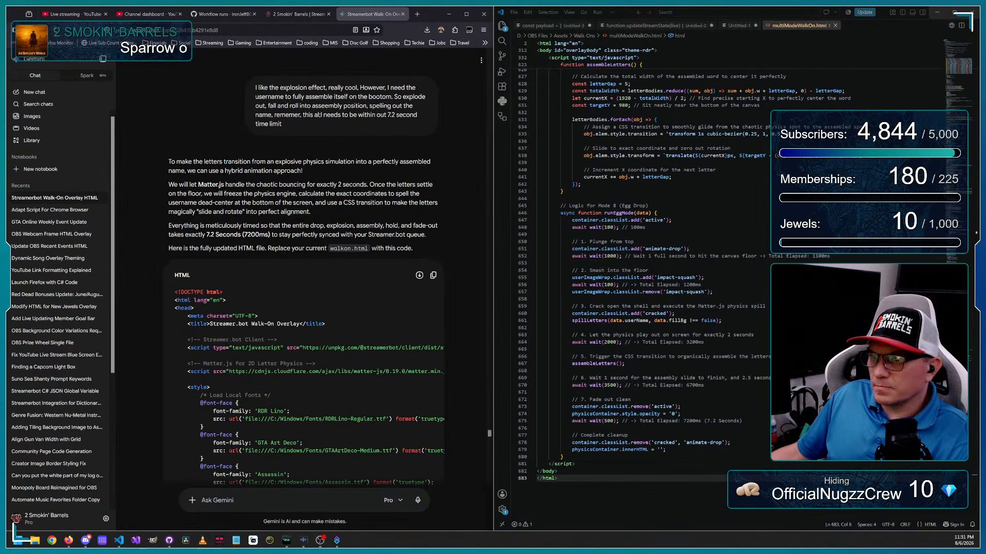
- Switch to Streamer.bot and test the YouTube First Words trigger repeatedly to check the updated mode 8 animation
left_click(337, 540)
right_click(677, 173)
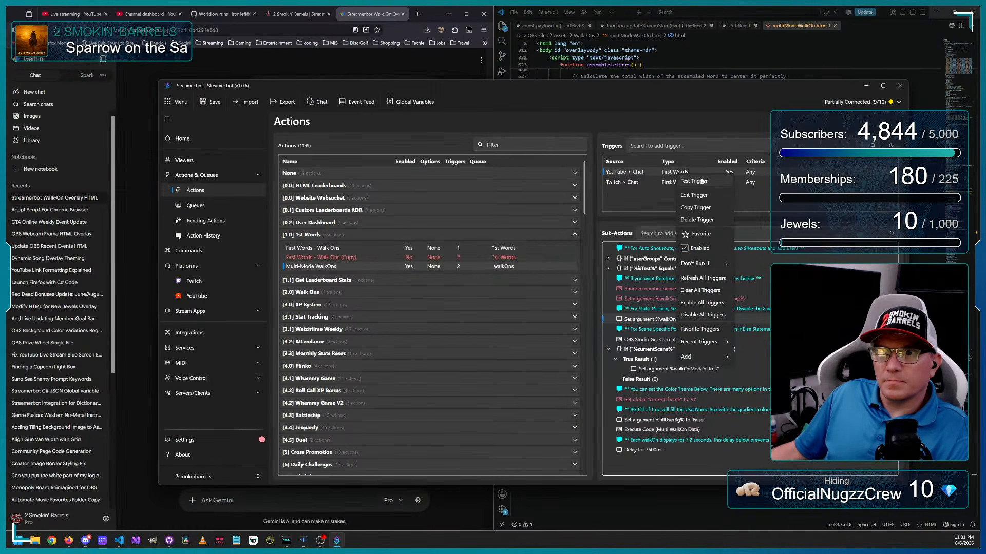
left_click(694, 180)
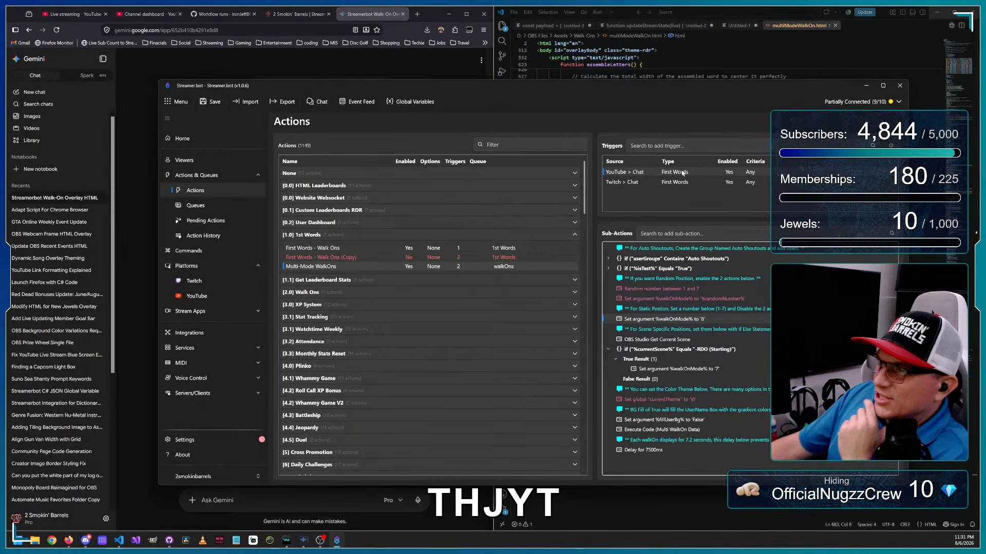
right_click(665, 173)
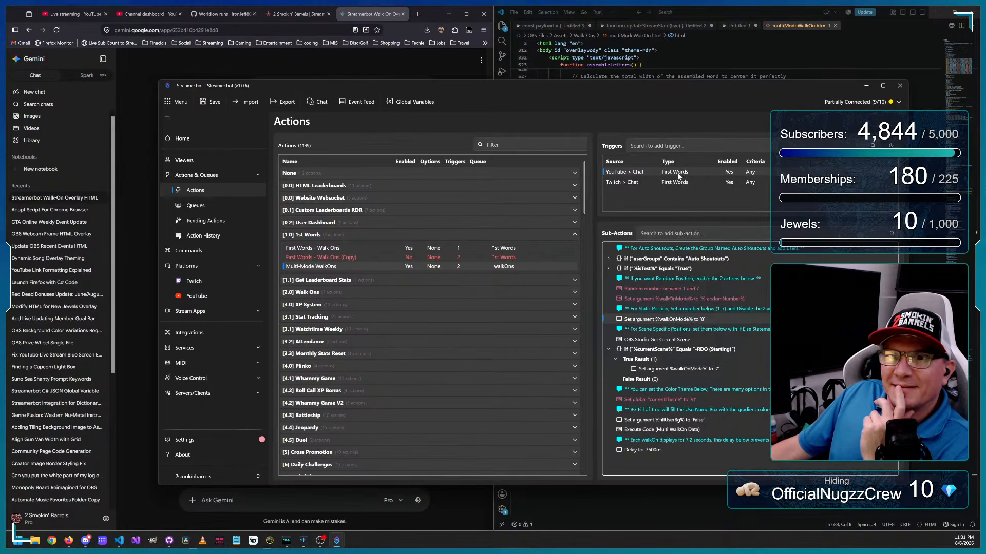
left_click(677, 177)
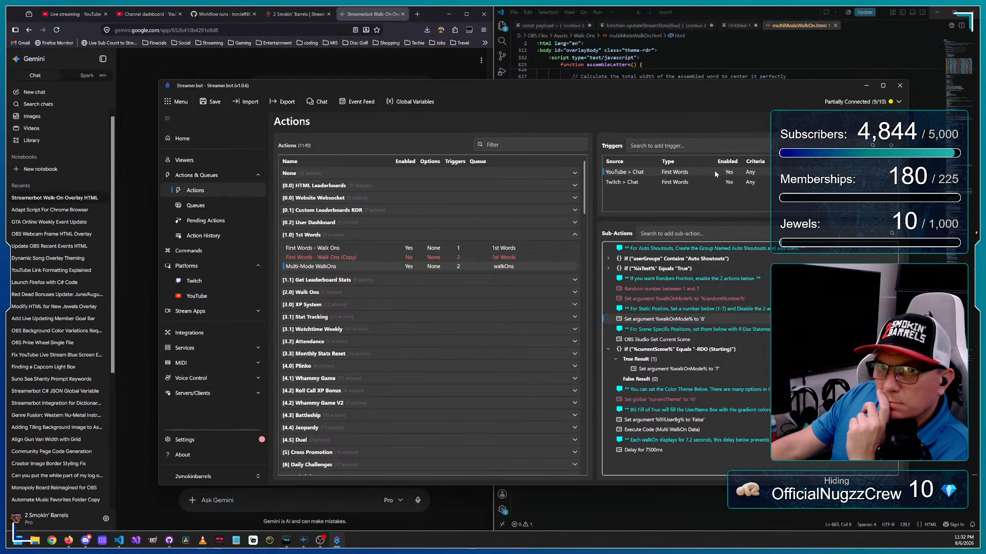
- Test the YouTube First Words trigger two more times to check the mode 8 walk-on animation
right_click(735, 176)
right_click(756, 181)
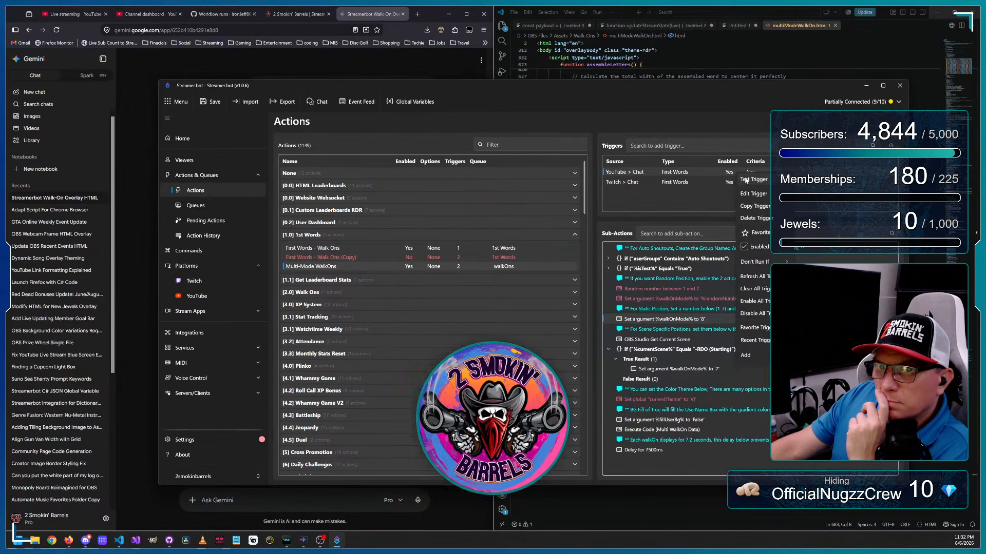
left_click(755, 181)
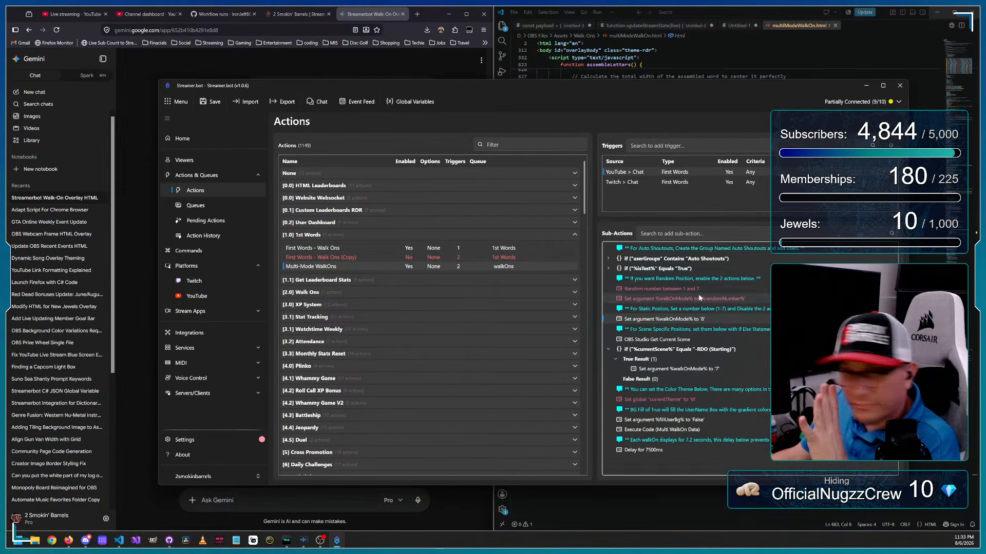
right_click(684, 173)
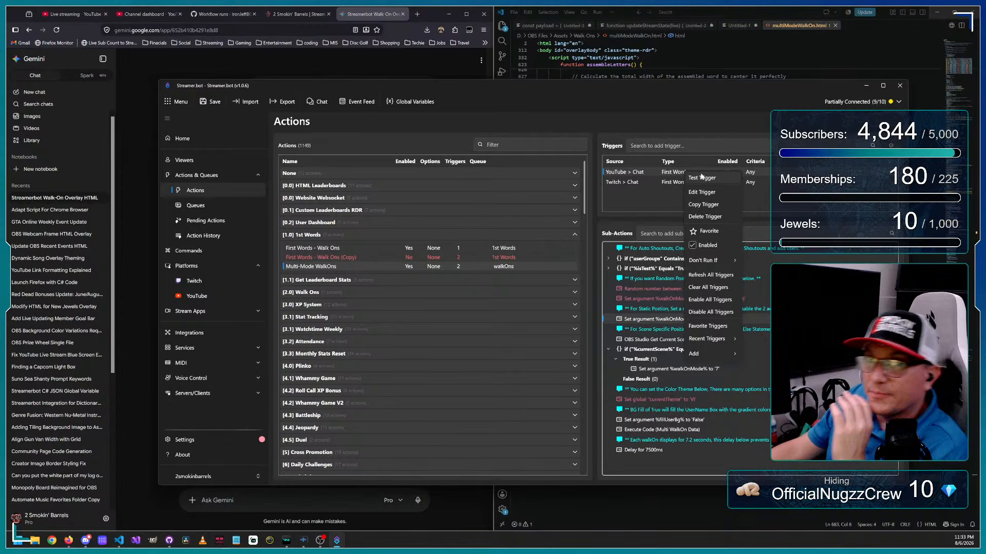
left_click(701, 177)
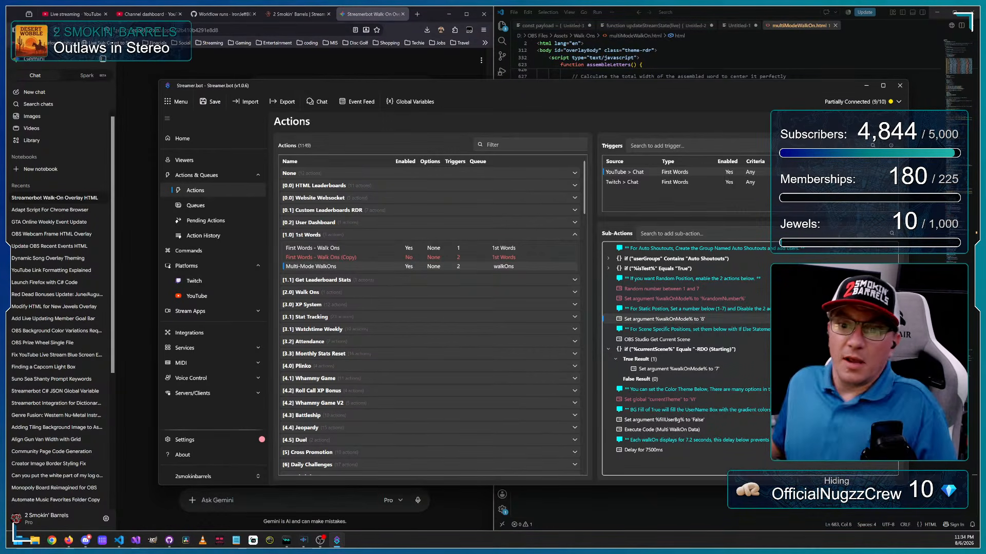
- Switch to Gemini and send the message "mode * complete! great work !" in the walk-on overlay chat
left_click(222, 501)
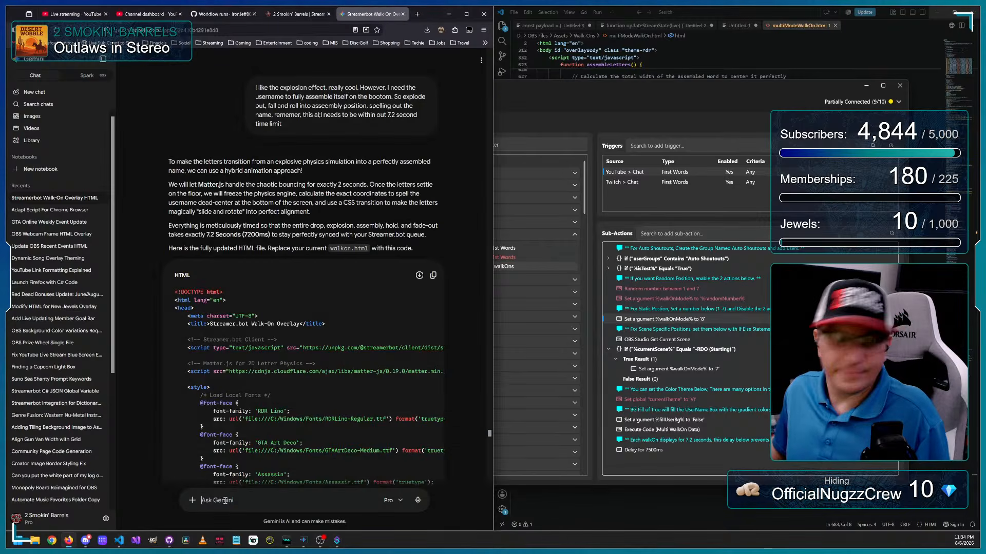
type("mode")
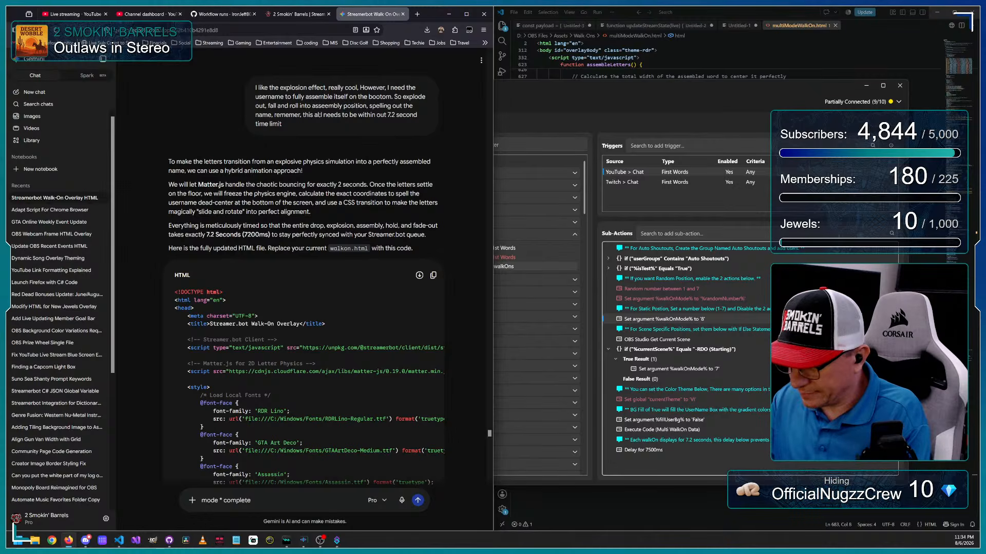
type("* complete! great w")
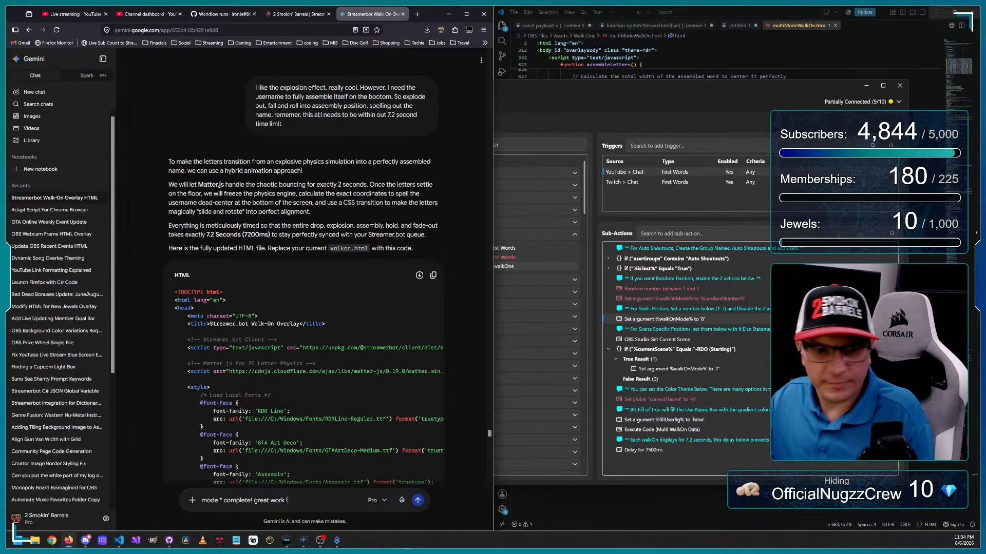
type("ork !")
key("Return")
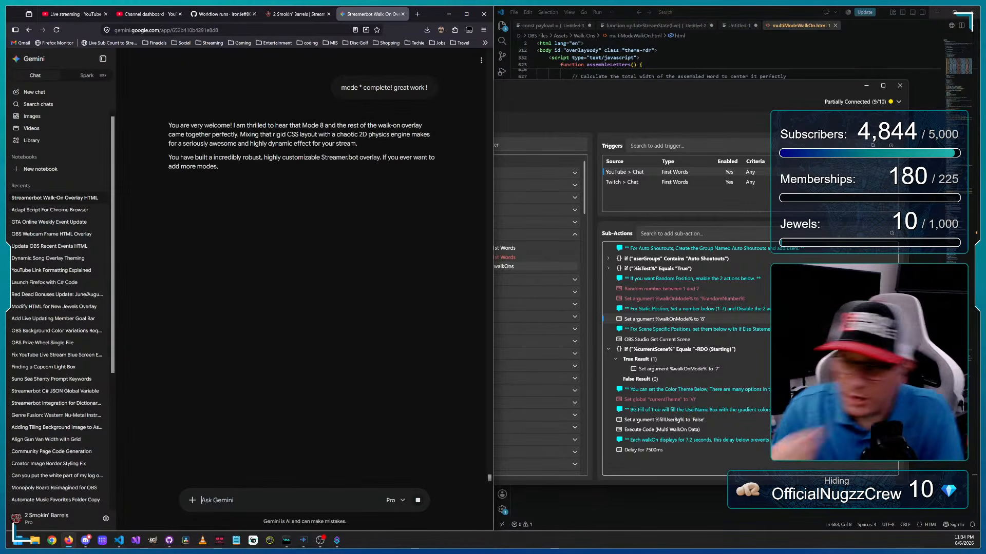
- Switch to Streamer.bot, expand the [CreditRoll] action group and select the Special Groups action
left_click(636, 122)
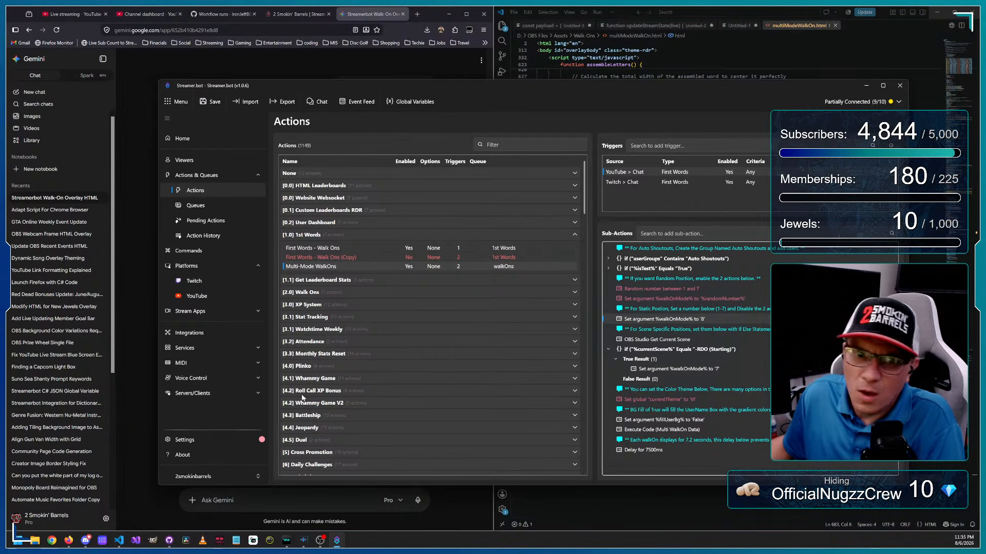
scroll(307, 408, "down", 1)
scroll(301, 453, "down", 5)
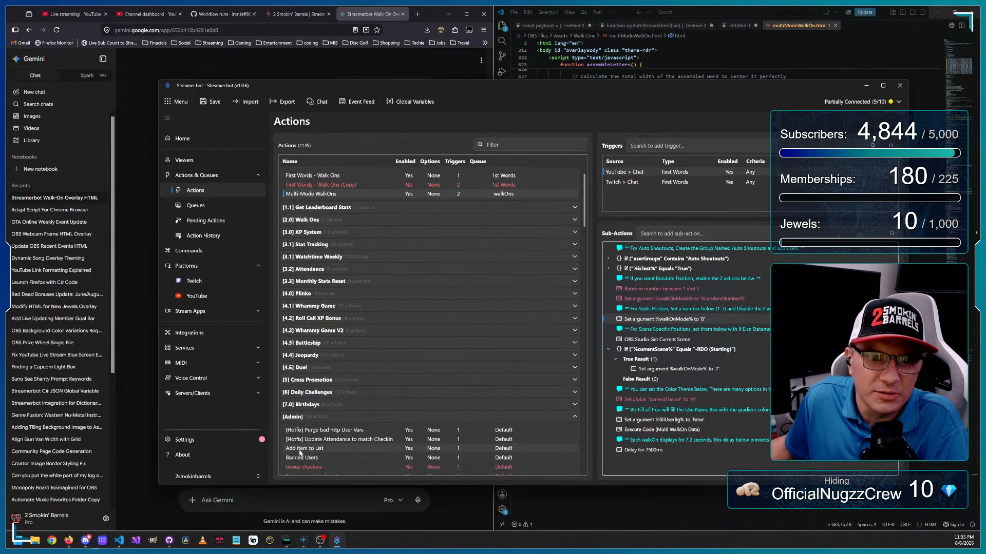
left_click(295, 345)
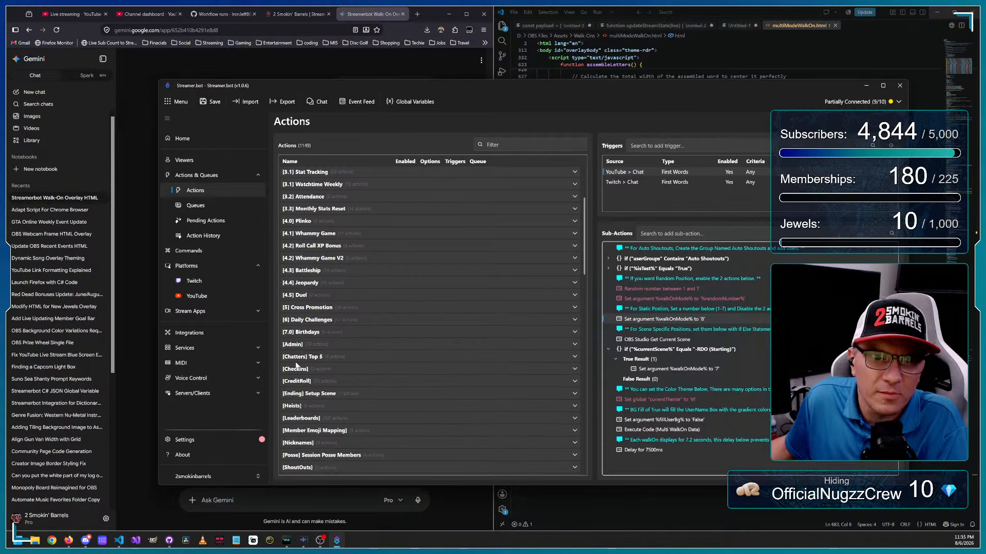
scroll(296, 352, "down", 1)
left_click(298, 364)
scroll(313, 408, "down", 1)
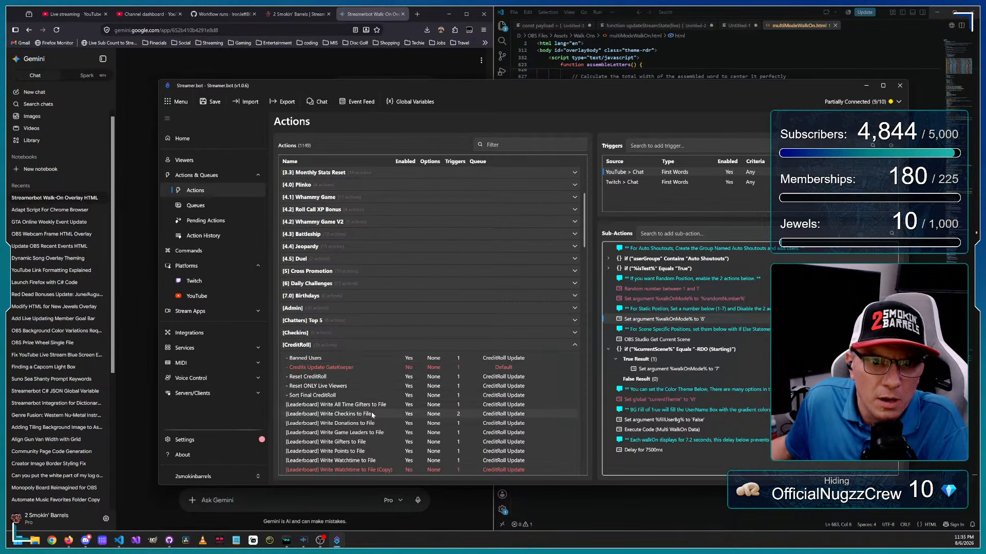
scroll(322, 454, "down", 5)
scroll(323, 454, "down", 8)
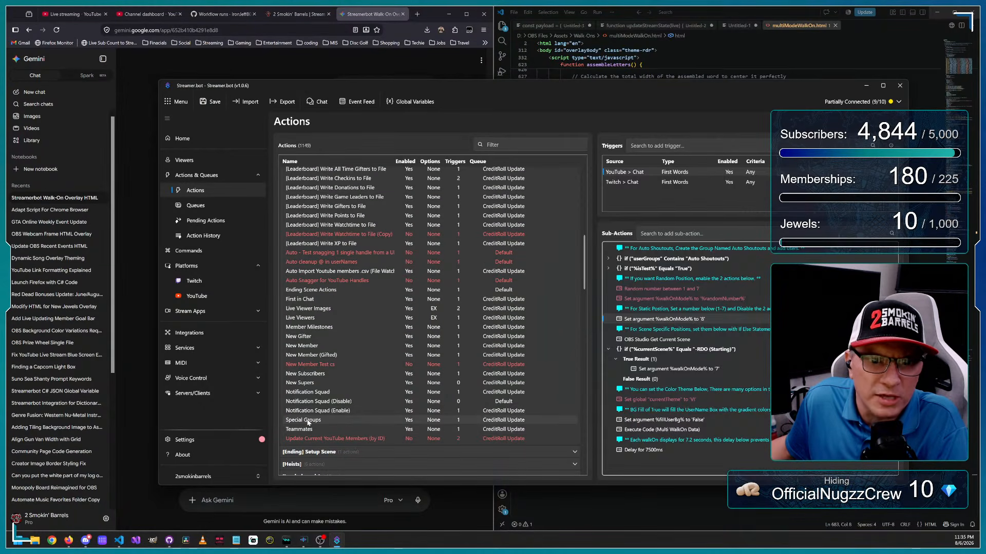
left_click(303, 420)
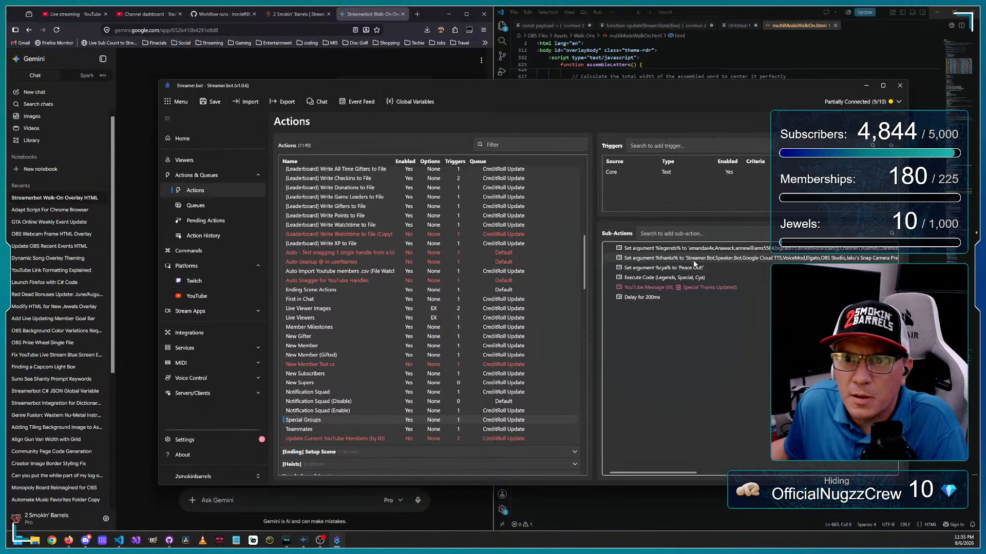
- Edit the sub-action that sets the thanks argument and insert "Gemini," after Google Cloud TTS in its value
double_click(665, 259)
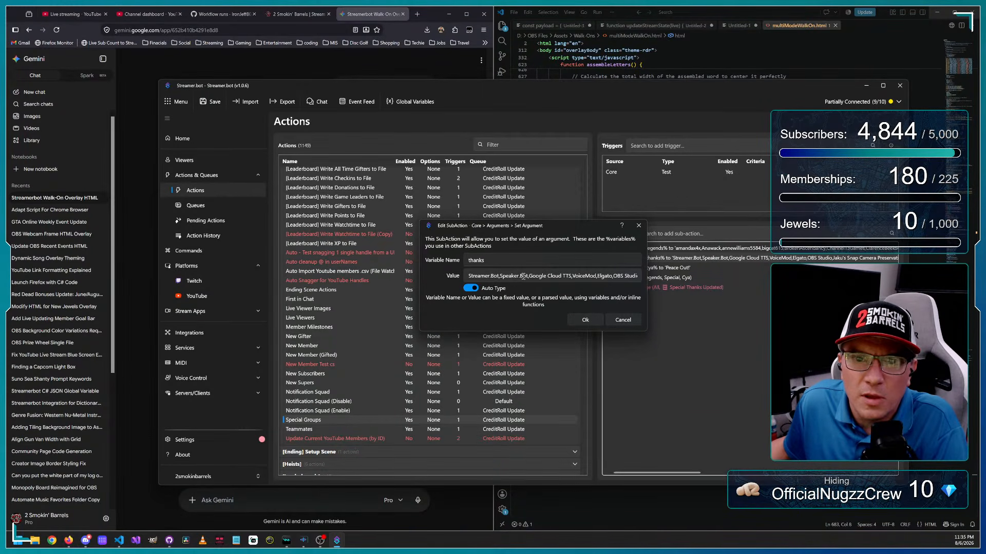
left_click_drag(576, 278, 468, 277)
left_click(481, 275)
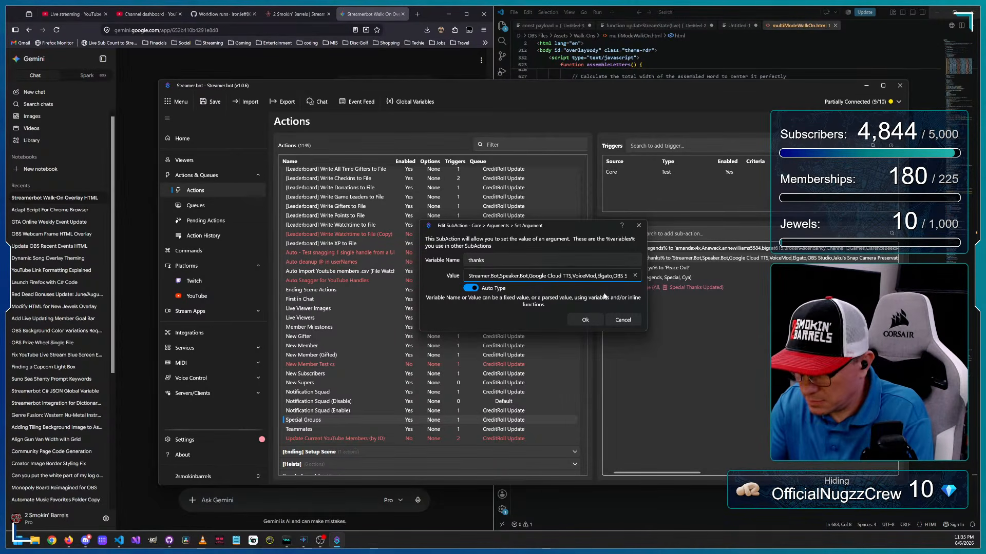
type("Ge")
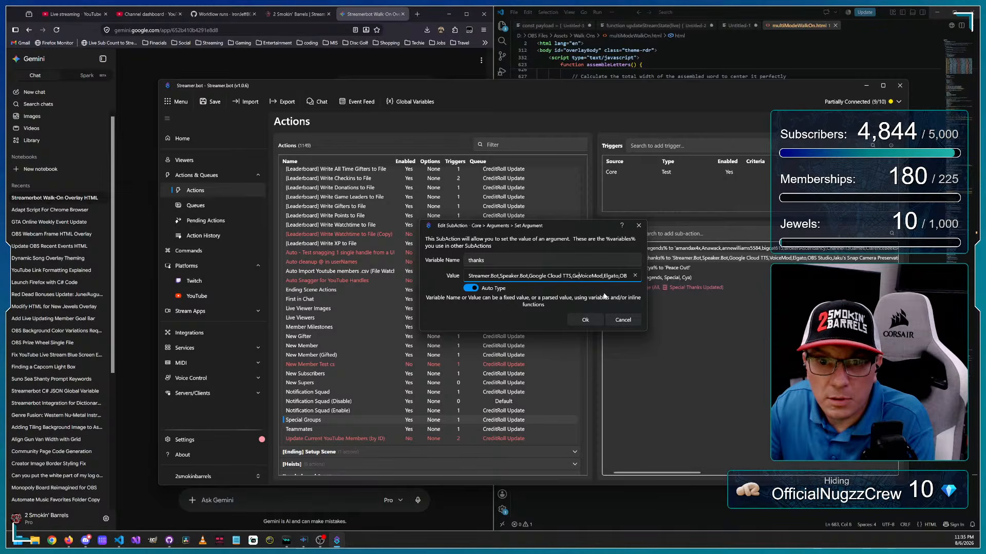
type("mini,")
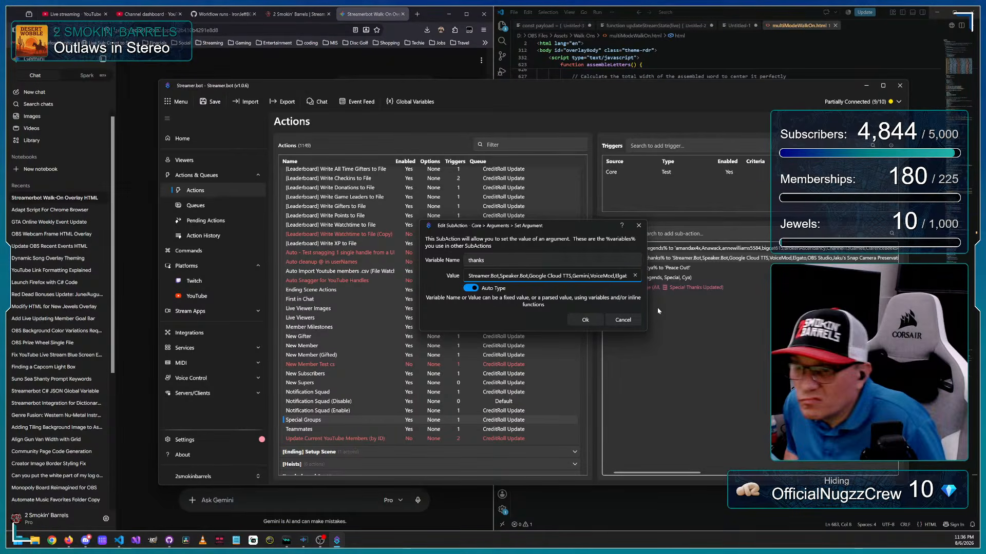
- Remove the contributor entry written as a first and last name from the thanks value
left_click_drag(575, 276, 635, 278)
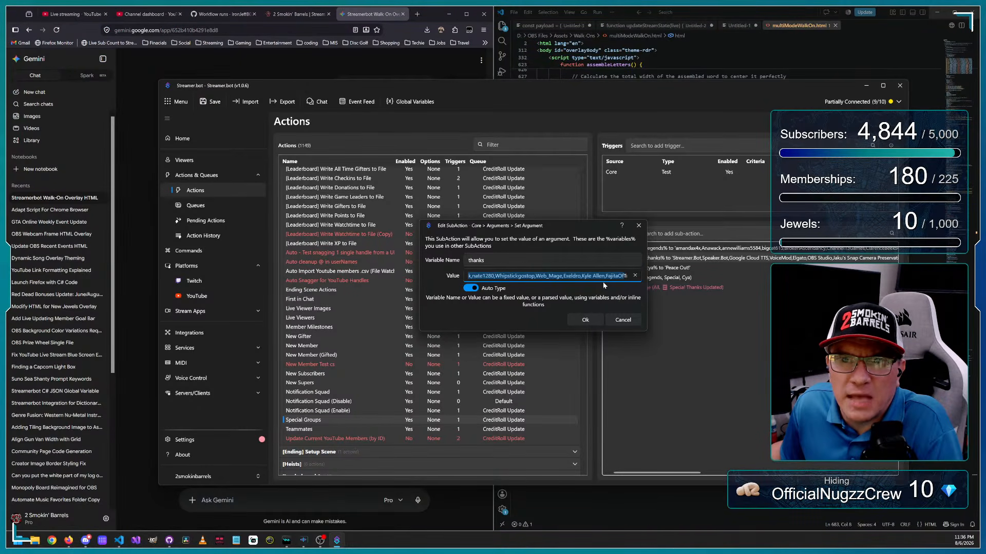
left_click(572, 277)
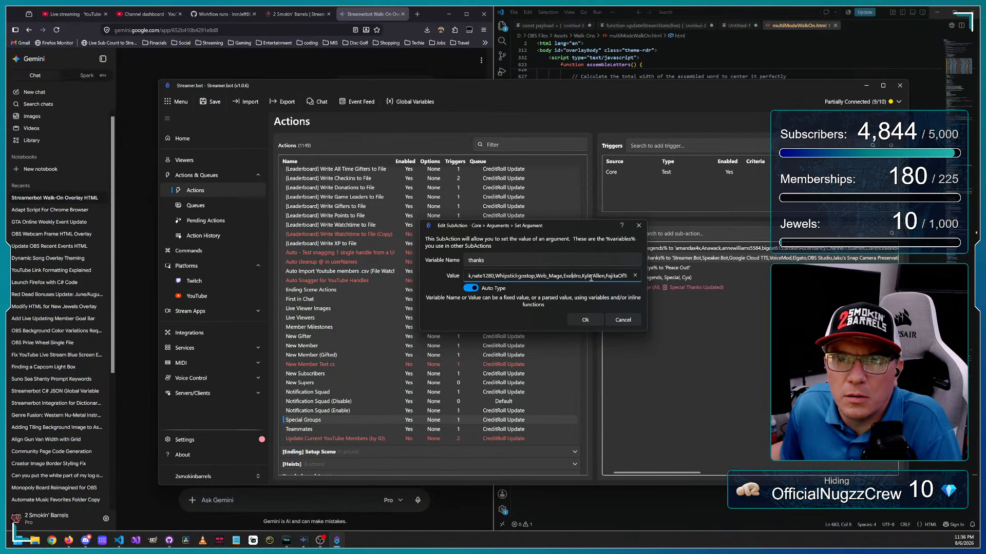
left_click_drag(603, 276, 604, 277)
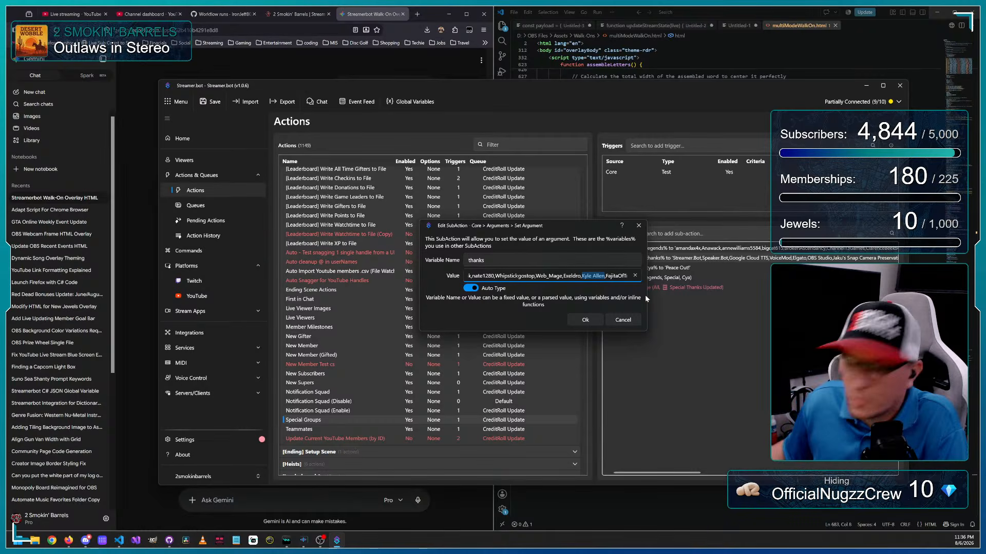
key("Delete")
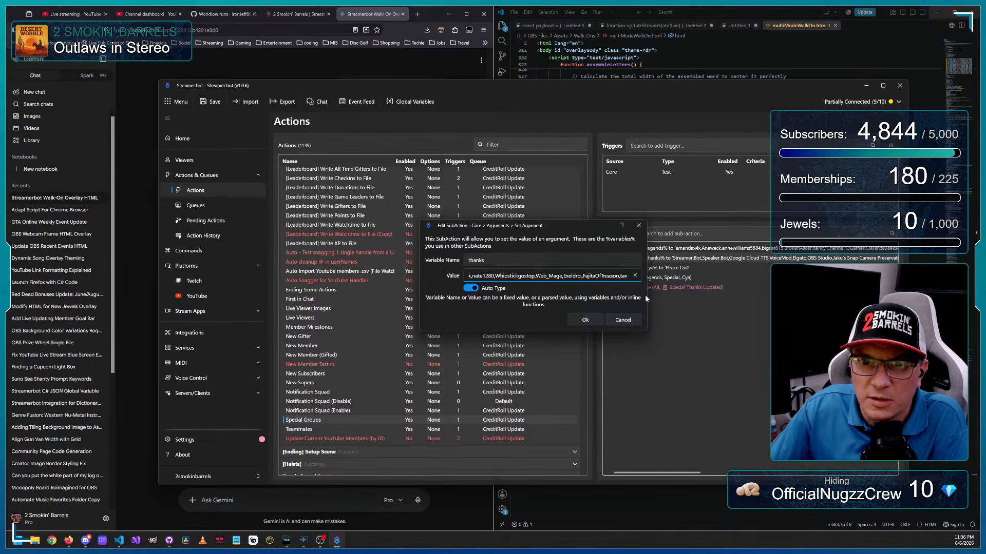
key("Delete")
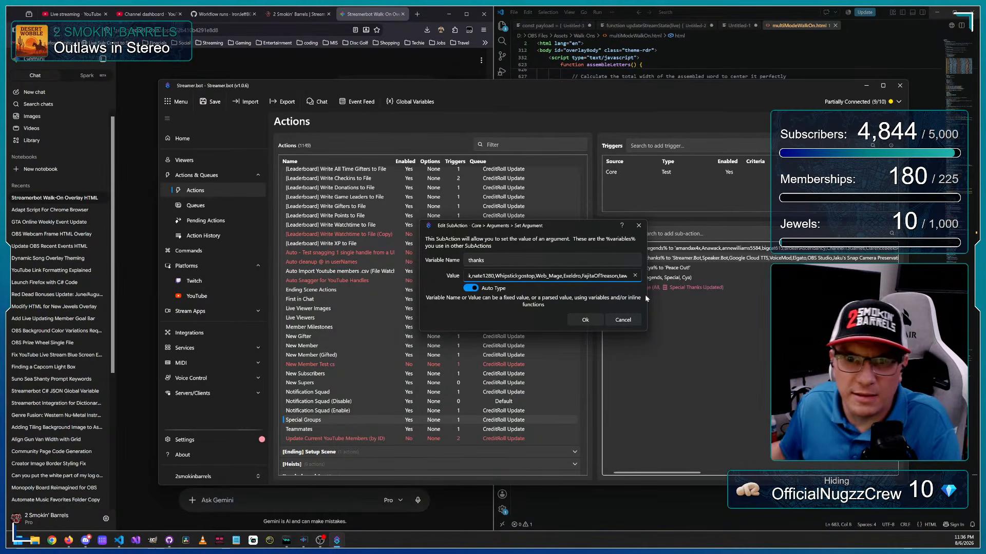
- Review the thanks value, insert another contributor's username before the final entry, and save the sub-action
left_click_drag(615, 277, 632, 283)
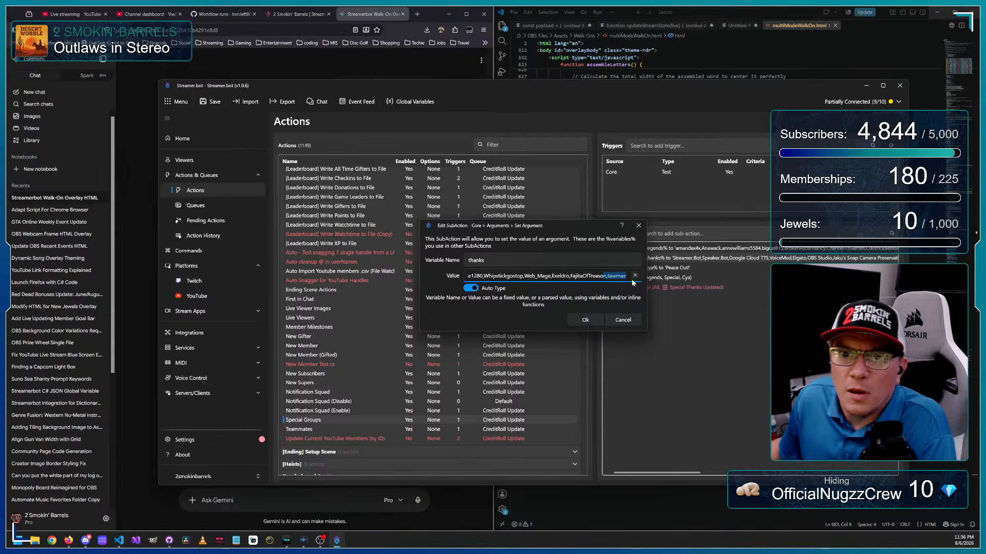
left_click(488, 277)
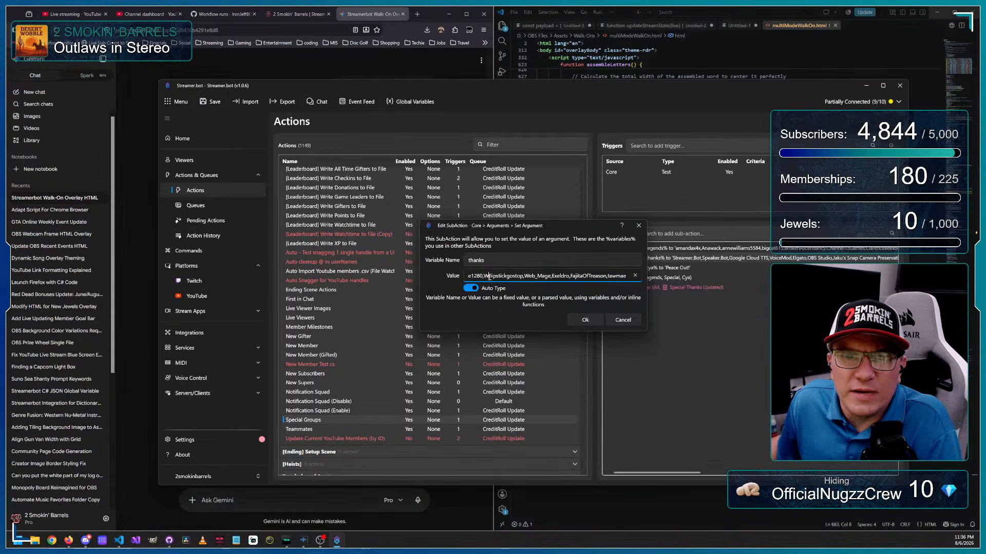
left_click_drag(484, 276, 468, 277)
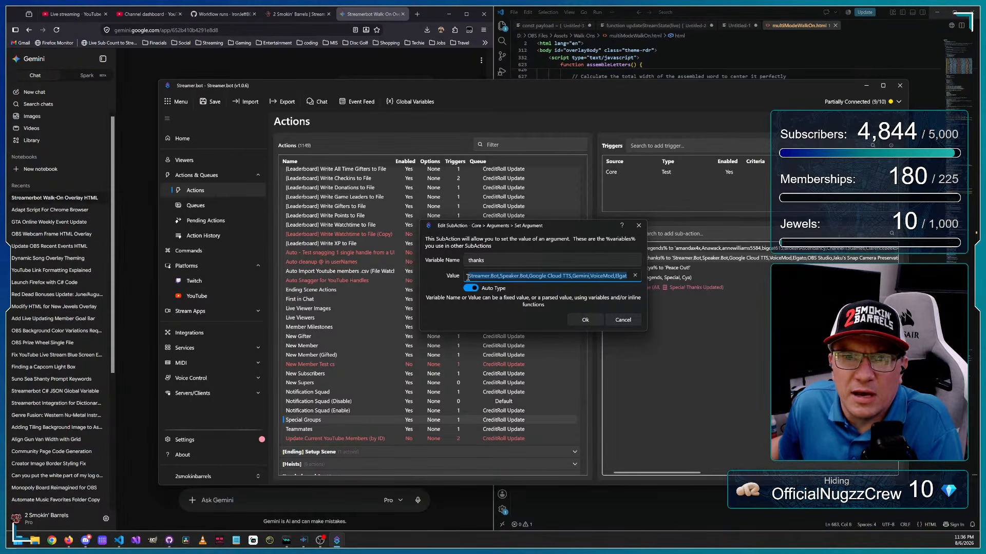
left_click(608, 277)
left_click_drag(611, 277, 634, 277)
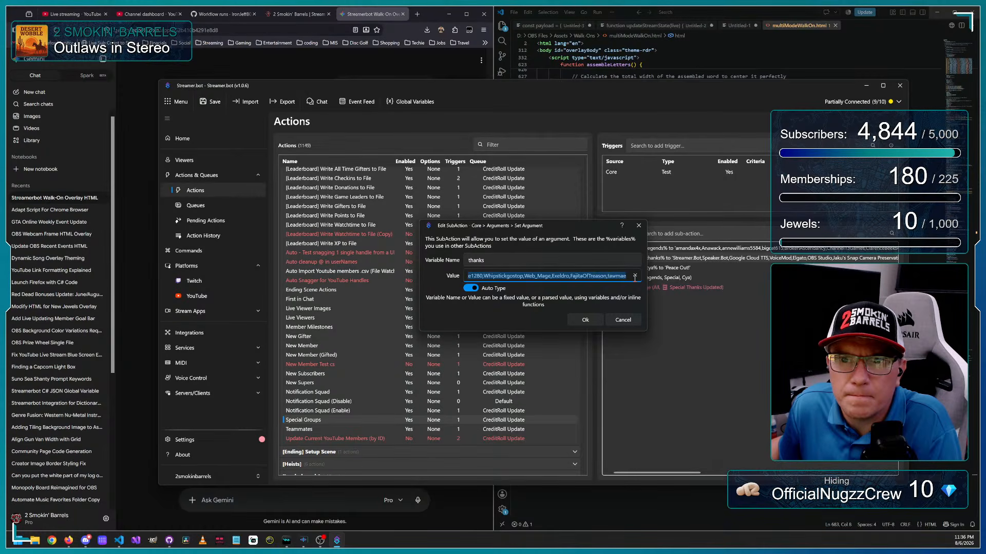
left_click(607, 276)
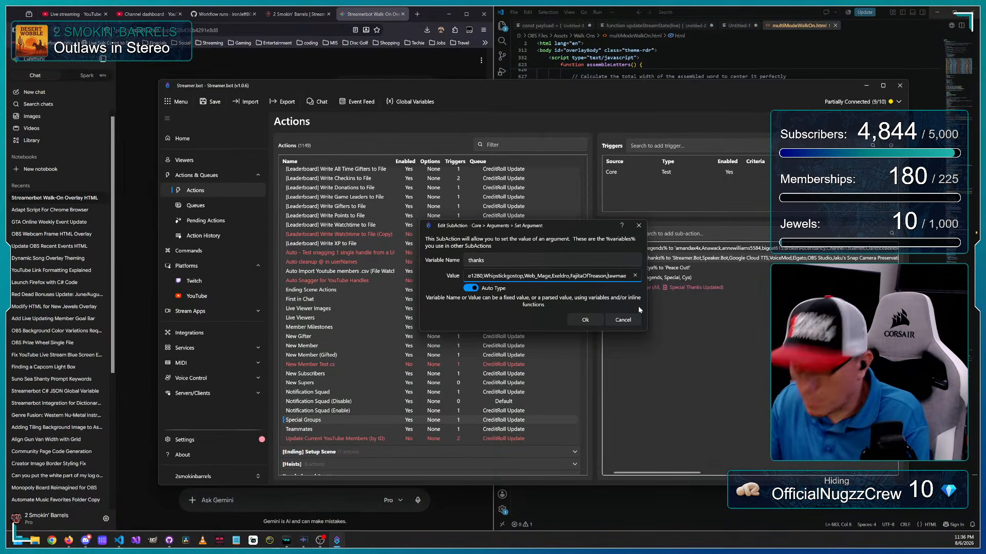
type("Fini")
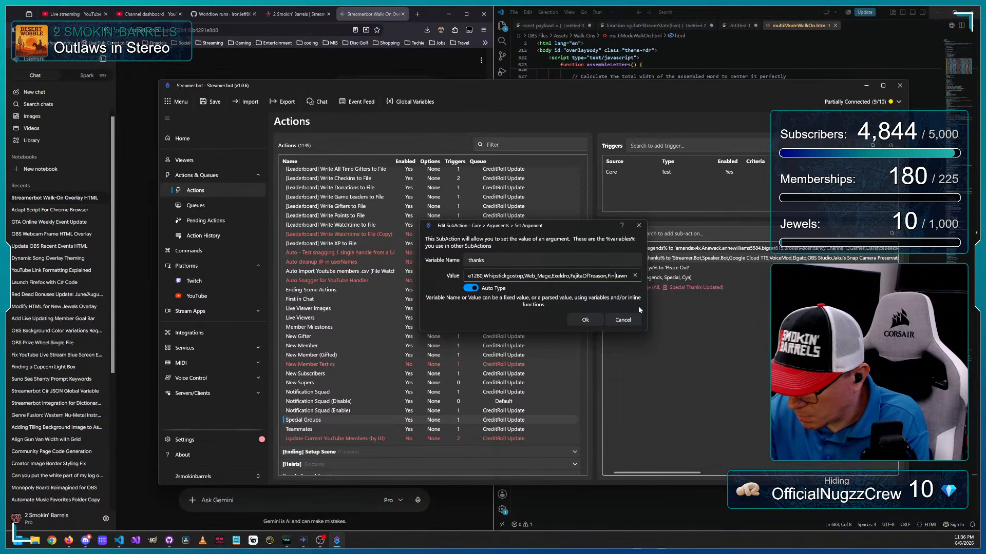
type("teSing")
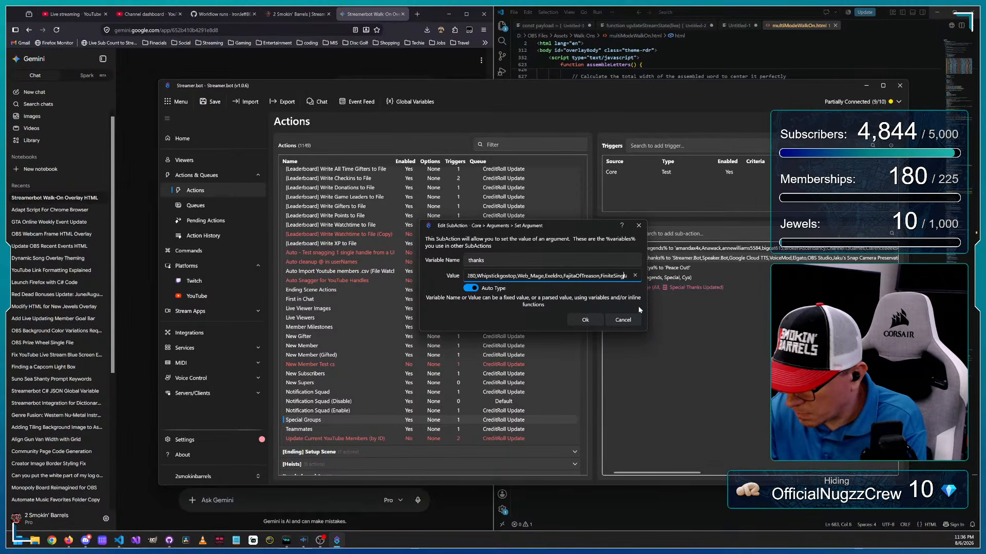
type("ularity,a")
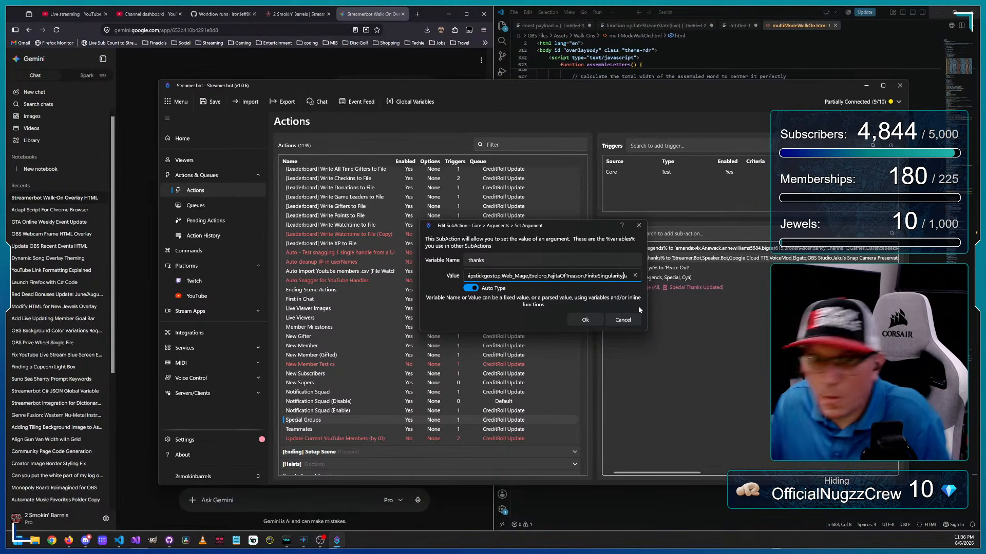
left_click(590, 321)
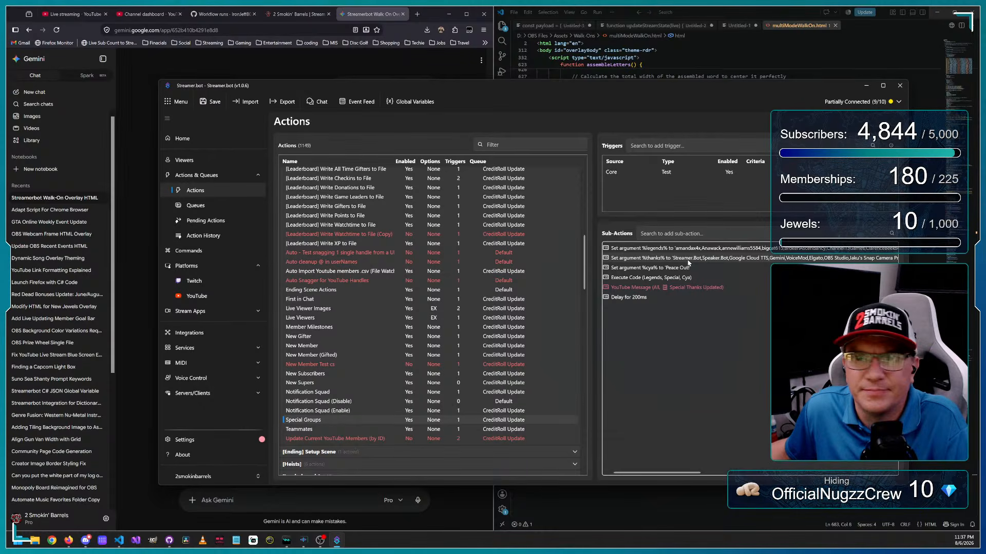
- Reopen the sub-action that sets the thanks argument and append ",Media.io" to the end of its value
double_click(723, 261)
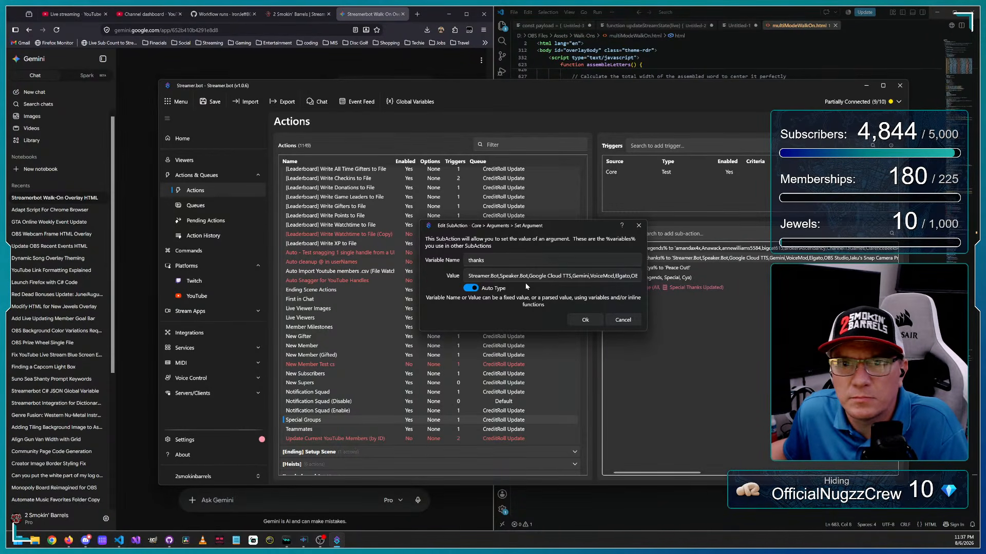
left_click(621, 276)
key("ctrl+a")
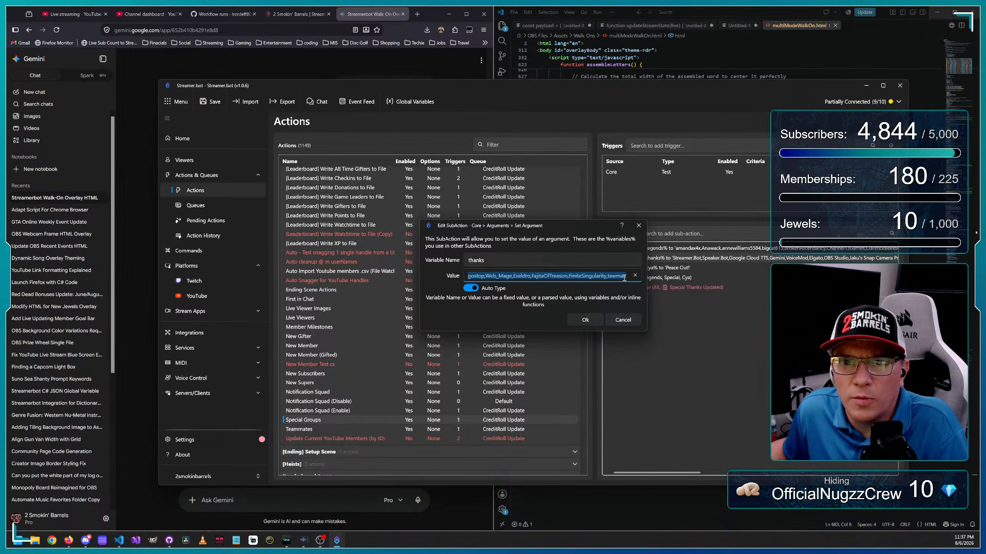
left_click(629, 277)
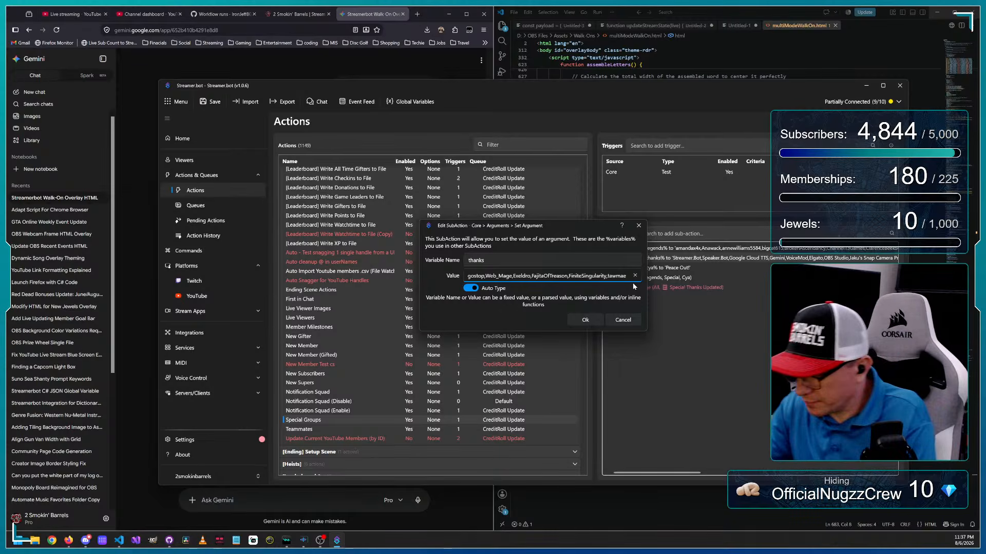
type(",Me")
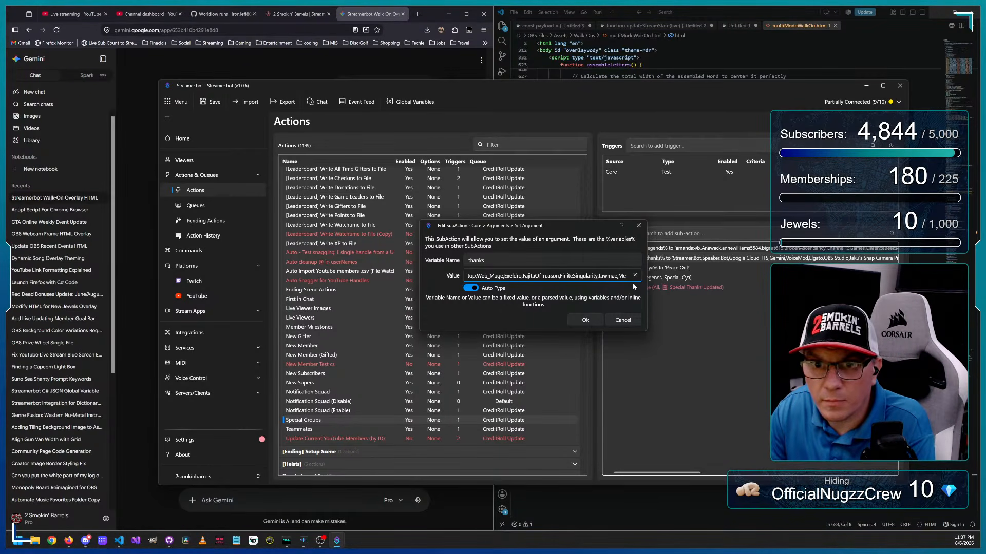
type("dia,")
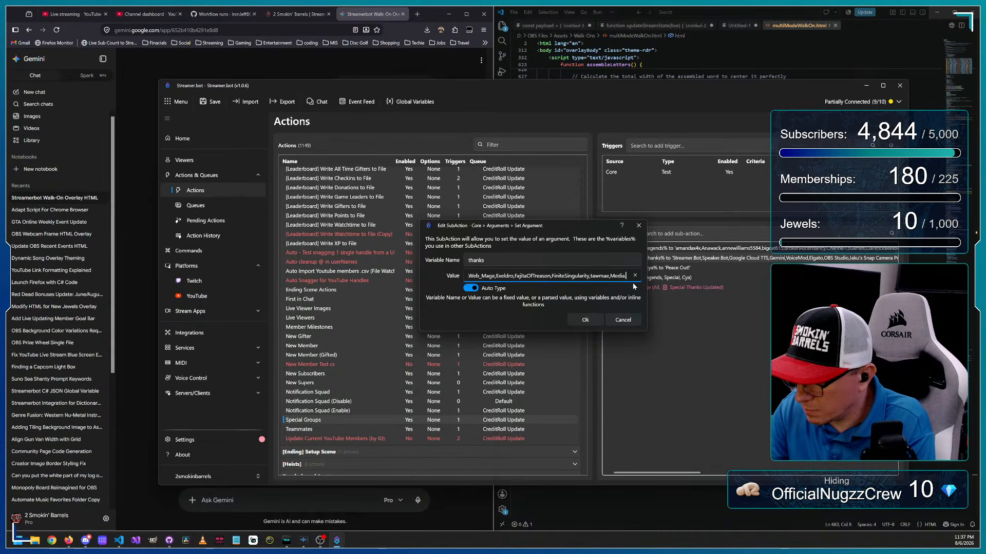
key("BackSpace")
type(".io")
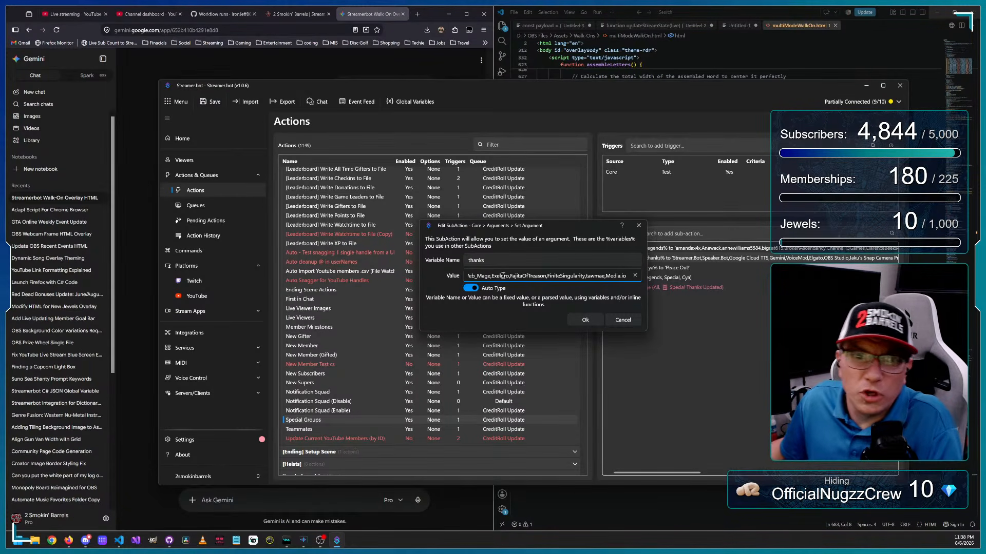
- Insert "Suno," after Google Cloud TTS in the thanks value and save the sub-action
left_click_drag(497, 277, 457, 277)
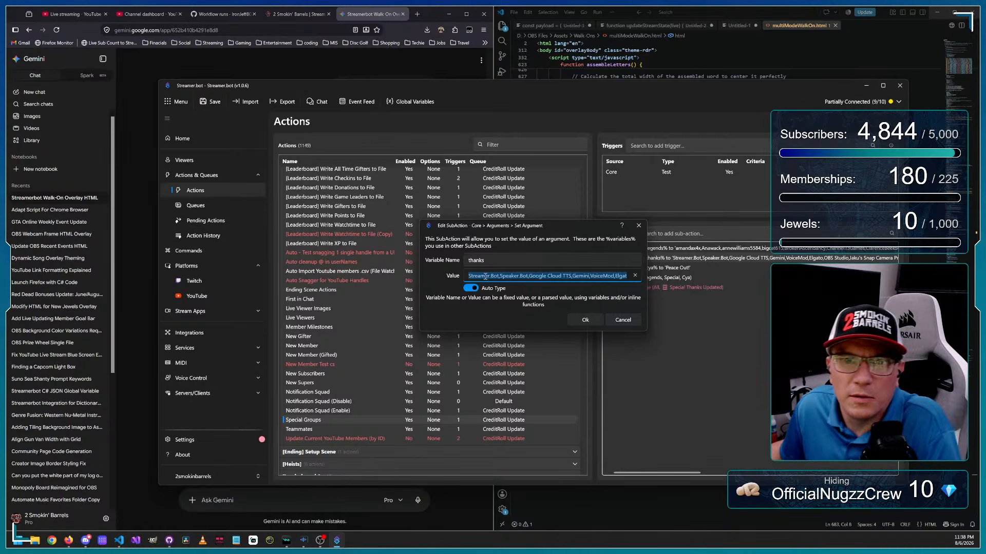
left_click(520, 276)
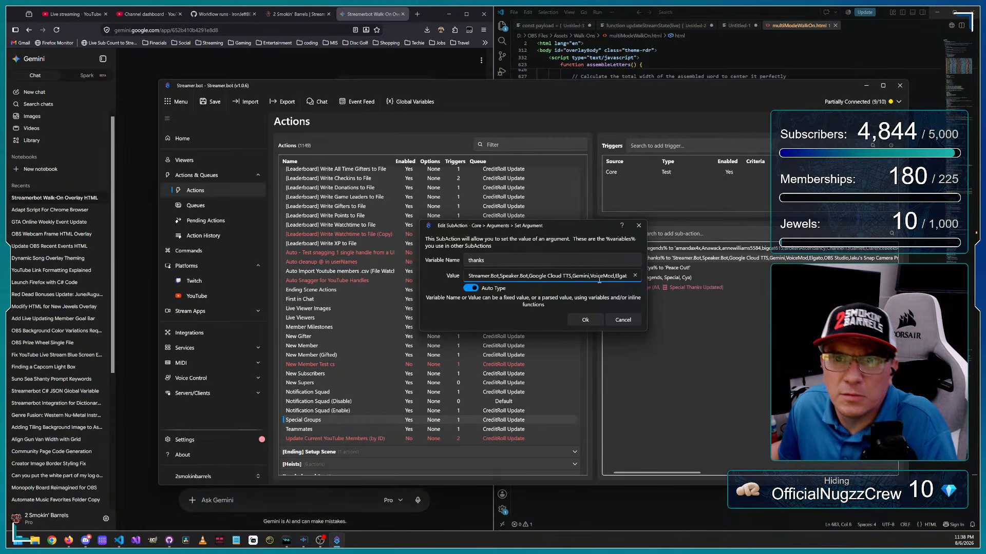
type("Suno")
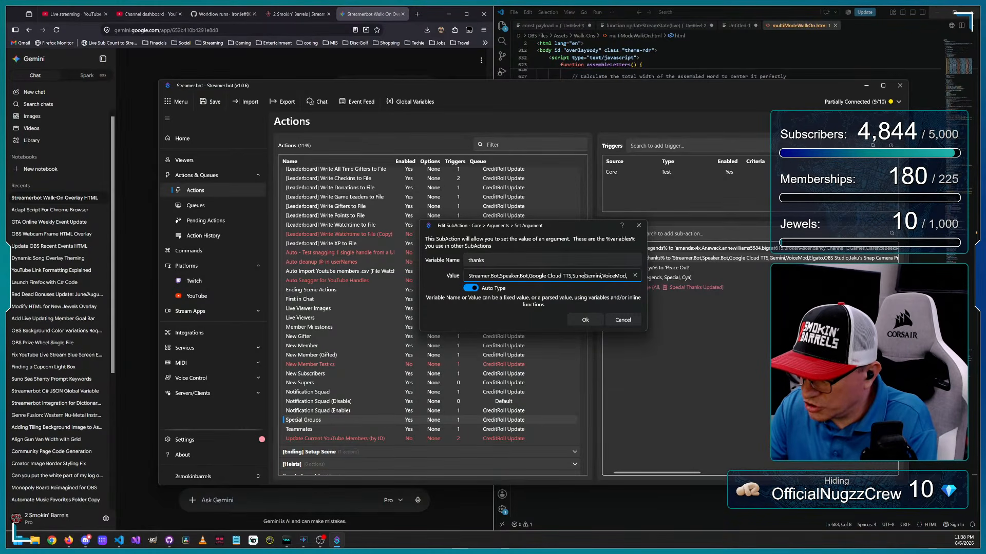
type(",")
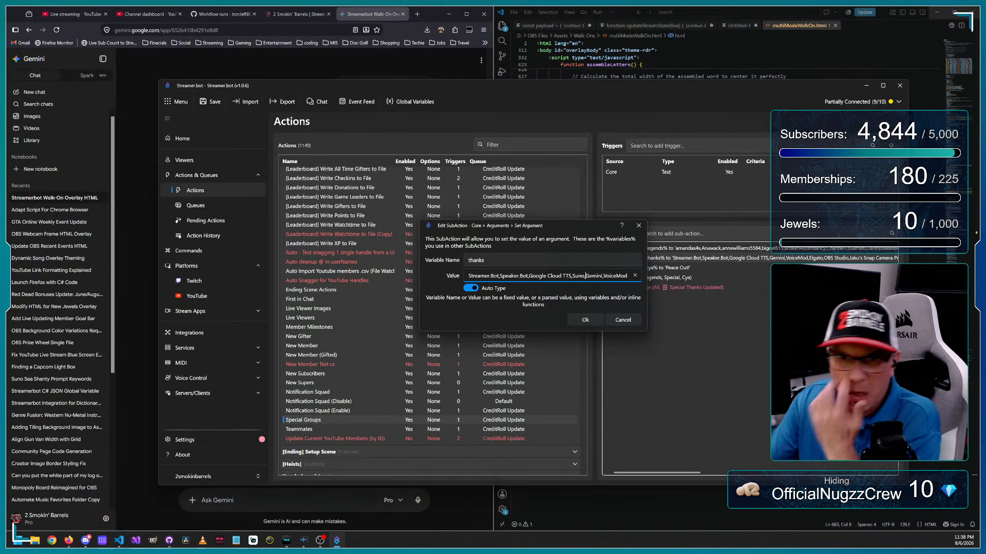
left_click(585, 319)
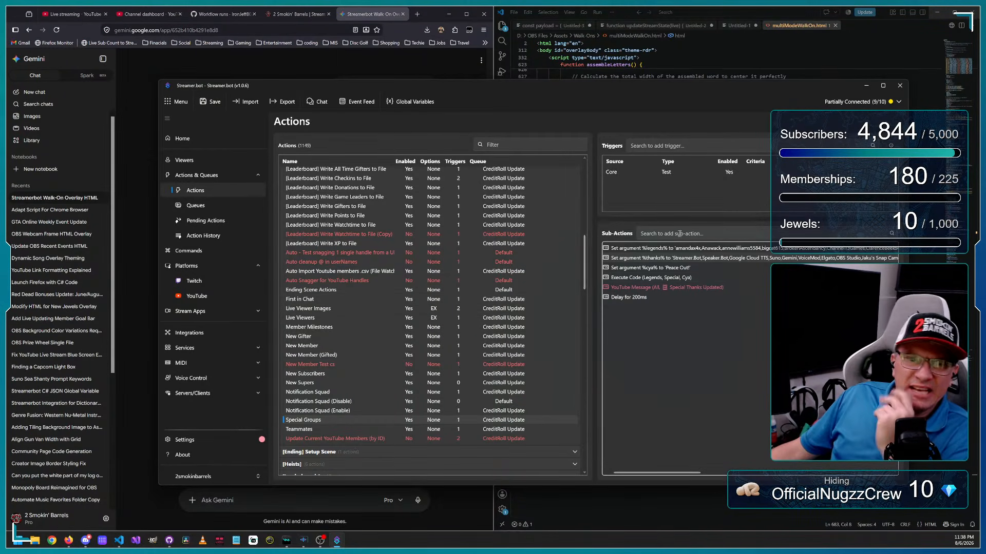
- Select the Multi-Mode WalkOns action in the [1.0] 1st Words group and test its YouTube First Words trigger three times
scroll(312, 242, "up", 5)
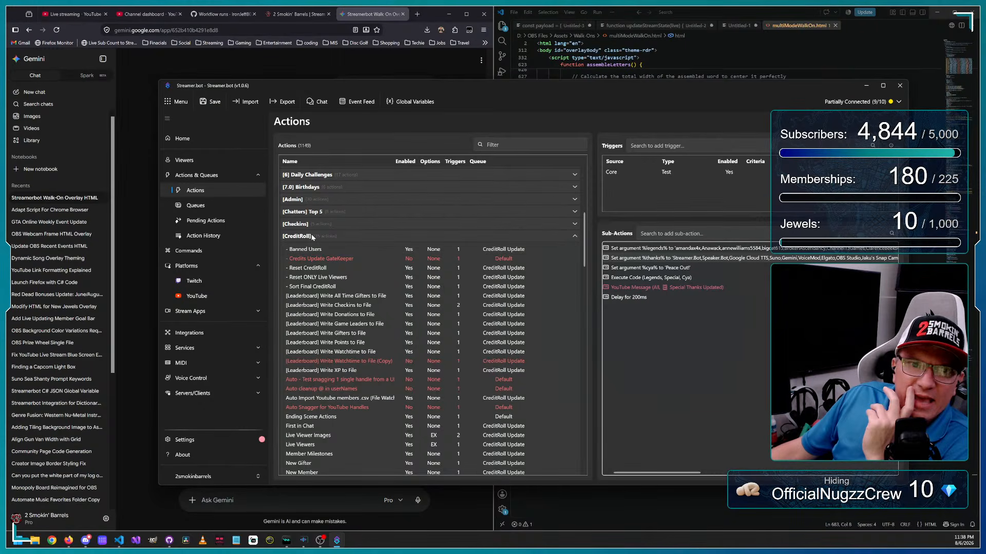
scroll(312, 237, "up", 8)
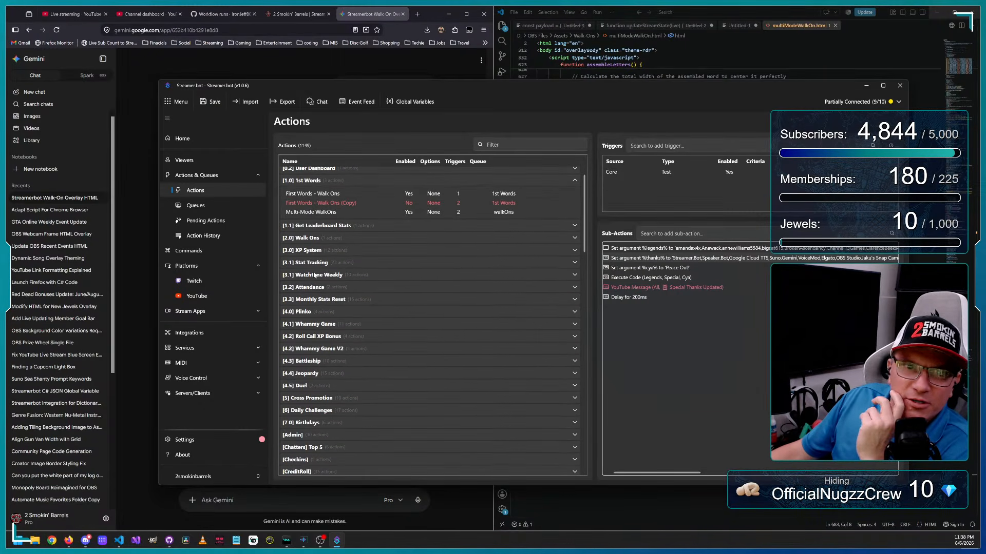
left_click(335, 216)
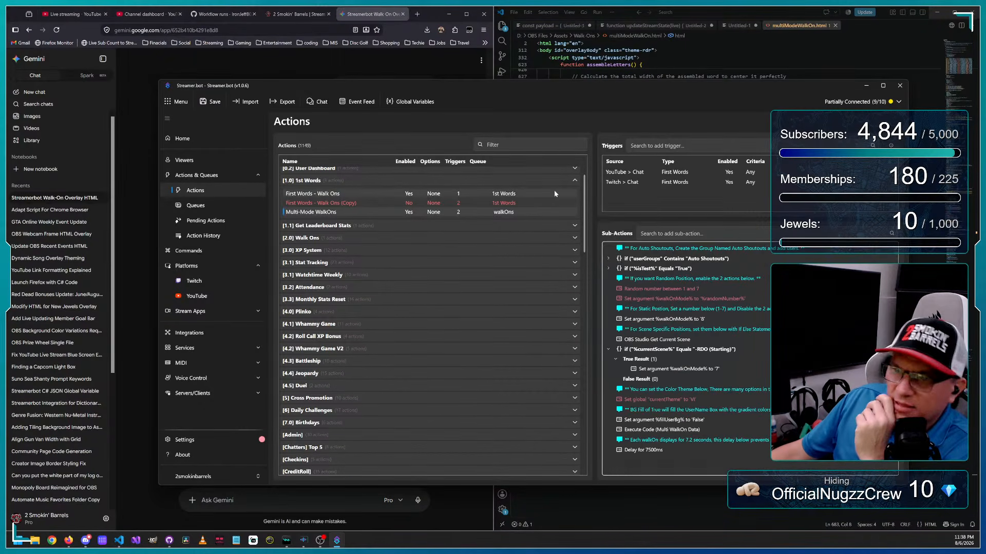
right_click(668, 175)
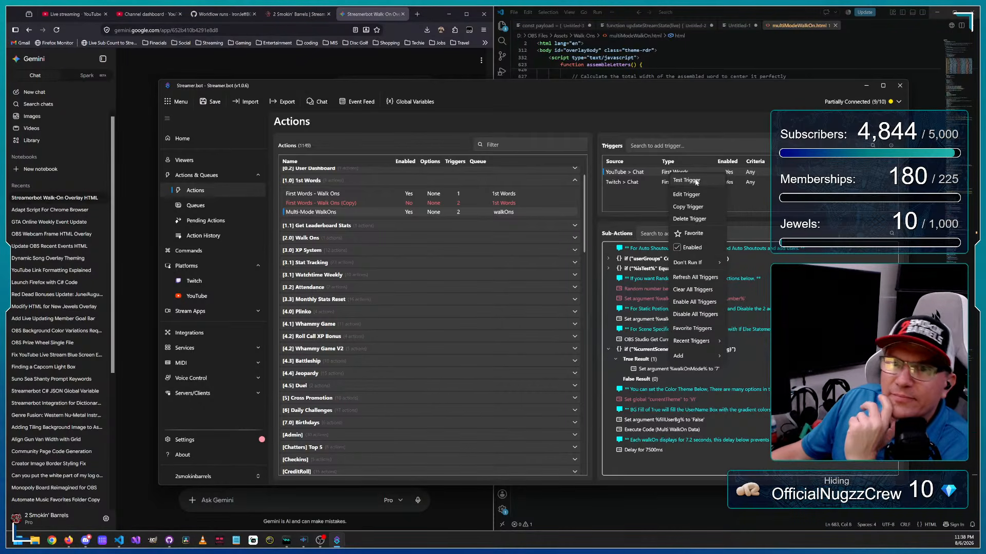
left_click(686, 180)
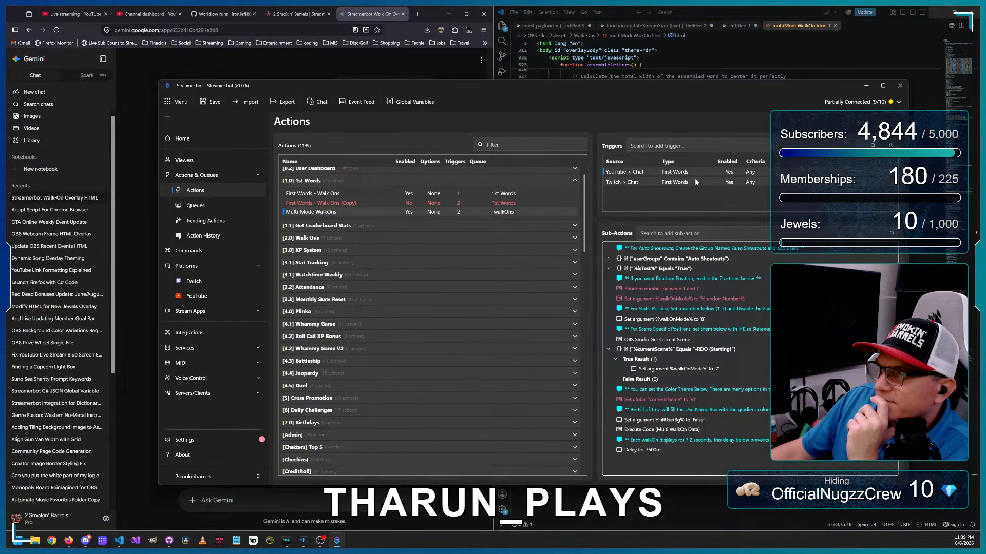
right_click(675, 173)
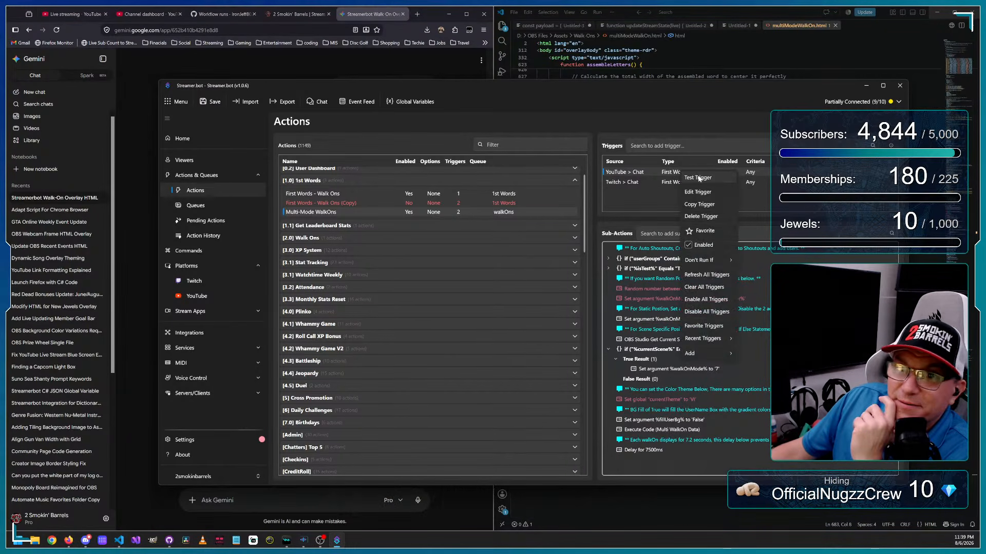
left_click(695, 177)
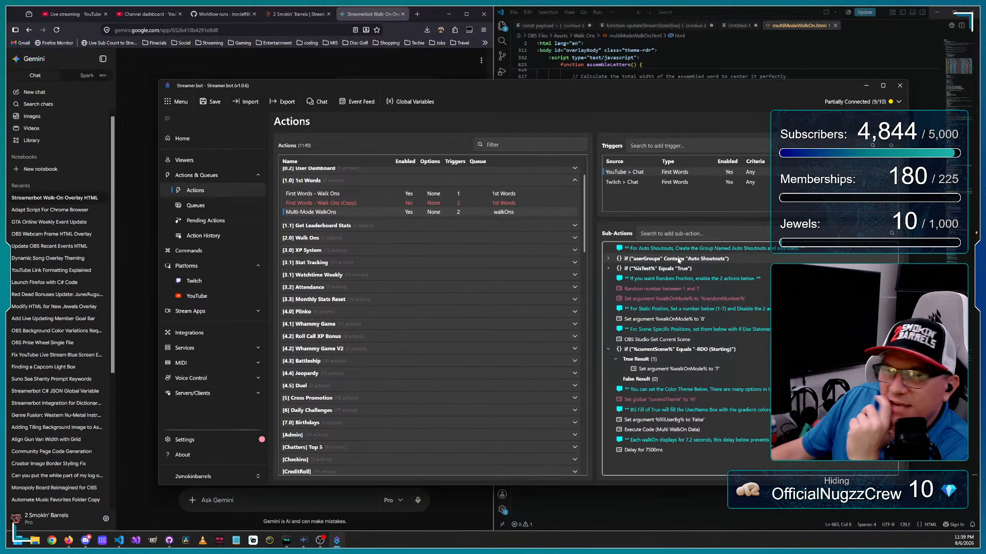
right_click(677, 172)
left_click(710, 179)
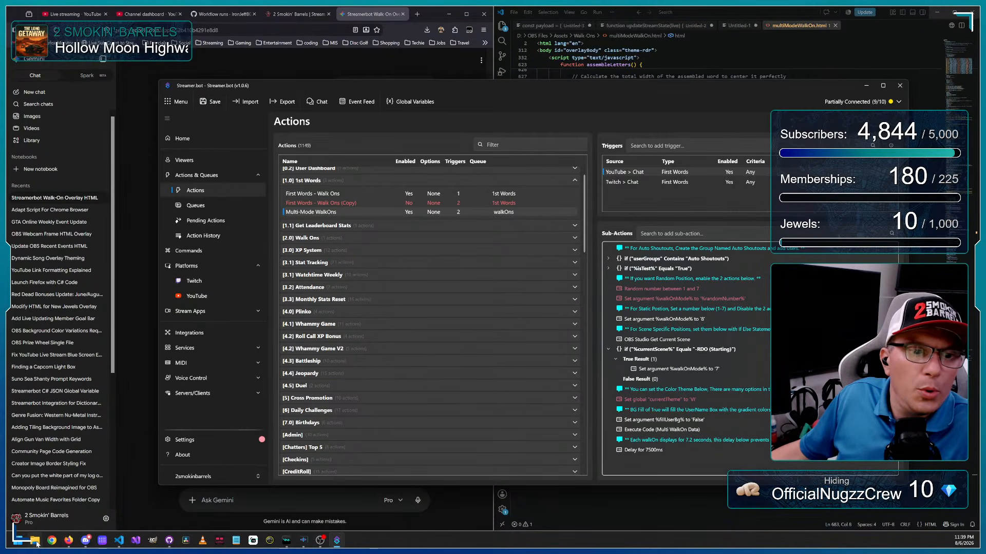
- Switch to the Discord conversation where multiModeWalkOn.html was shared, and open the Walk-Ons folder inside Assets in File Explorer
left_click(85, 540)
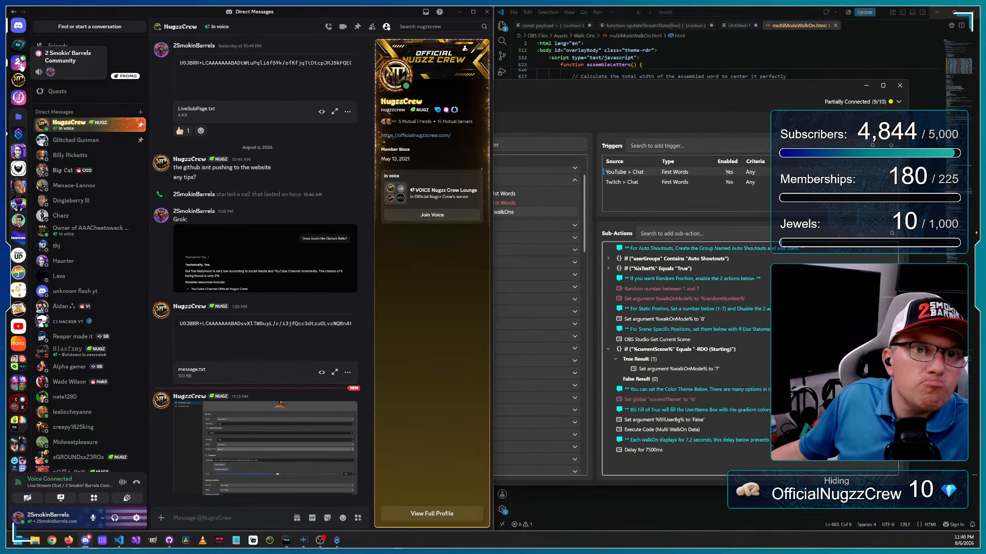
left_click(68, 171)
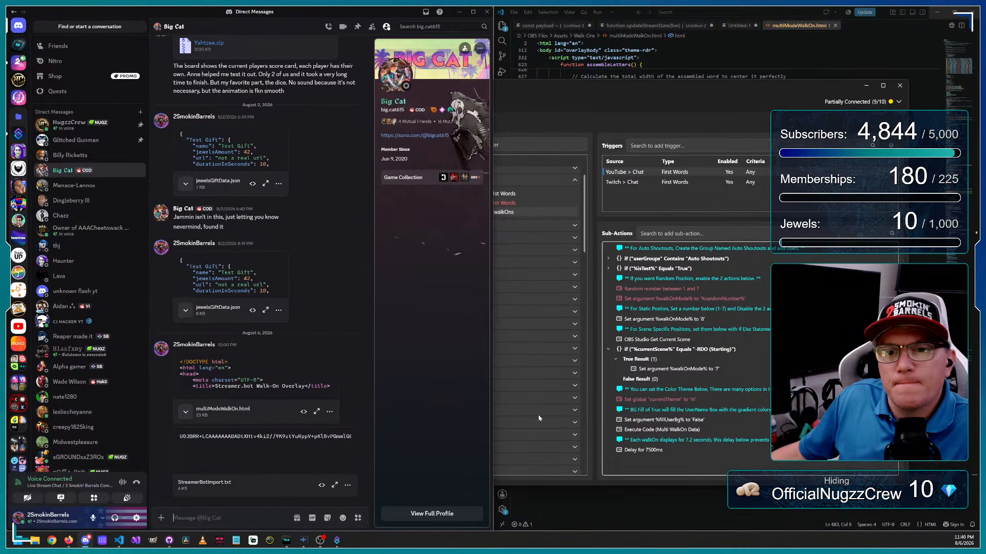
left_click(35, 540)
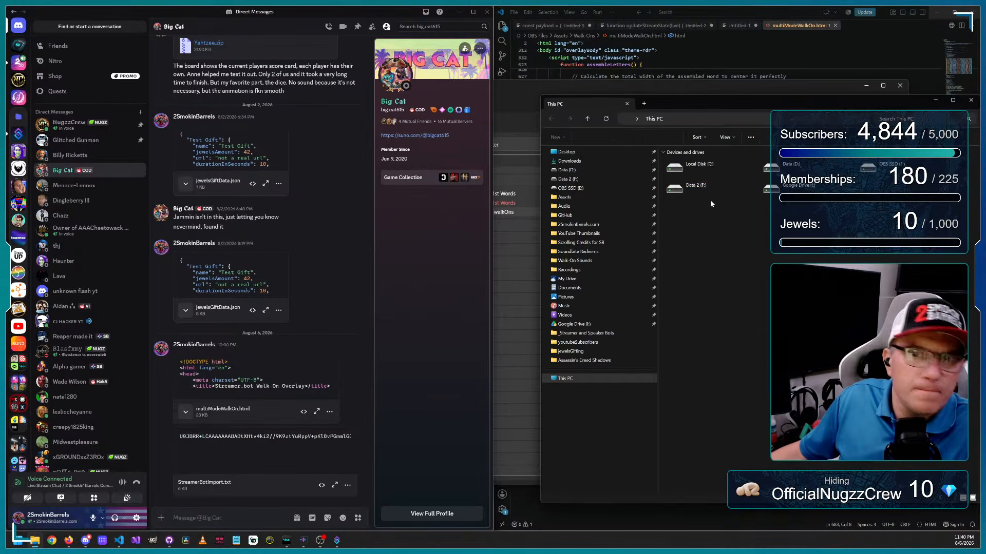
left_click(570, 198)
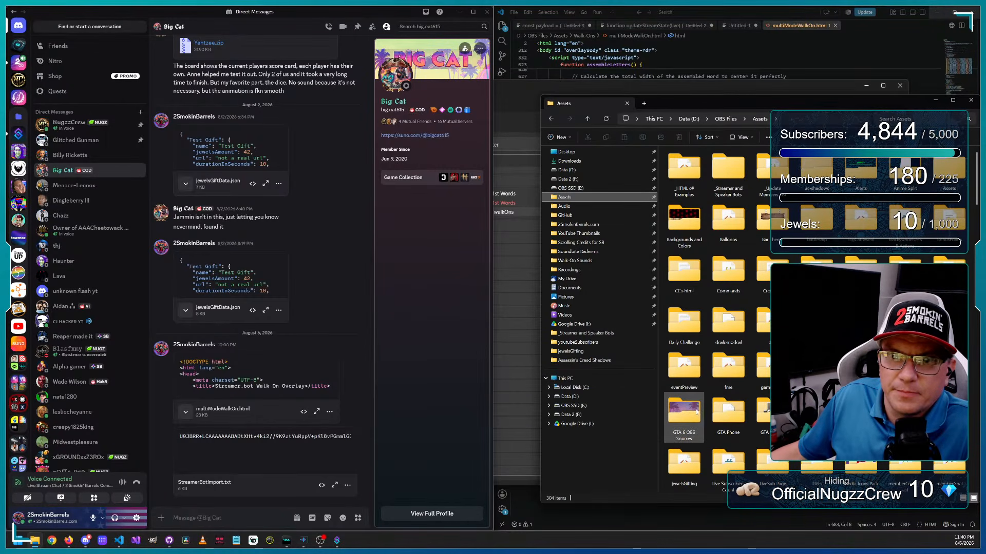
scroll(696, 410, "down", 5)
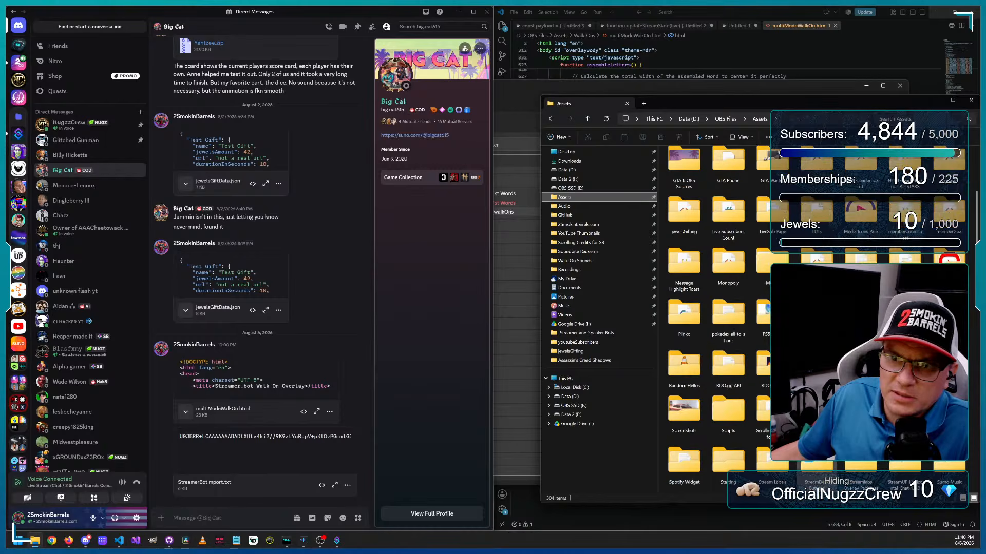
scroll(754, 468, "down", 3)
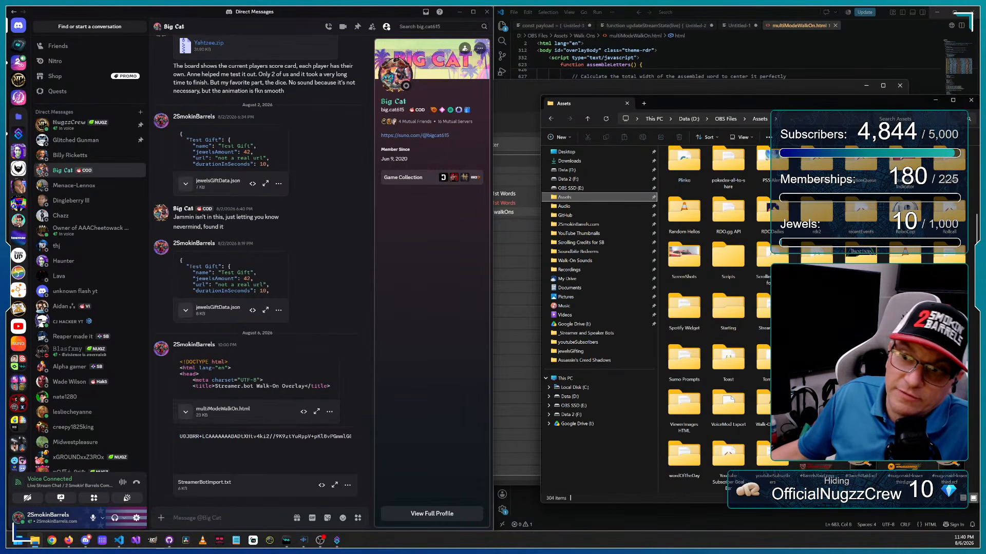
left_click(821, 318)
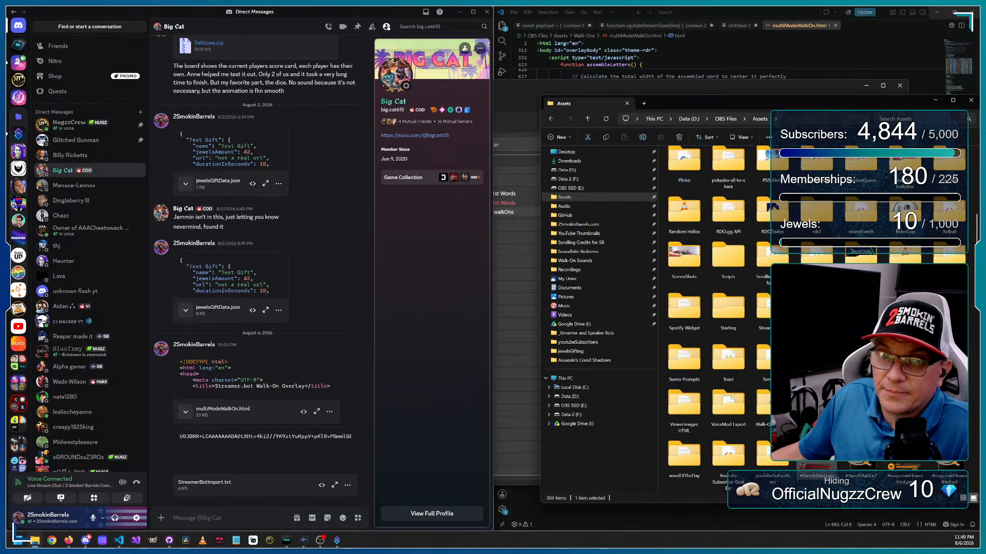
key("Return")
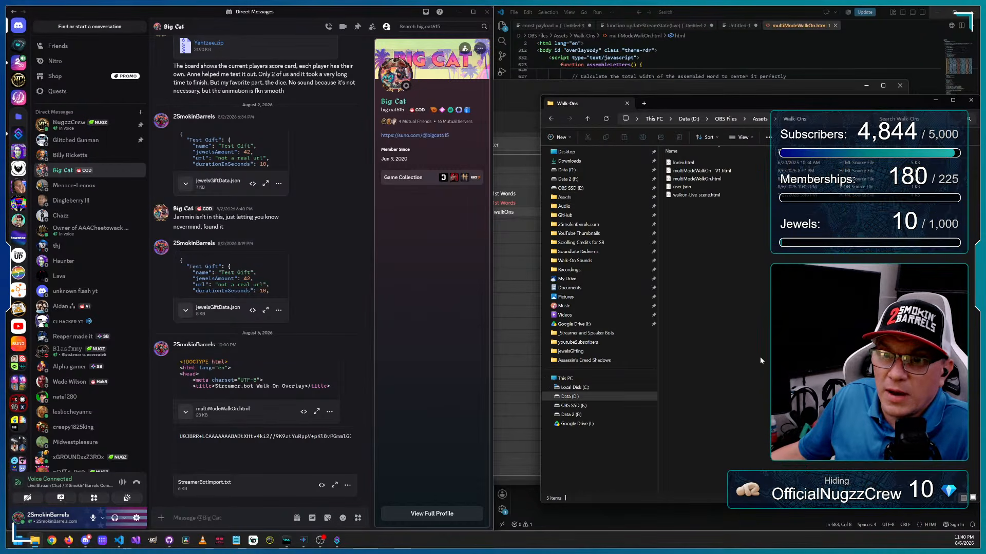
- Duplicate multiModeWalkOn.html within the Walk-Ons folder
left_click(711, 179)
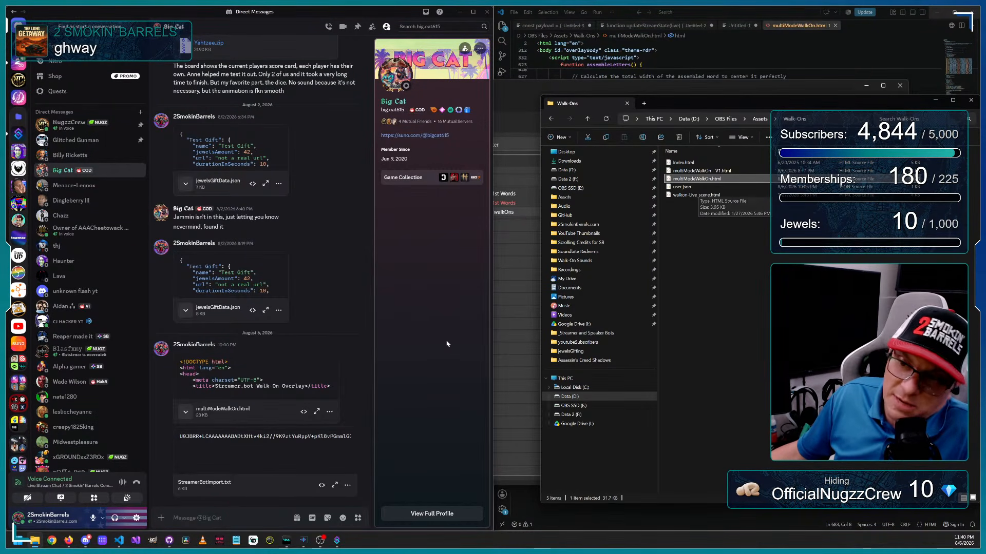
left_click(696, 178)
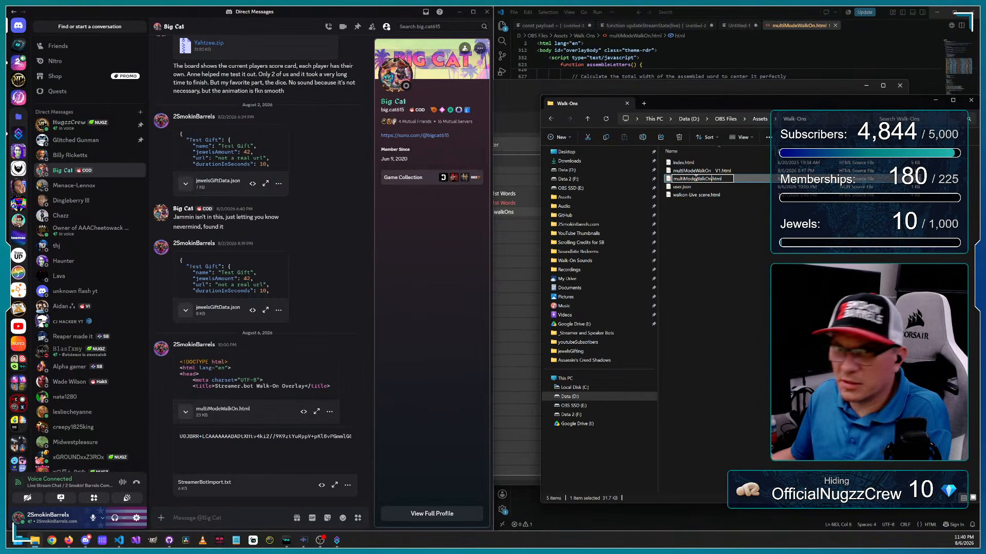
key("Return")
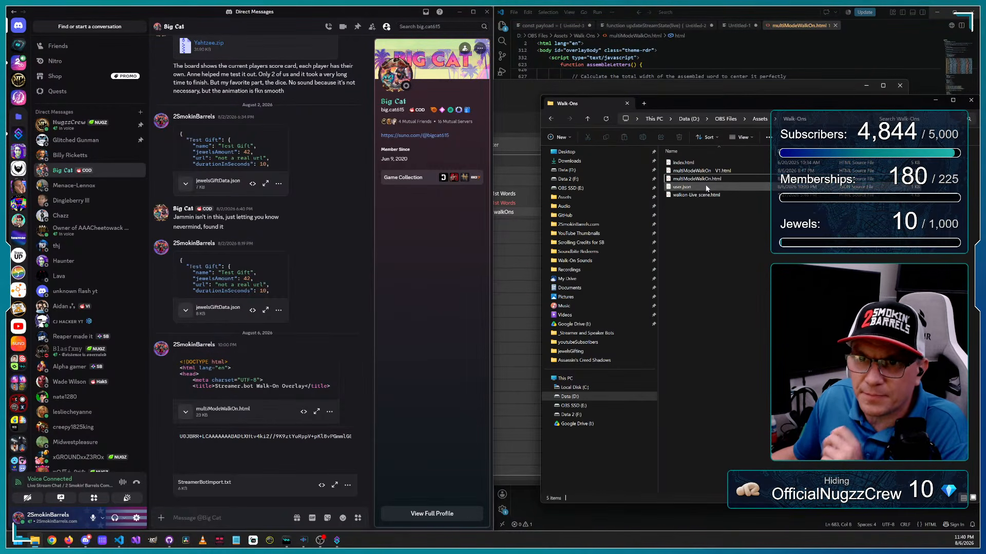
key("ctrl+v")
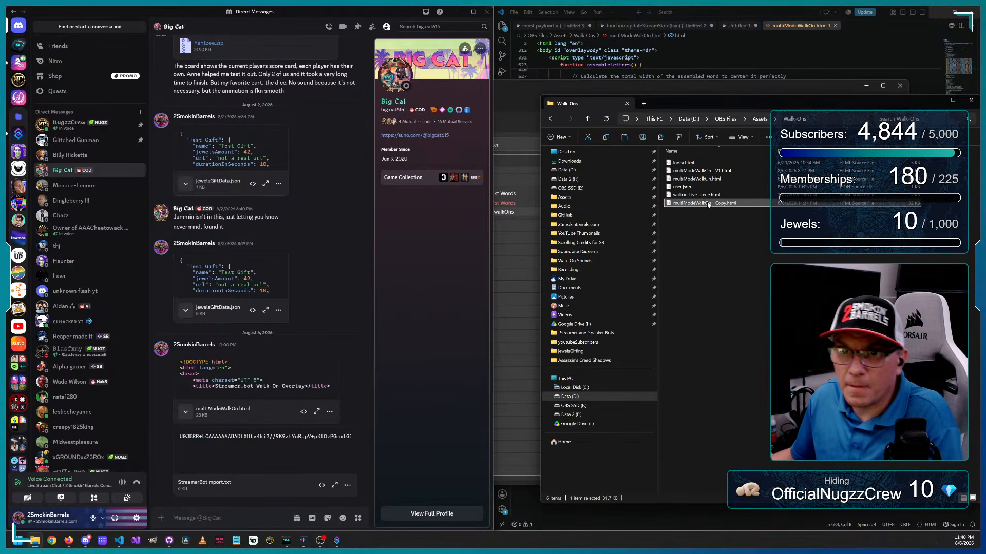
- Rename the copied overlay file as "multiModeWalkOn - V2 - Mode 8.html"
left_click(720, 204)
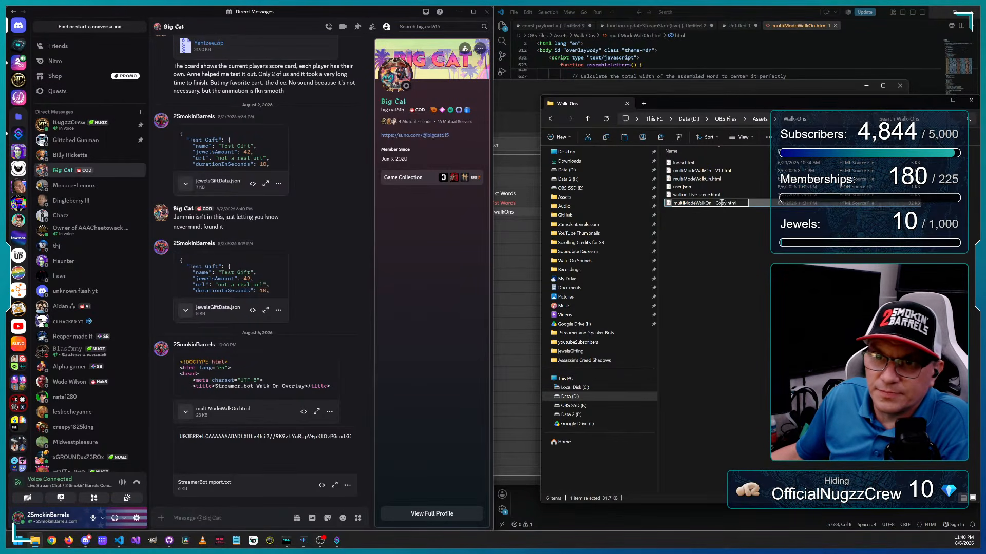
key("BackSpace")
key("BackSpace")
key("BackSpace")
key("BackSpace")
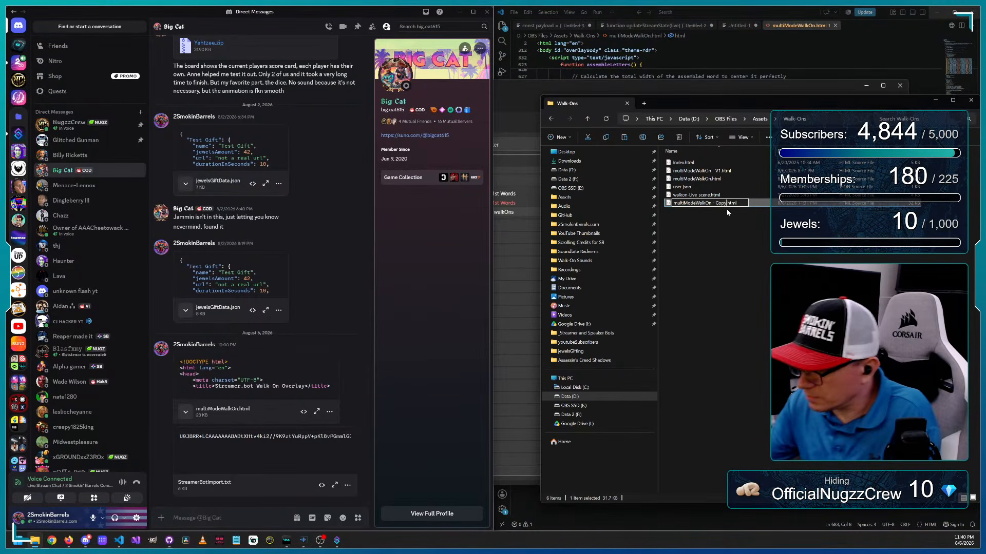
type("V2")
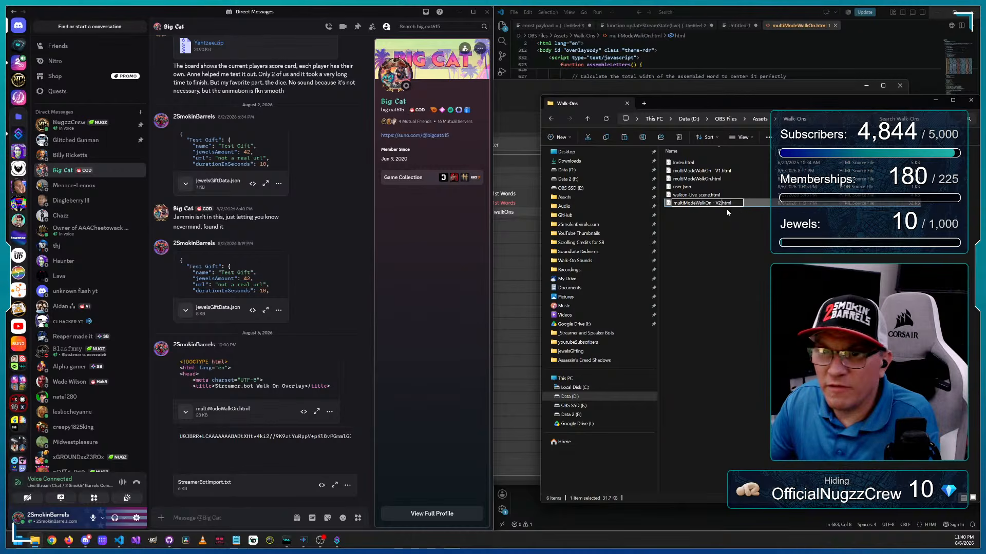
type(" - ")
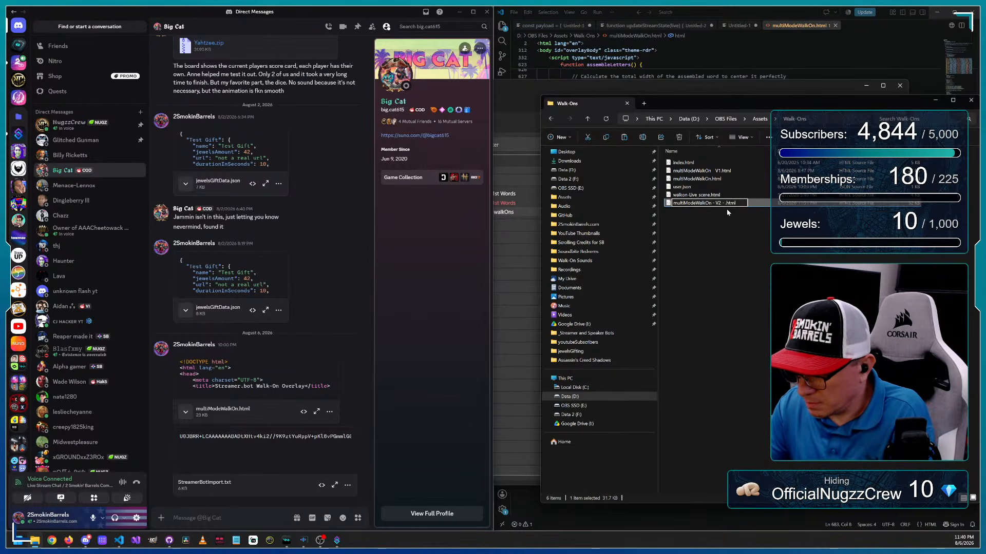
type("Mode 8")
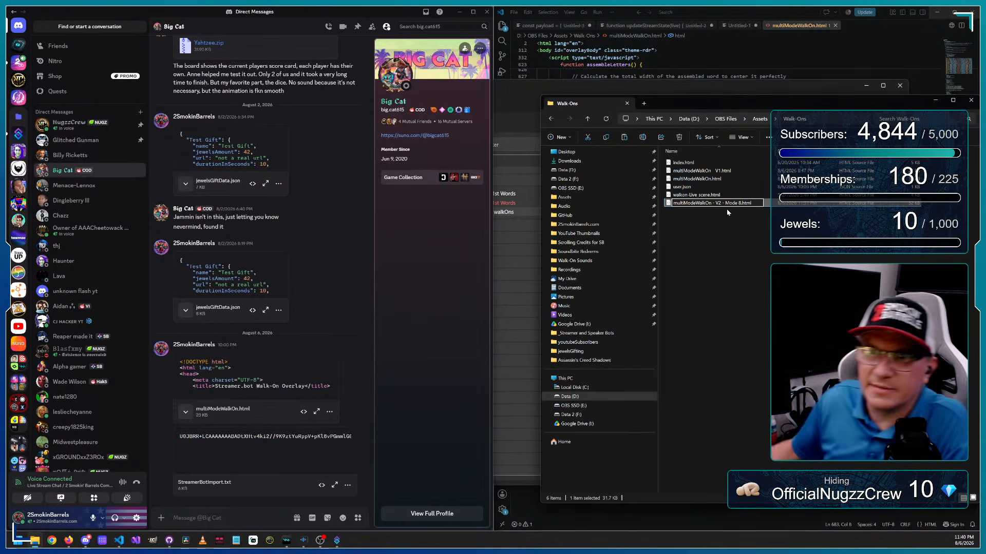
key("Return")
left_click(730, 292)
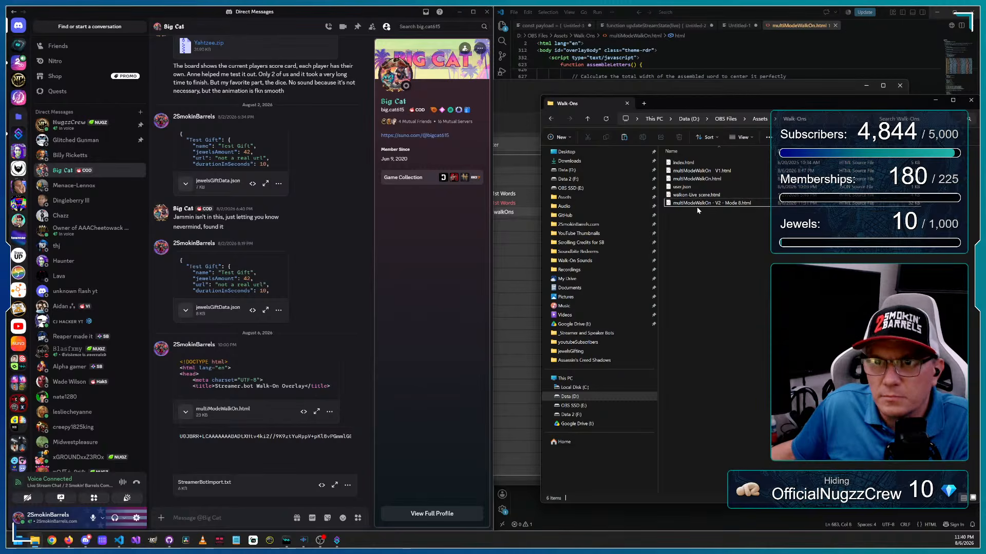
- Send multiModeWalkOn.html from the Walk-Ons folder to the open Discord direct-message conversation
left_click(695, 177)
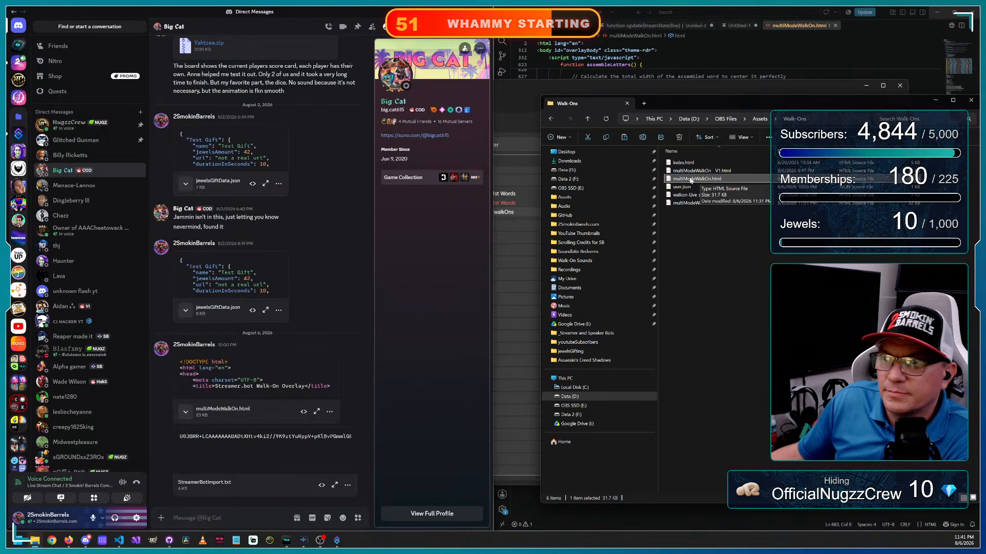
left_click_drag(690, 180, 282, 492)
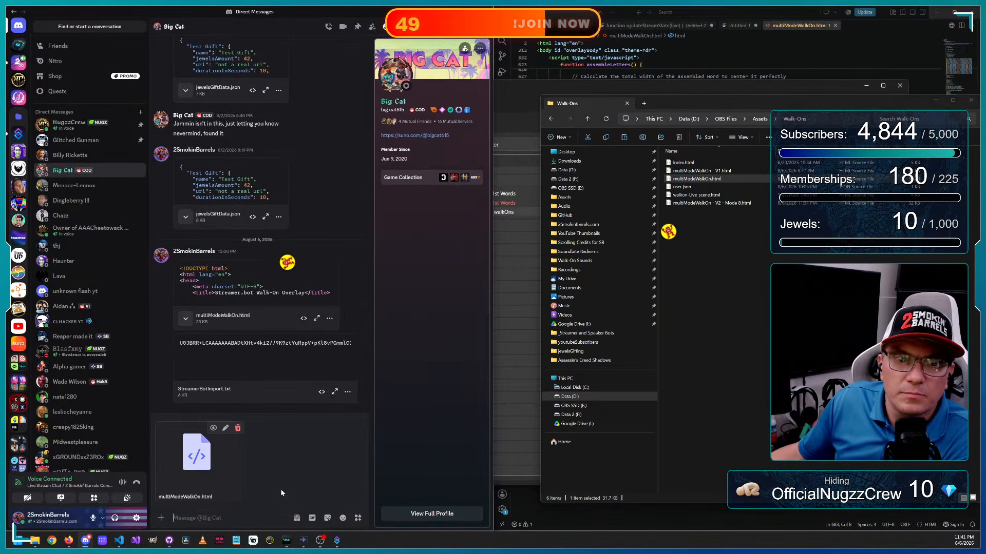
key("Return")
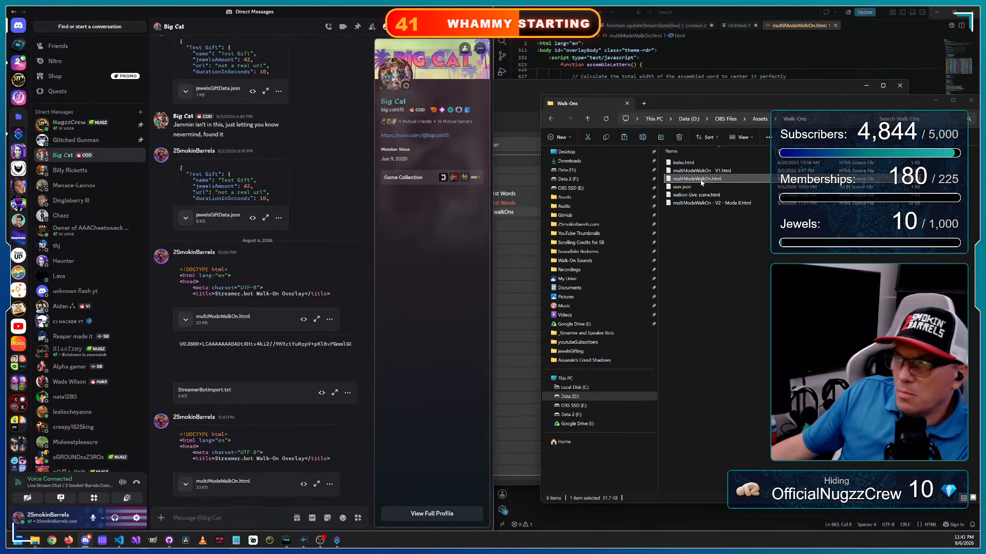
- Switch to the first pinned direct-message conversation and send multiModeWalkOn.html from the Walk-Ons folder there
left_click(72, 127)
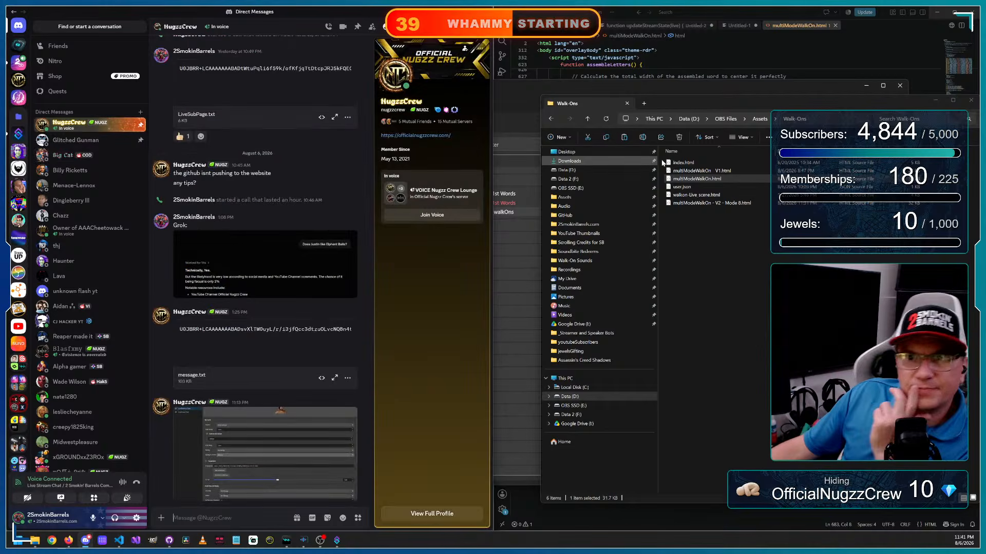
left_click_drag(693, 178, 294, 489)
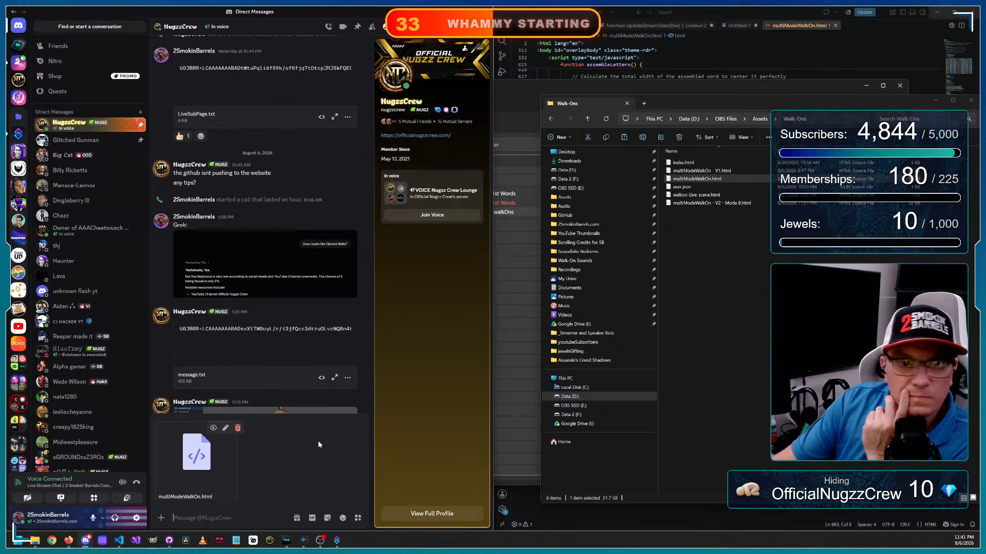
key("Return")
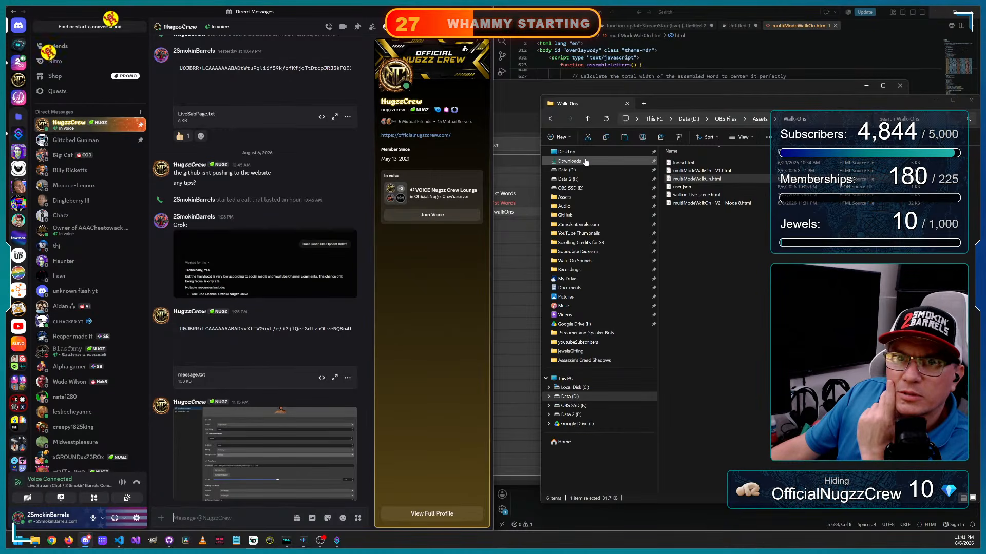
- Send StreamerBotImport.txt from the Downloads folder to the same pinned direct-message conversation
left_click(569, 160)
left_click_drag(684, 182, 331, 408)
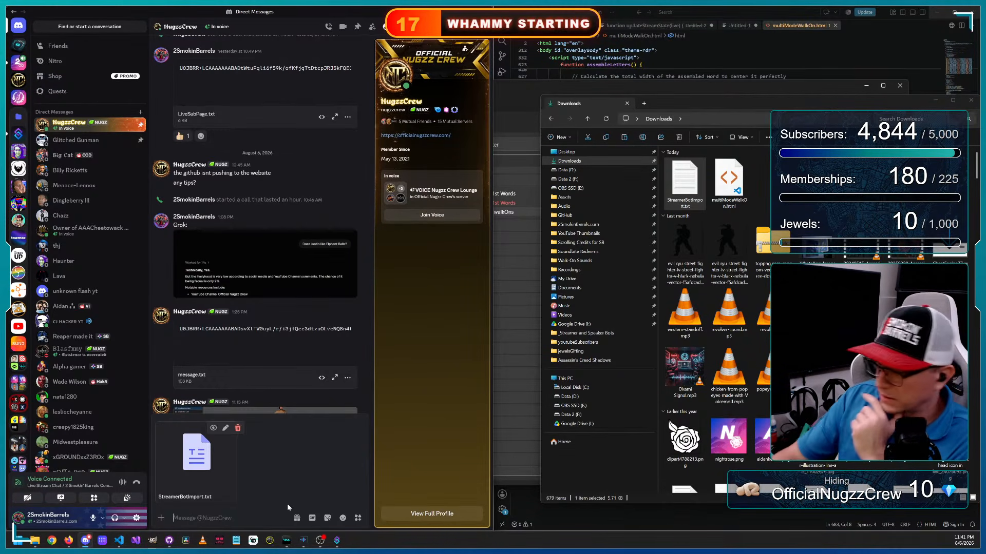
key("Return")
- Switch to Streamer.bot and reposition its window slightly higher on the desktop
left_click(532, 111)
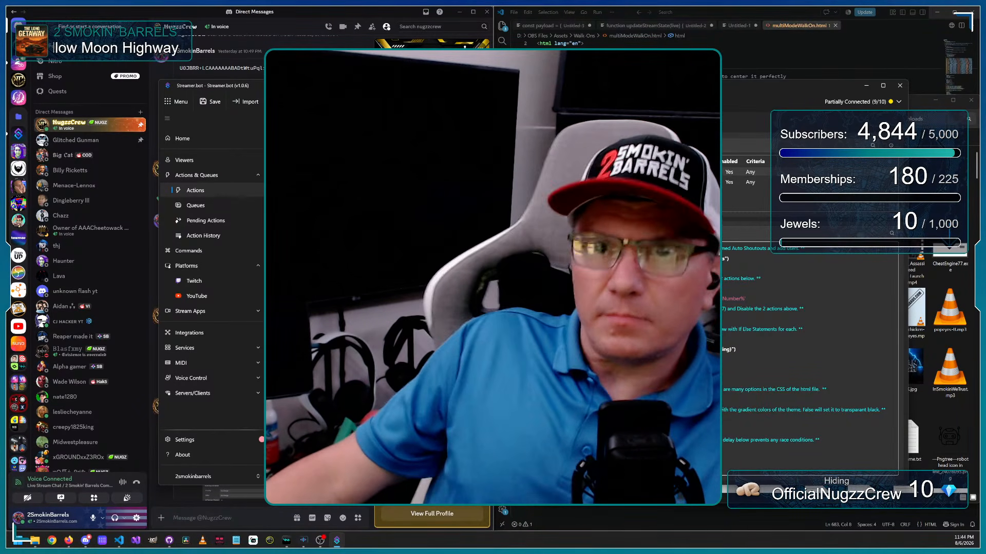
left_click_drag(592, 80, 565, 71)
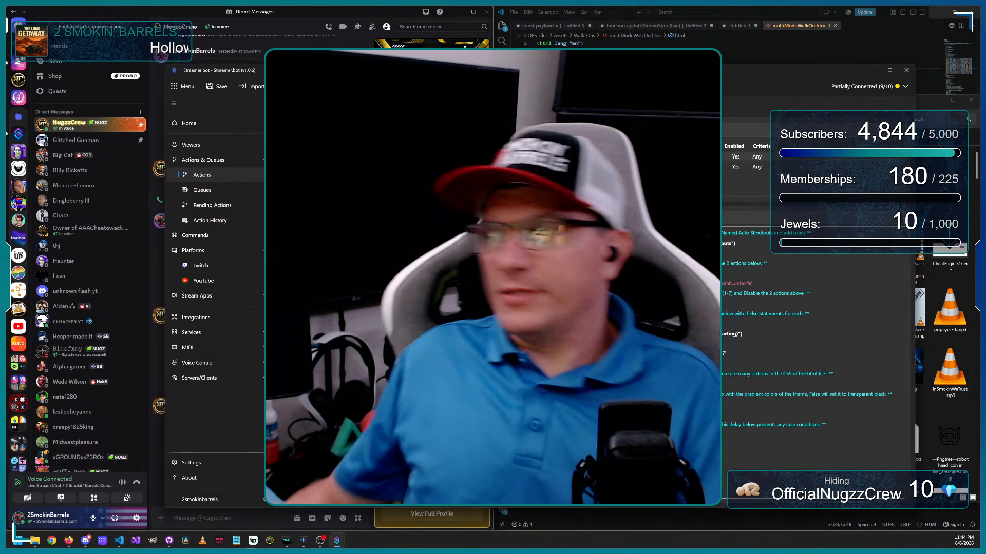